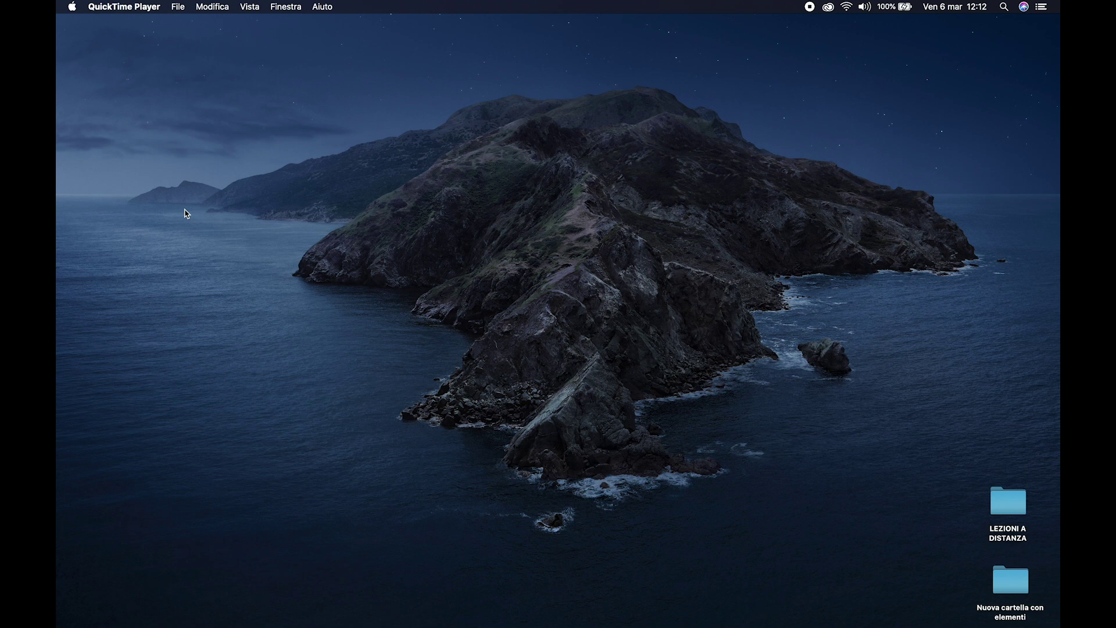
- Create a new desktop folder named 'nuova cartella progetto'
mouse_move(579, 626)
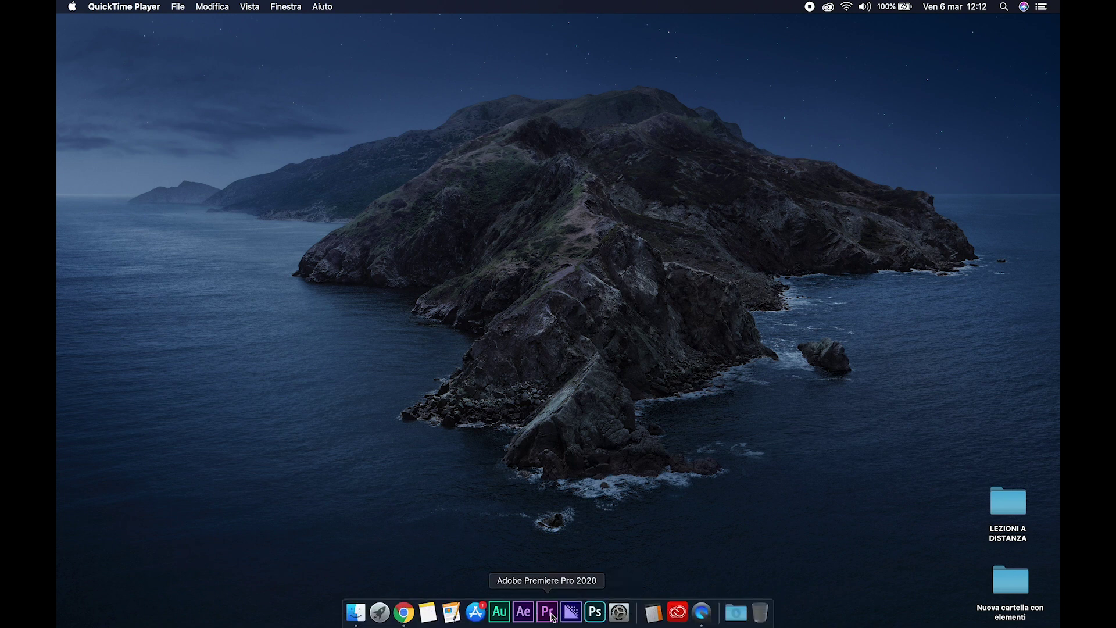
right_click(198, 121)
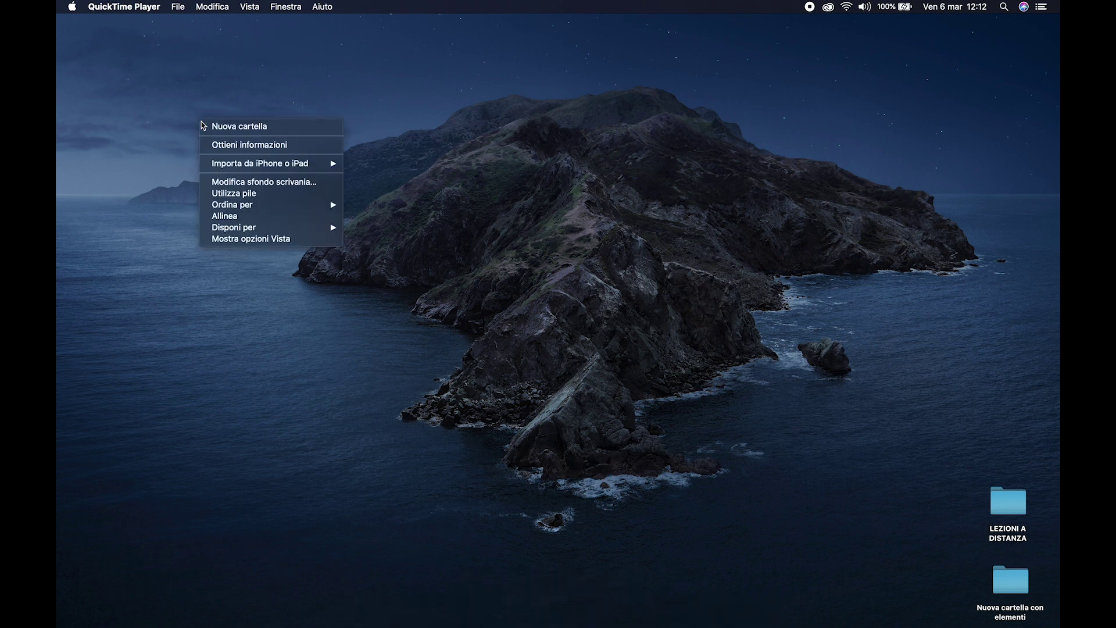
click(229, 128)
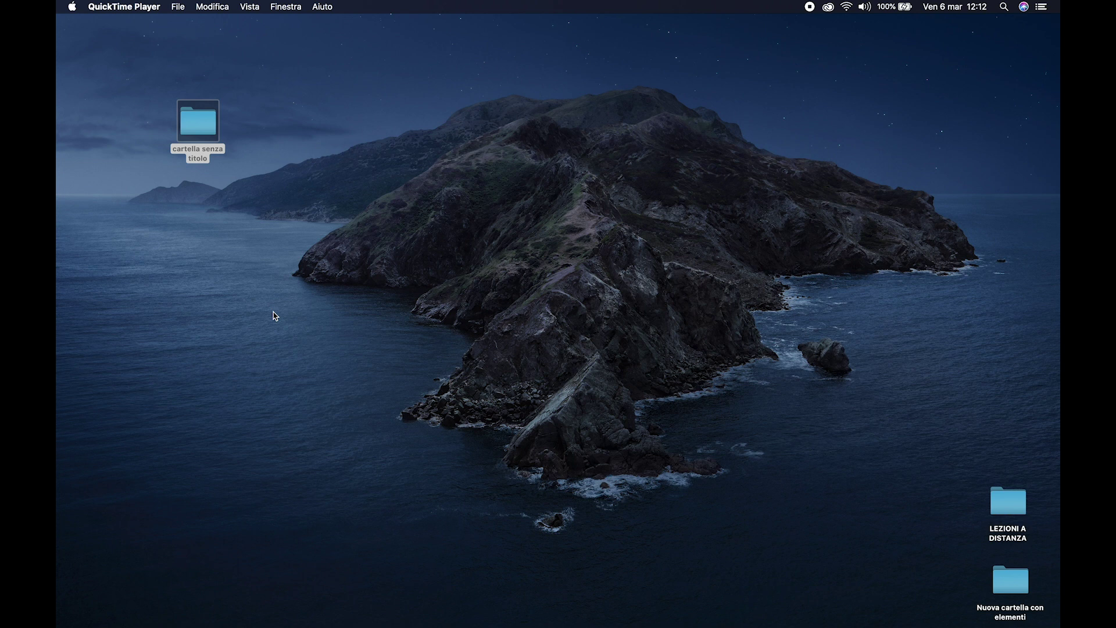
click(197, 155)
right_click(195, 152)
click(224, 203)
text(nuova)
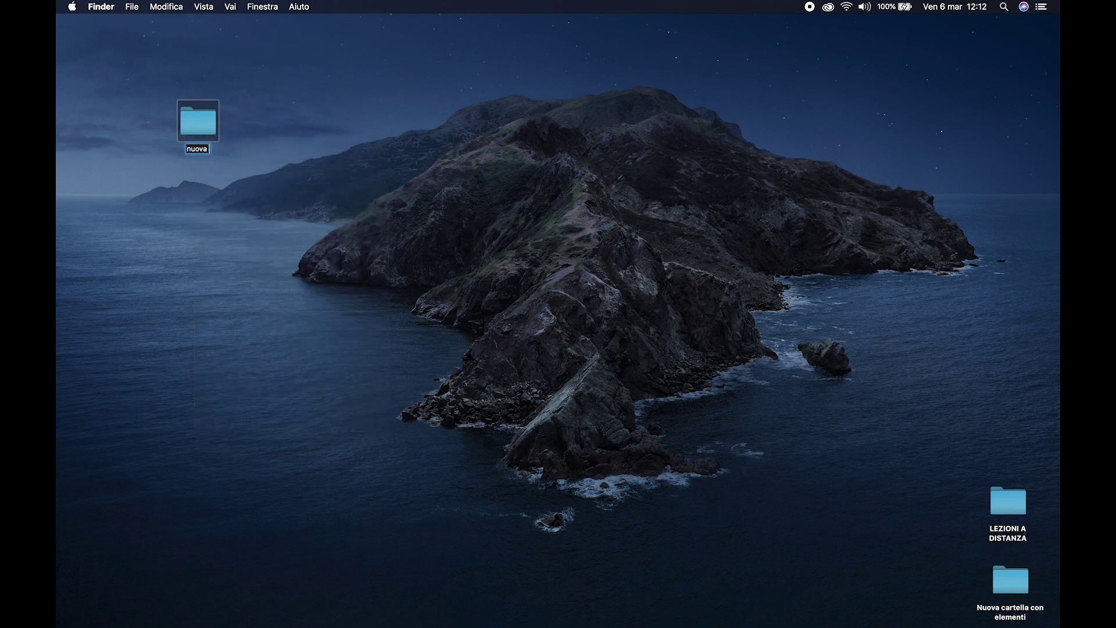
text( cartella progetto)
key(Return)
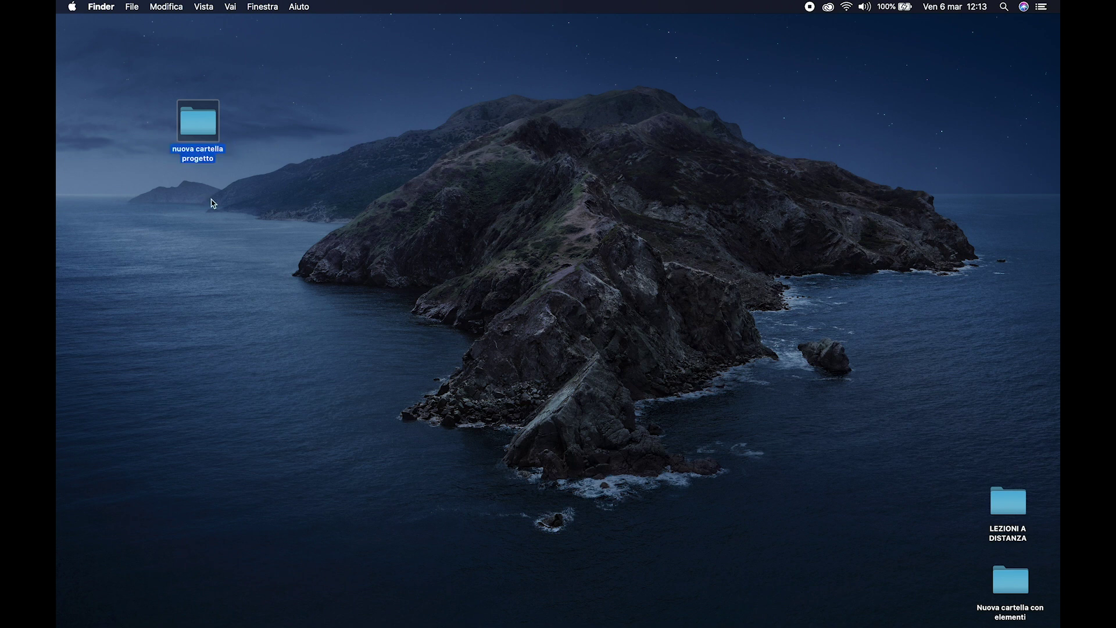
- Open the 'nuova cartella progetto' folder and move its window lower and to the left
double_click(204, 122)
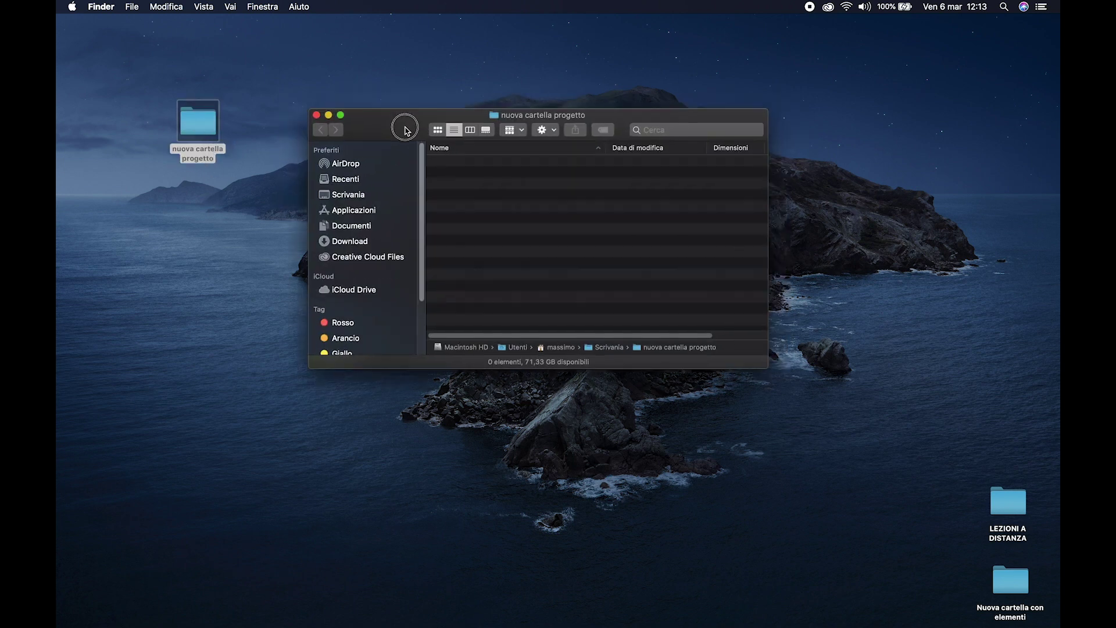
drag(405, 129, 274, 210)
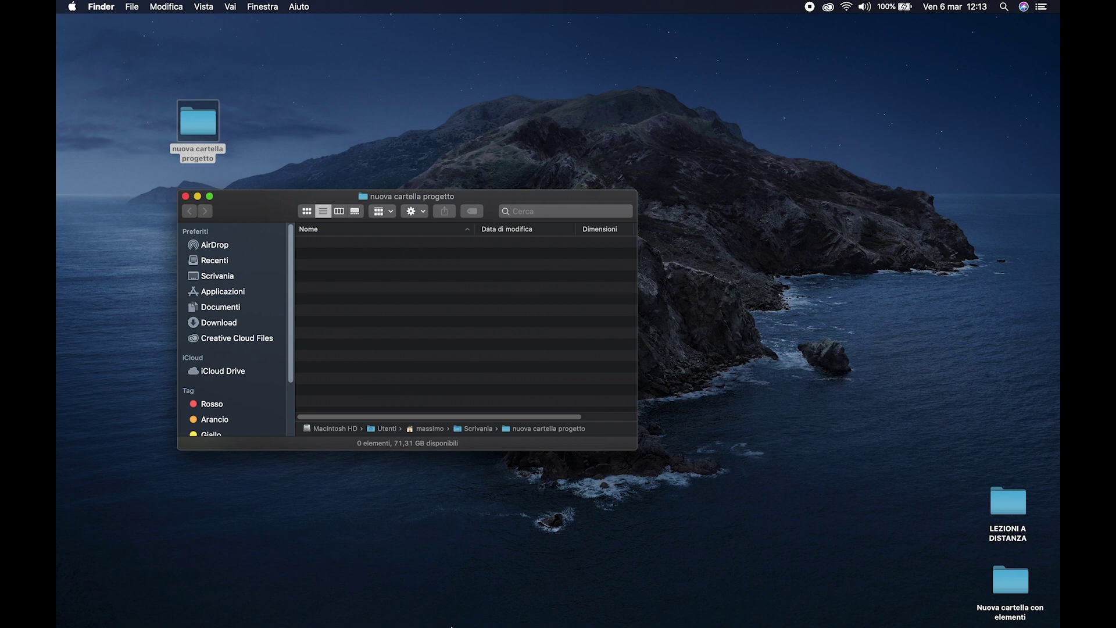
mouse_move(450, 626)
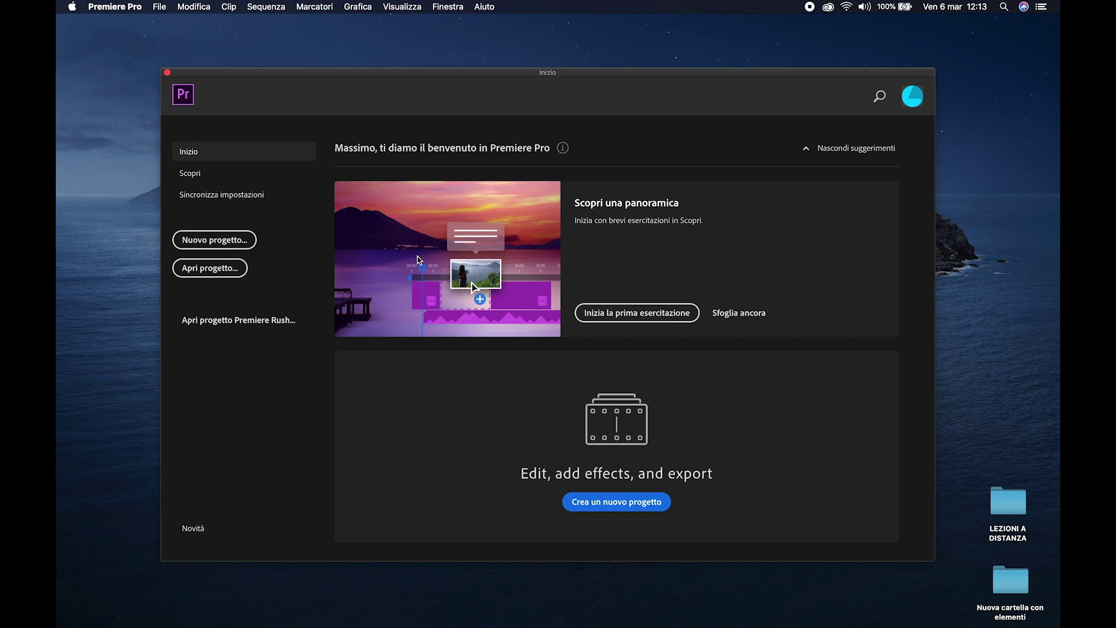
- Create a project named 'il mio primo progetto', saved in Scrivania > nuova cartella progetto
click(231, 244)
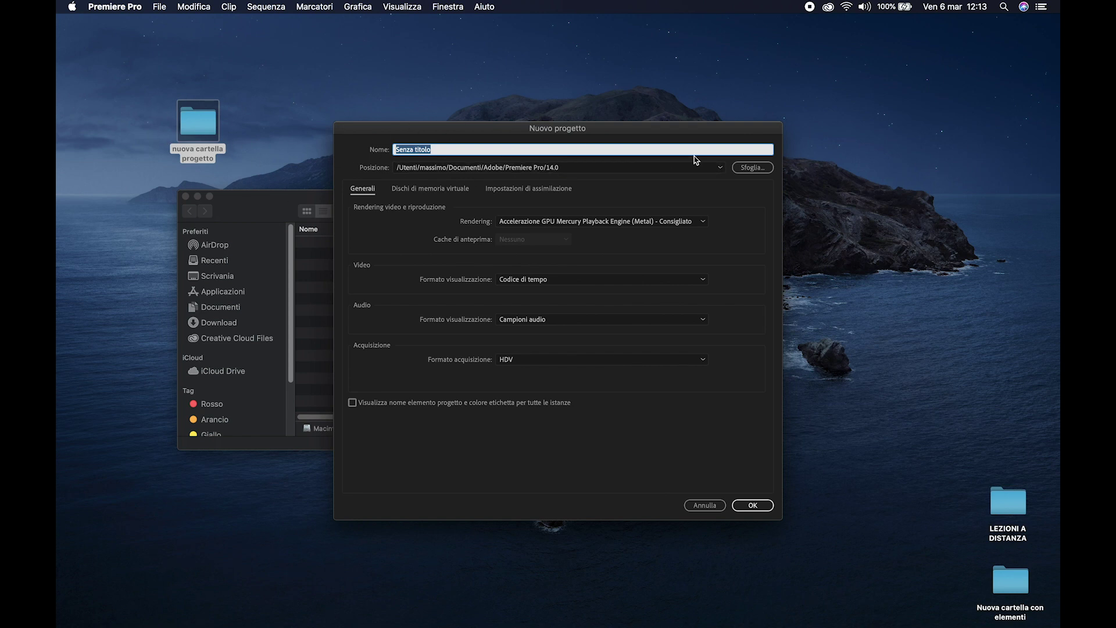
click(753, 168)
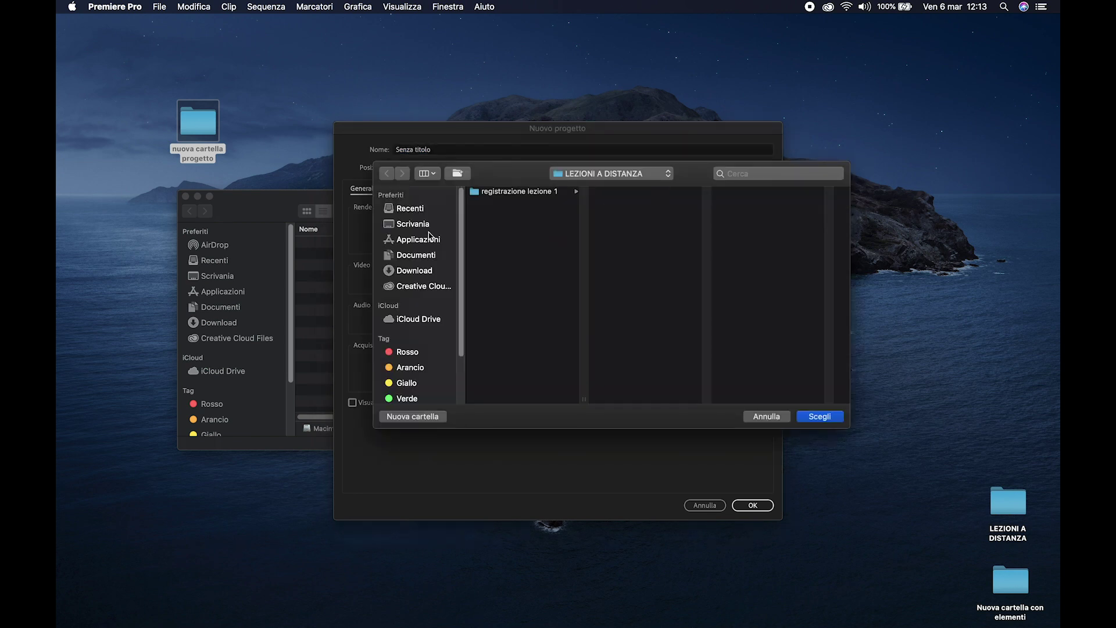
click(414, 224)
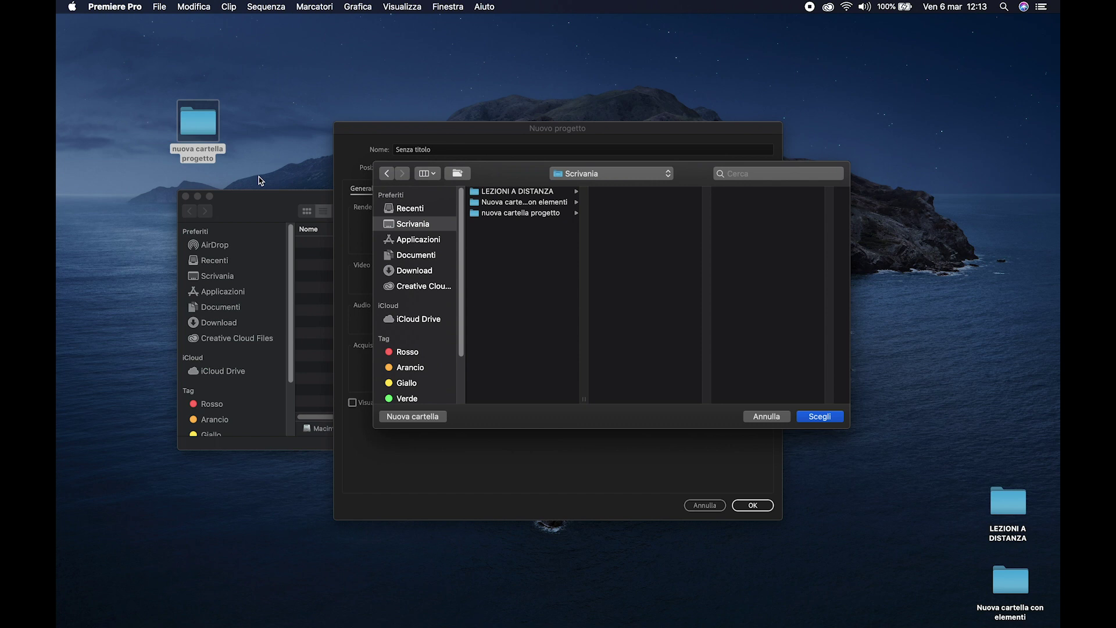
click(533, 216)
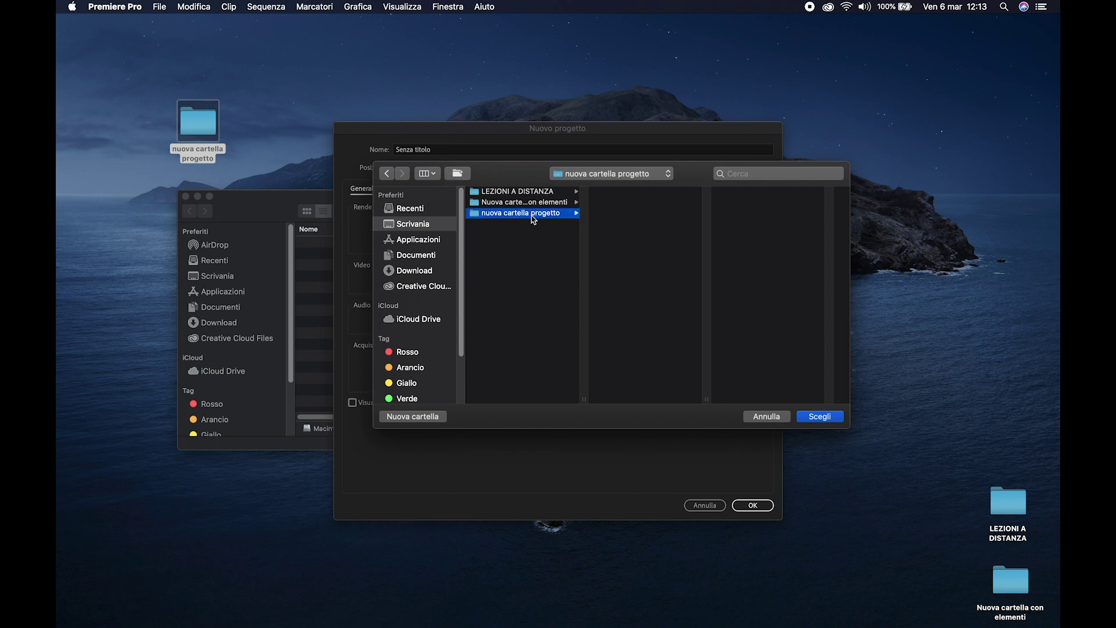
click(821, 421)
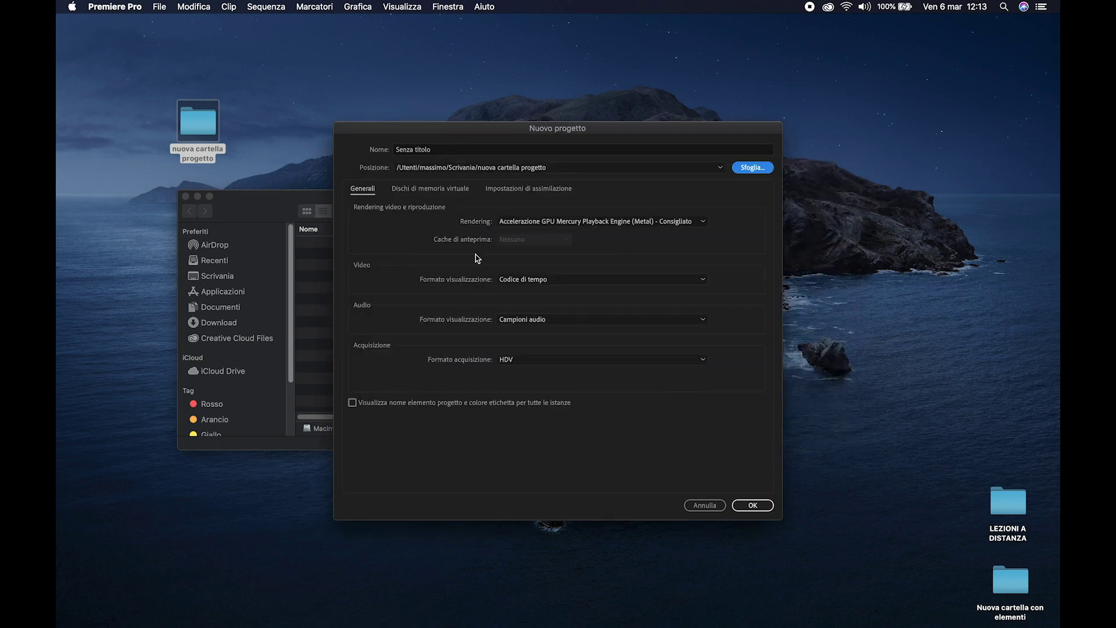
click(391, 149)
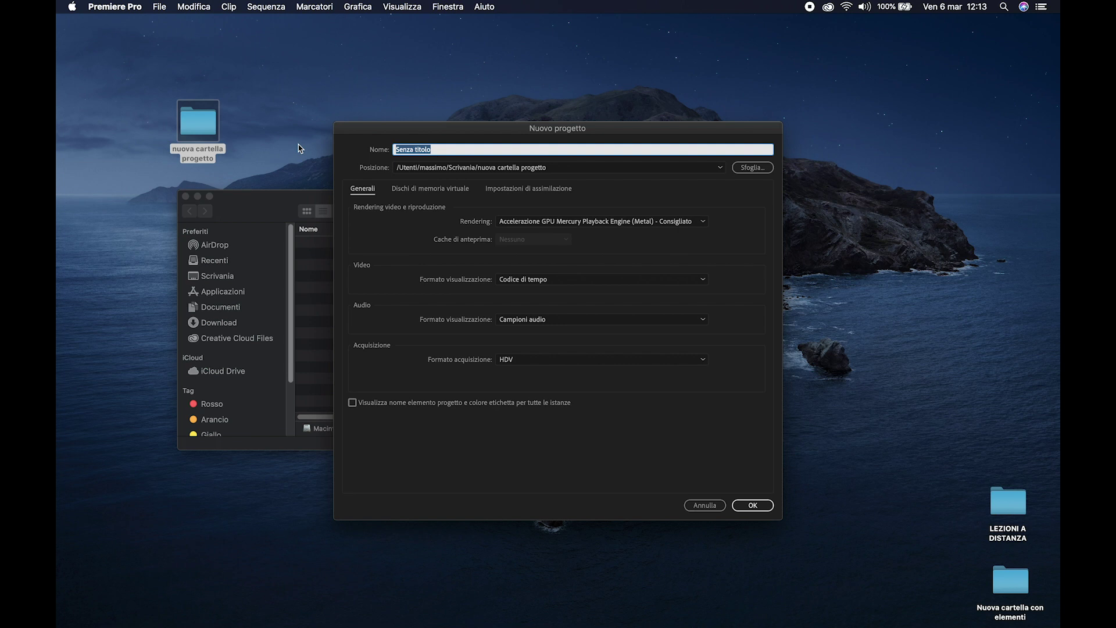
text(il mio primo progetto)
key(Return)
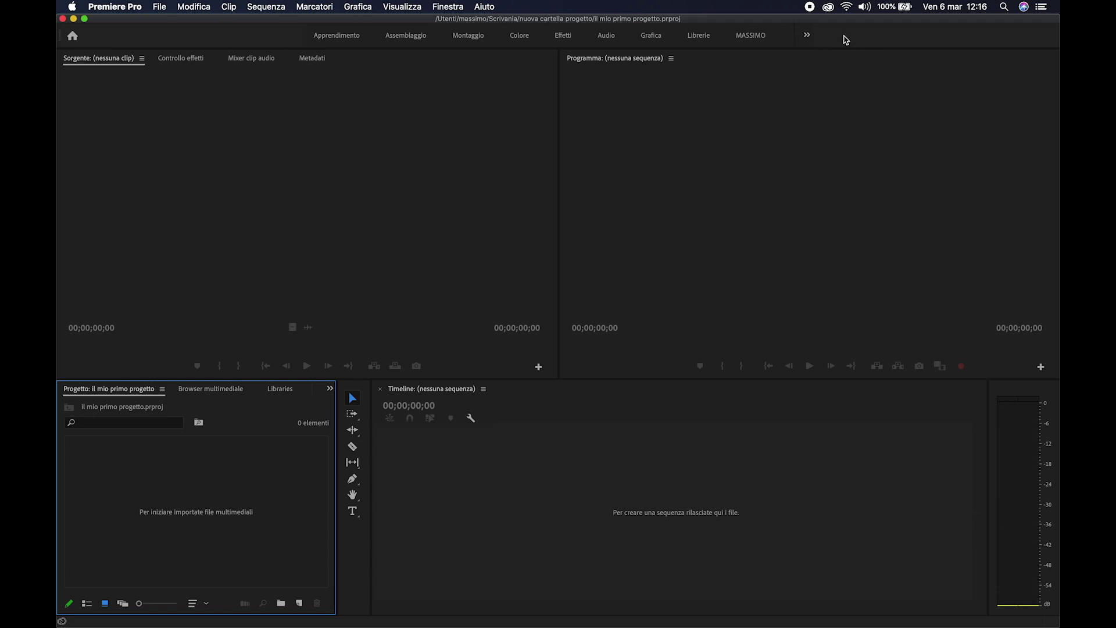
- Close the workspace presets strip and move the Source monitor into the left panel group
right_click(844, 37)
click(875, 66)
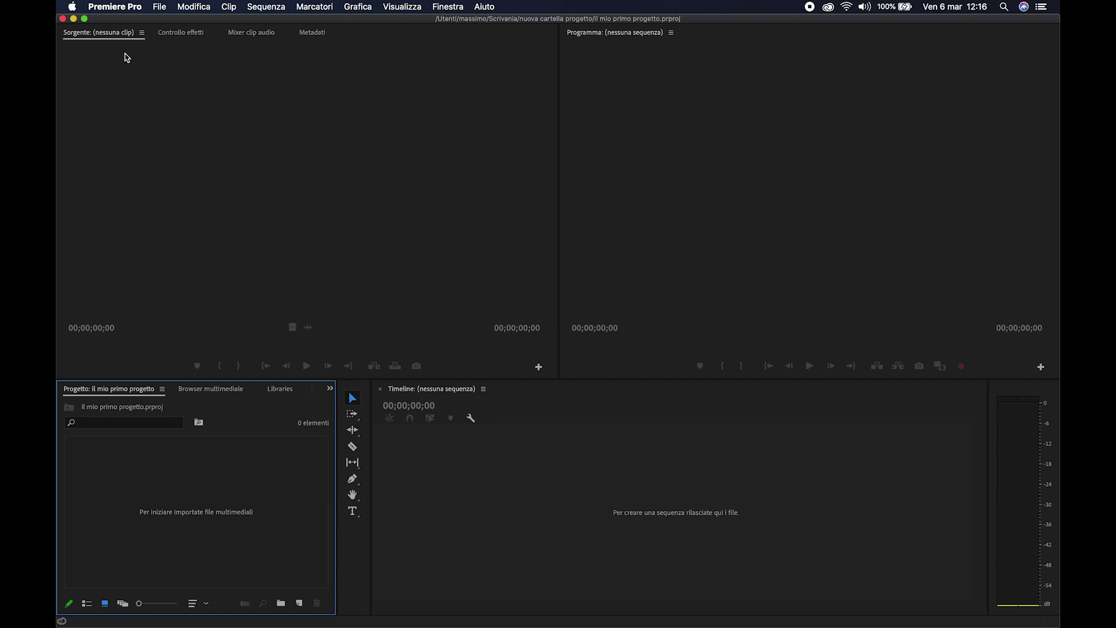
drag(100, 38, 544, 217)
drag(335, 36, 200, 37)
drag(307, 173, 559, 184)
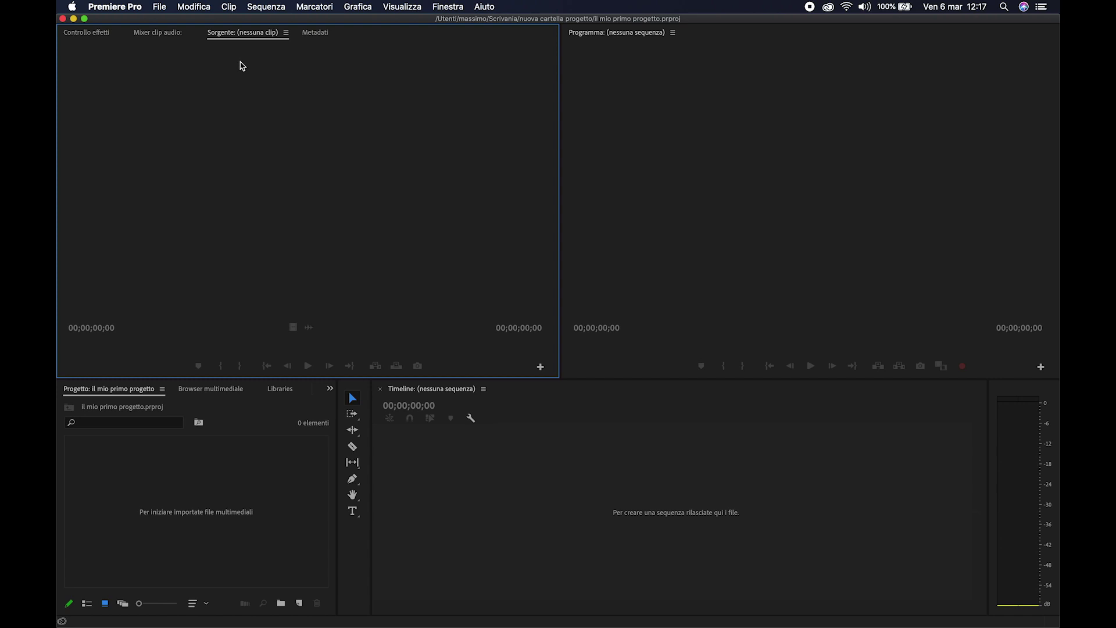
- Dock the Source monitor as its own column and widen it and the metadata group
mouse_move(232, 34)
mouse_down()
mouse_move(393, 178)
mouse_move(536, 179)
mouse_up()
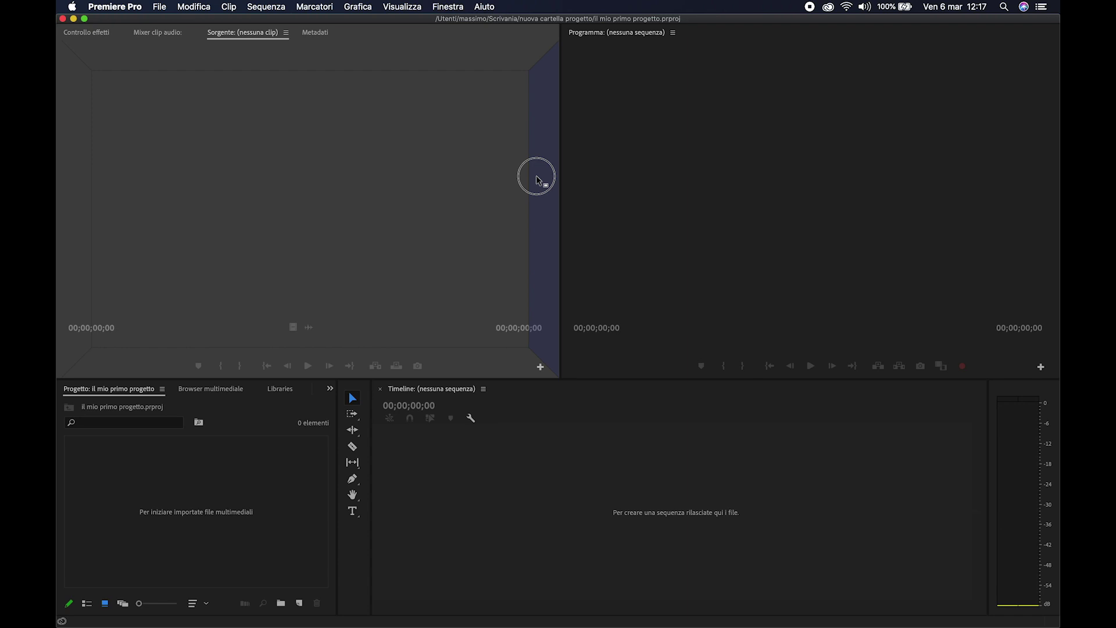
drag(536, 179, 540, 178)
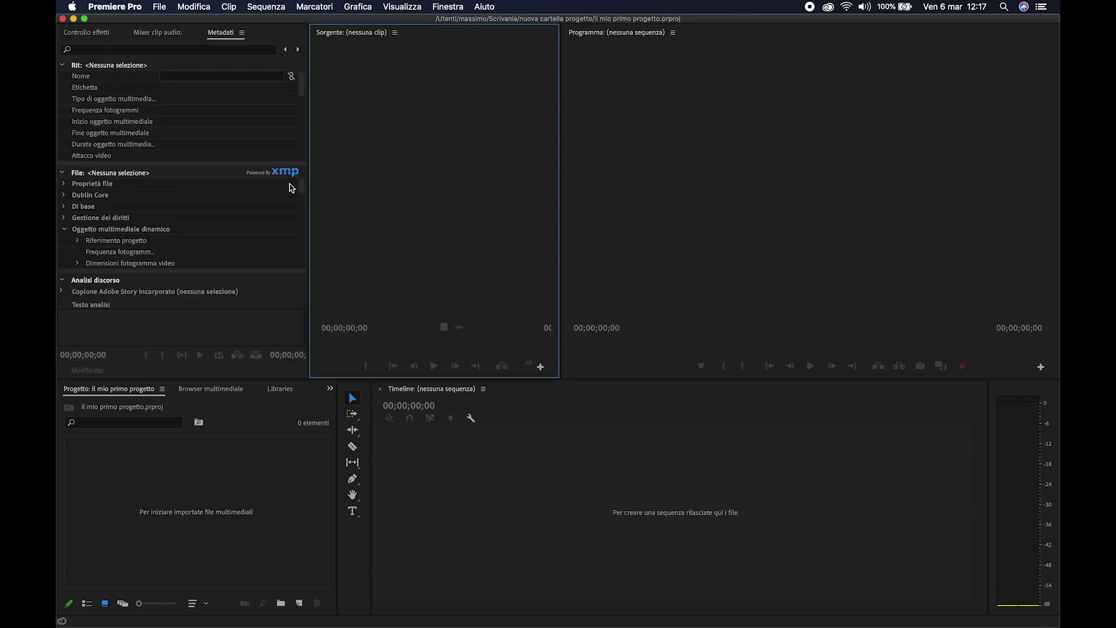
drag(312, 187, 435, 185)
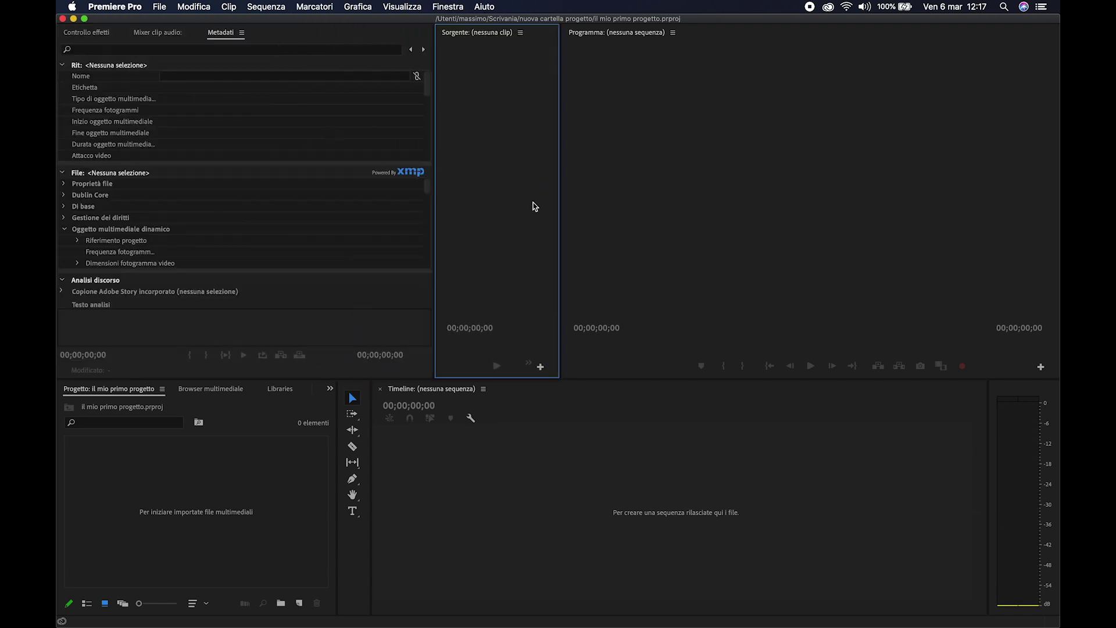
drag(561, 207, 707, 222)
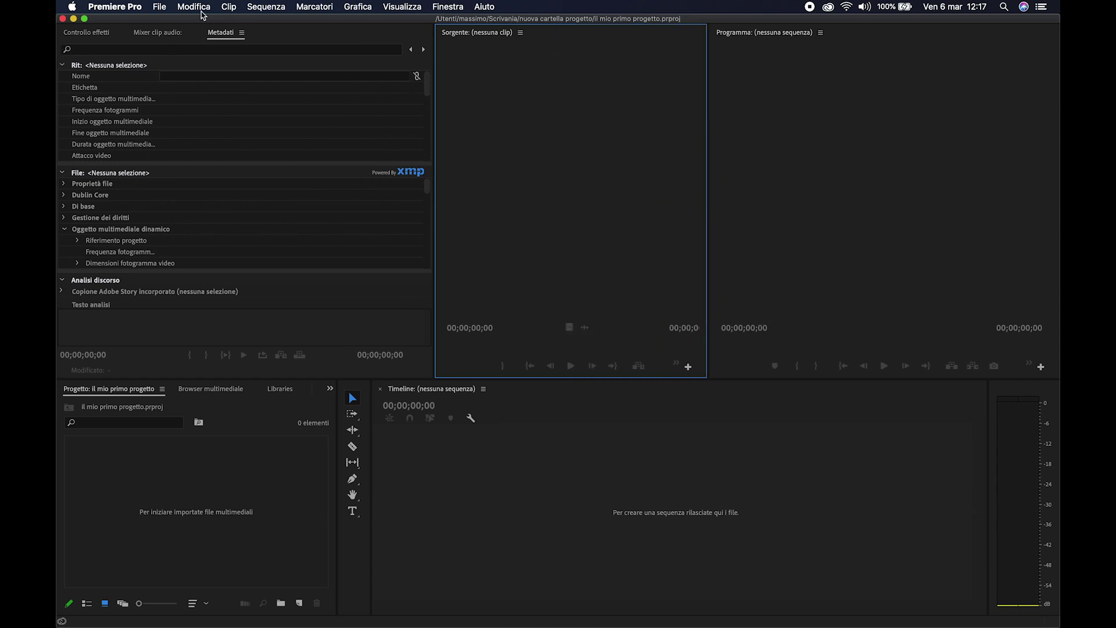
- Close the Metadata and Clip Audio Mixer panels
click(242, 33)
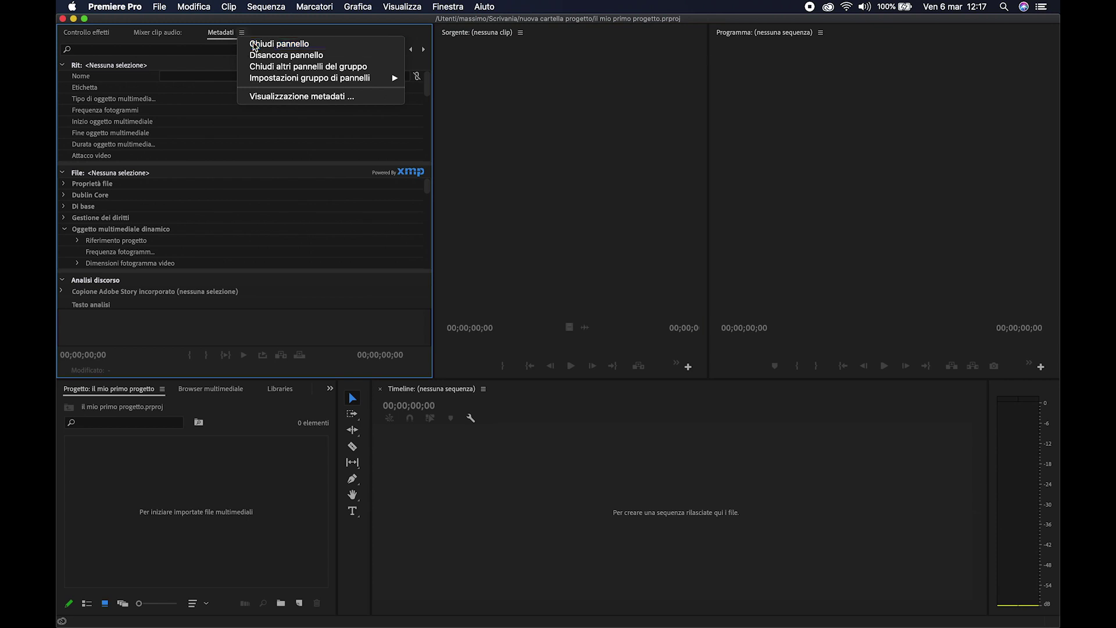
click(256, 42)
click(192, 33)
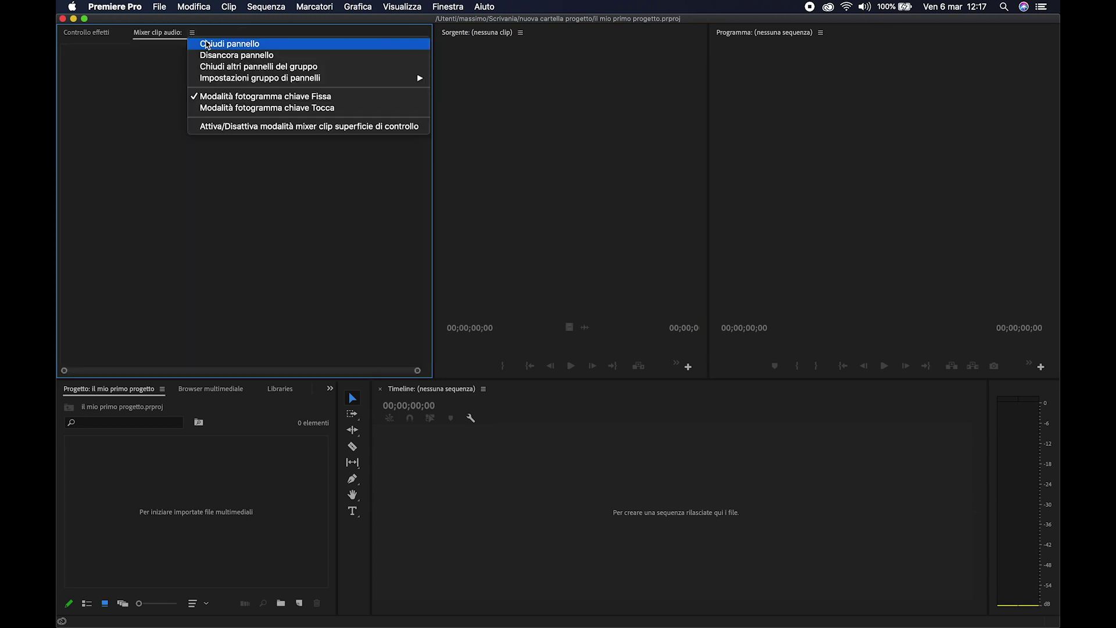
click(209, 45)
- Dock Effect Controls after the Source monitor and move the Project panel to the upper left
click(77, 35)
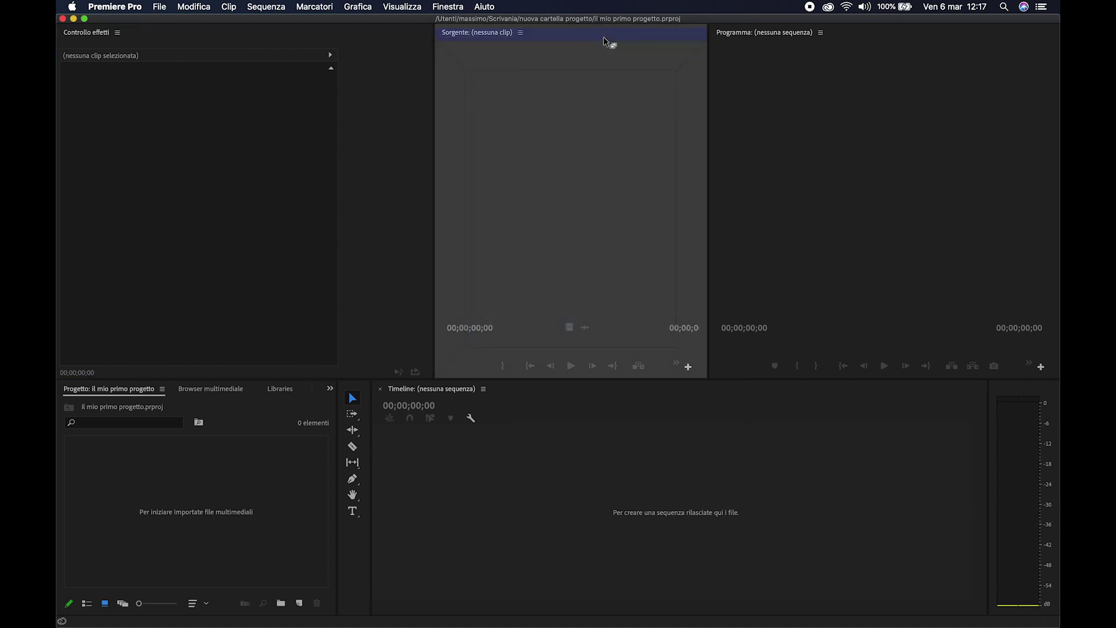
drag(78, 36, 610, 42)
drag(79, 35, 197, 36)
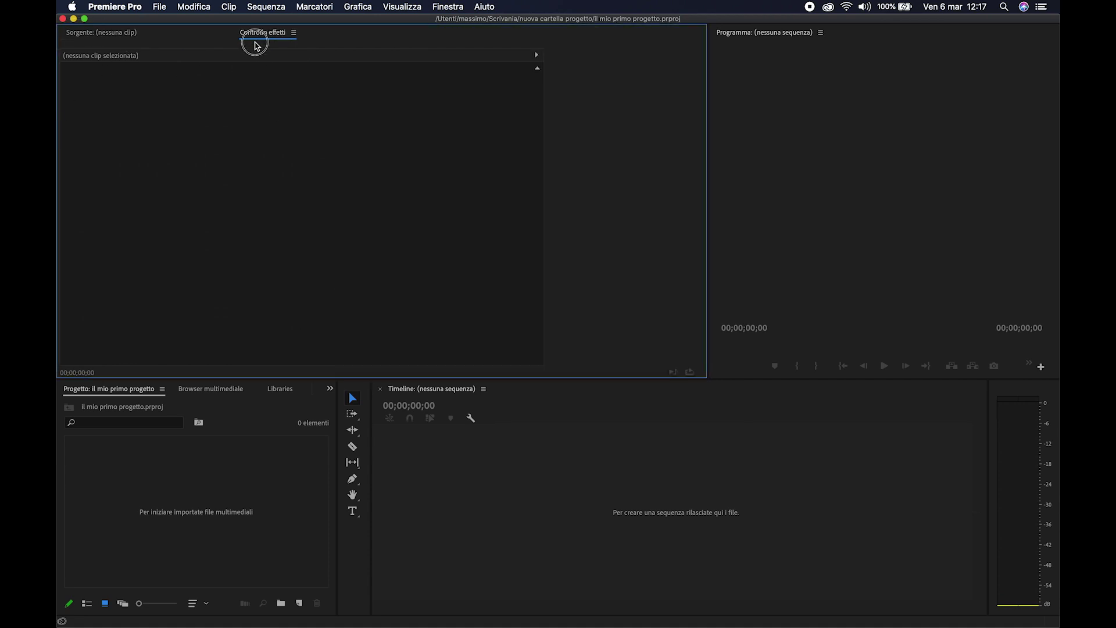
click(102, 394)
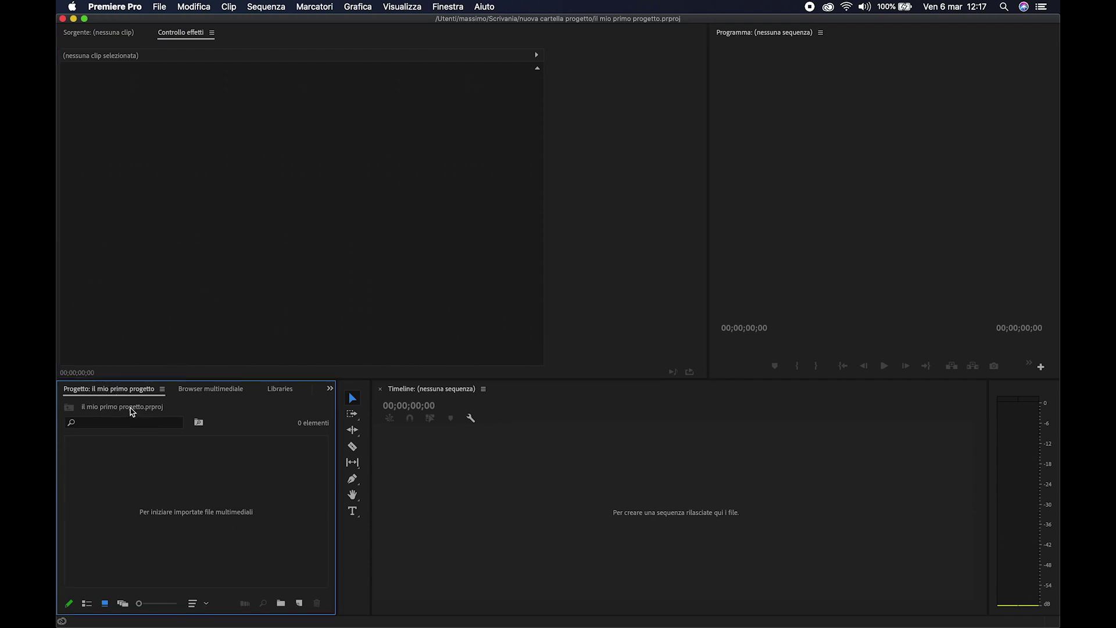
mouse_move(89, 388)
mouse_down()
mouse_move(145, 265)
mouse_move(69, 233)
mouse_up()
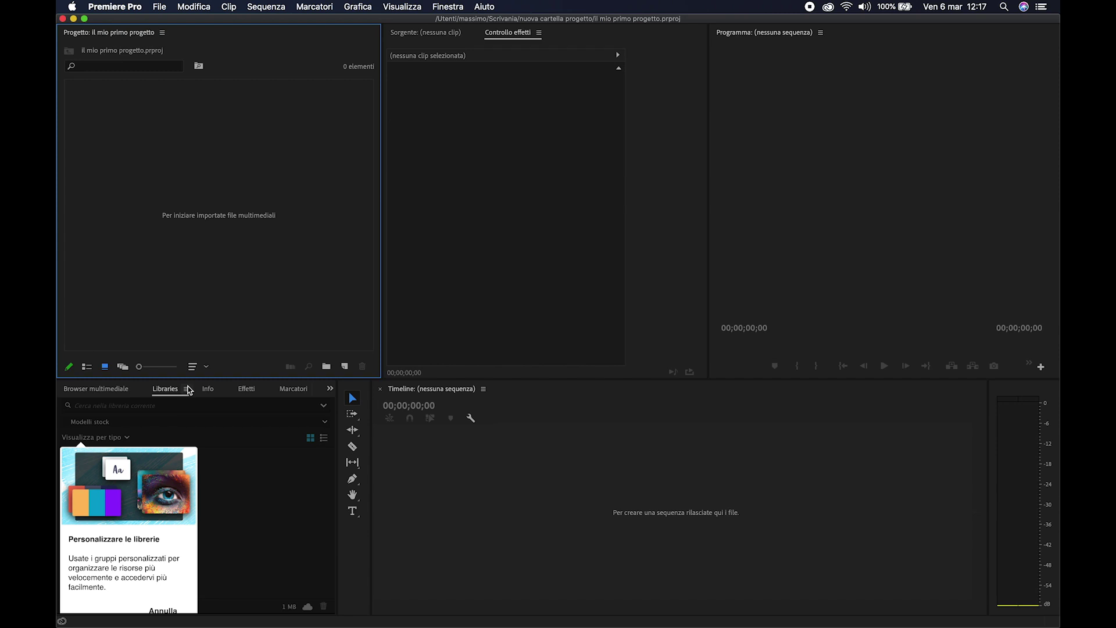
- Close the Libraries, Media Browser and Info panels, and place the Effects tab after Project
click(185, 389)
click(196, 384)
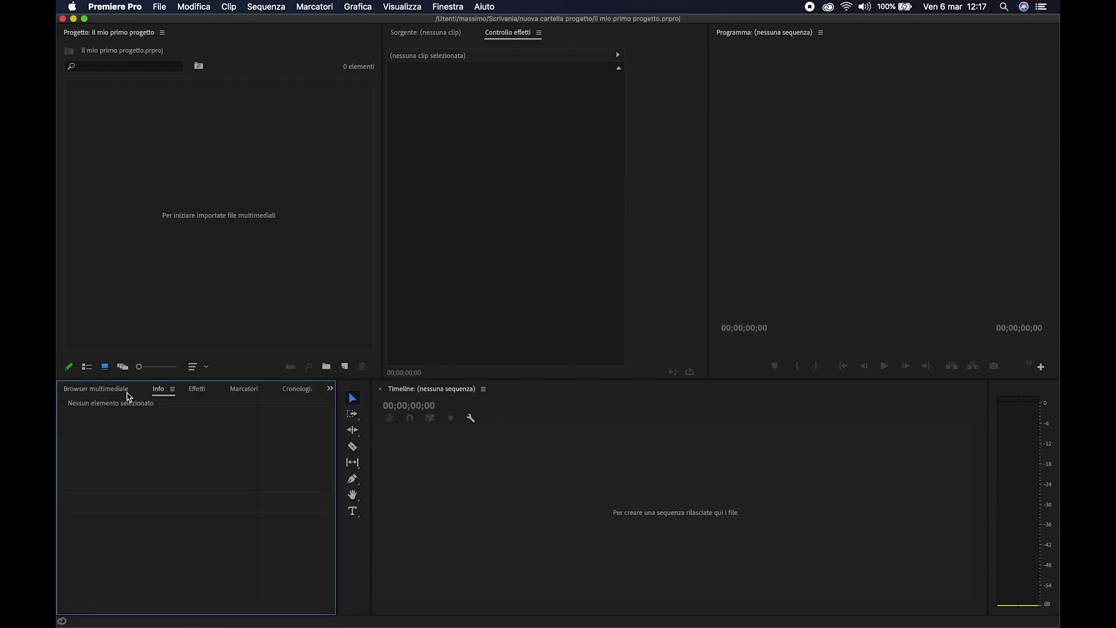
click(125, 389)
click(136, 389)
click(153, 401)
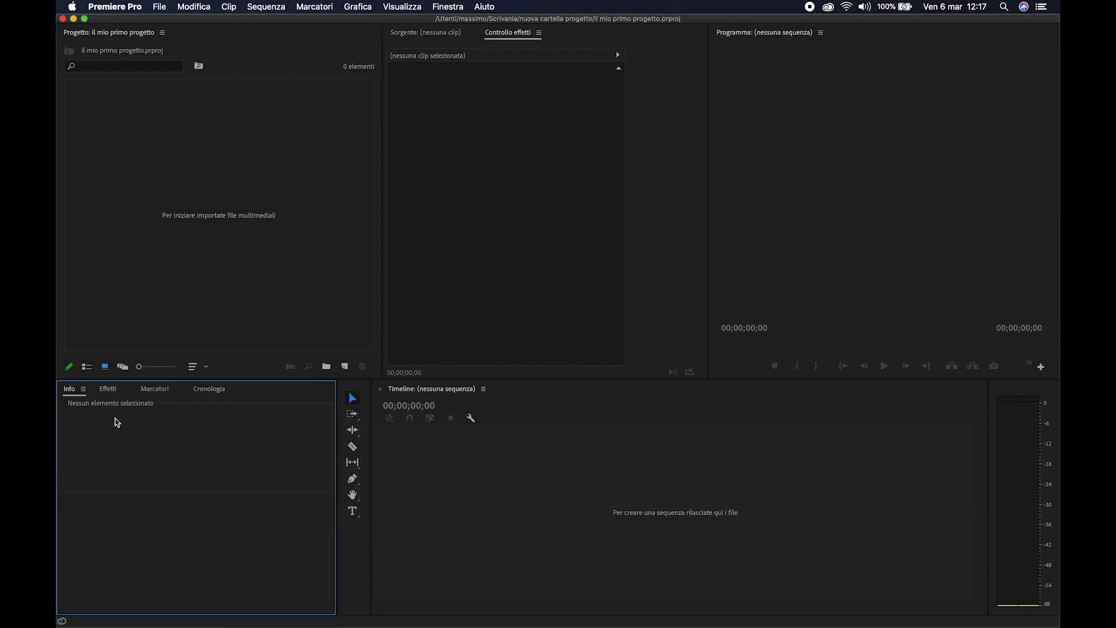
click(84, 389)
click(100, 401)
drag(72, 388, 237, 34)
drag(73, 36, 189, 32)
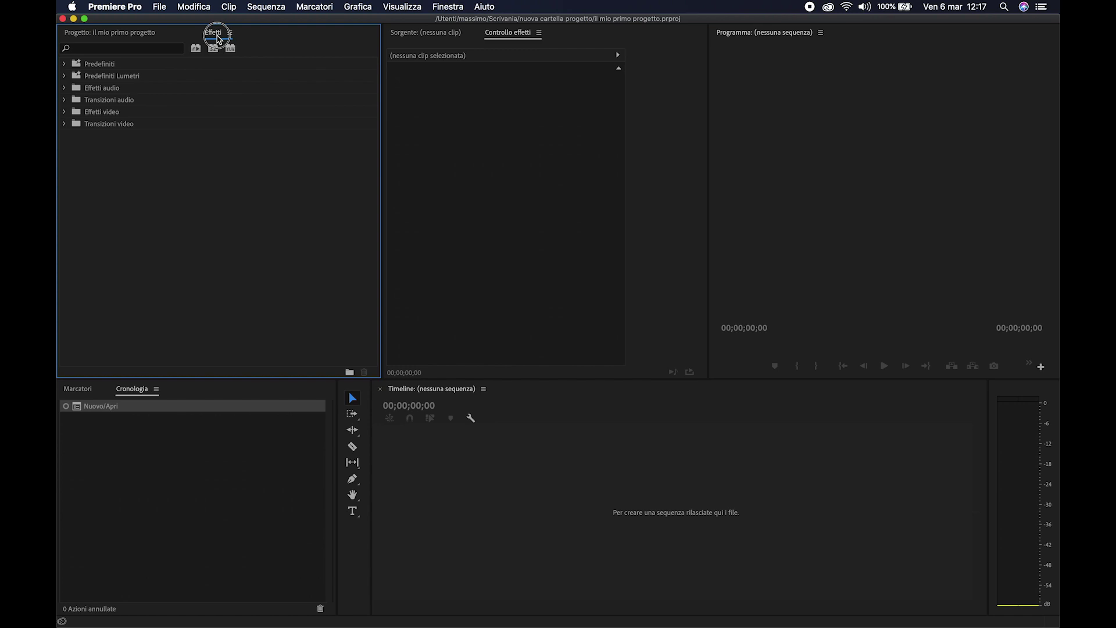
- Close the History and Markers panels and bring up the Tools panel's options
click(156, 389)
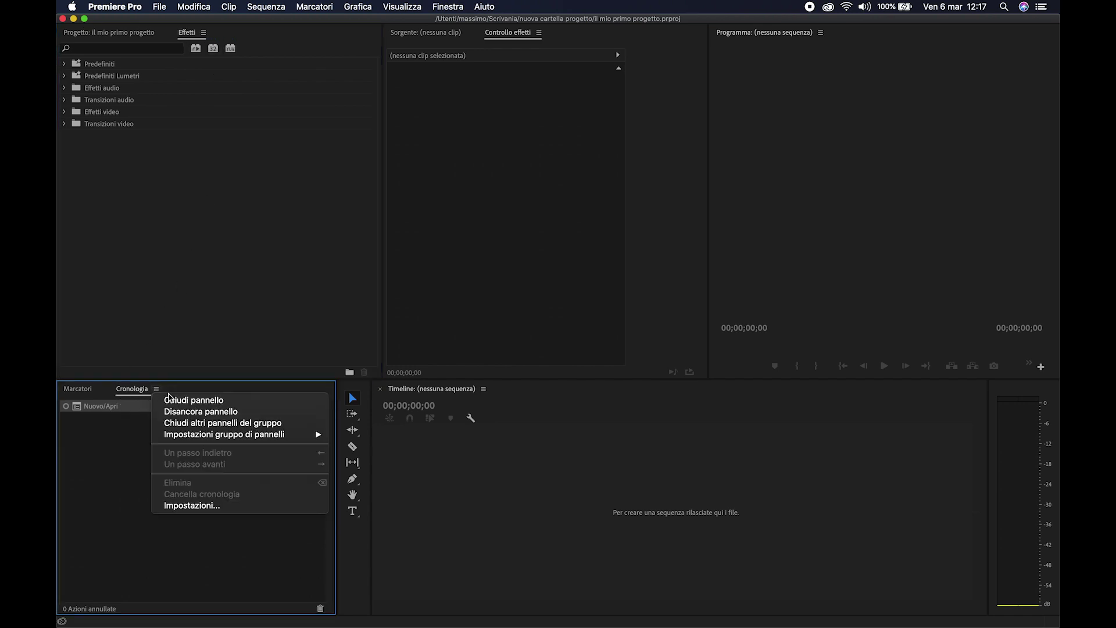
click(165, 400)
click(100, 390)
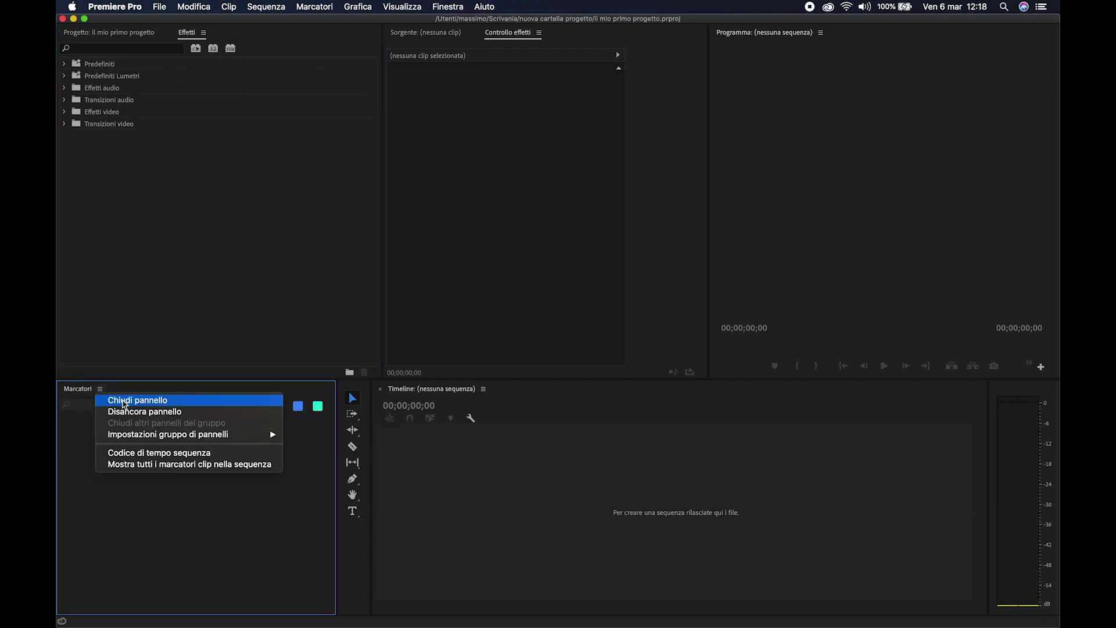
click(116, 400)
click(73, 393)
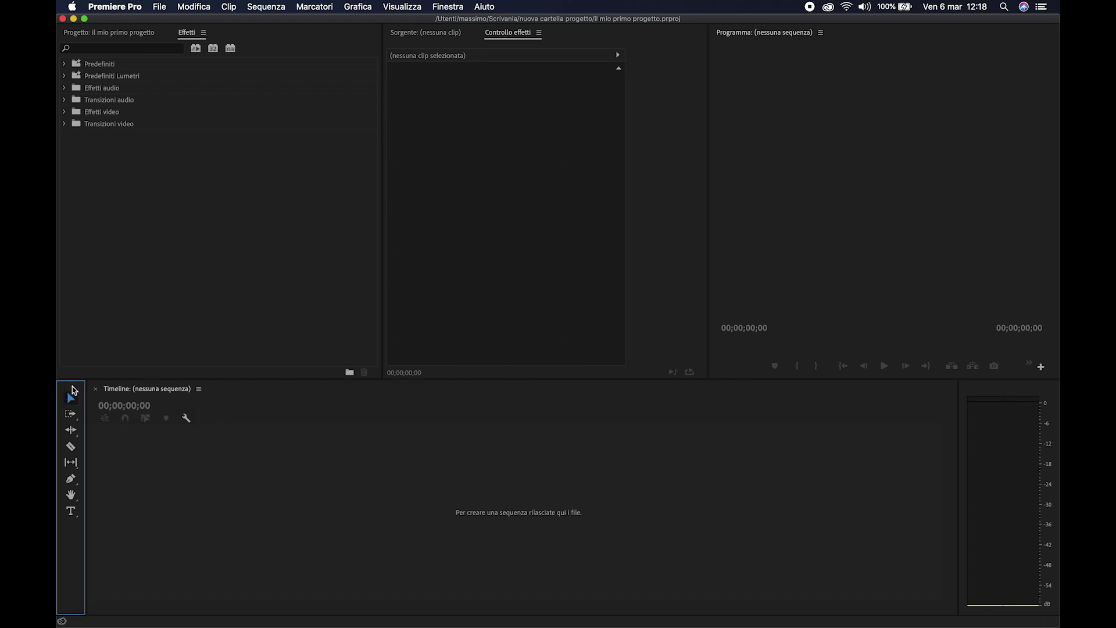
right_click(73, 390)
- Close the Tools panel, then make the Timeline wider and taller with Project showing
key(Return)
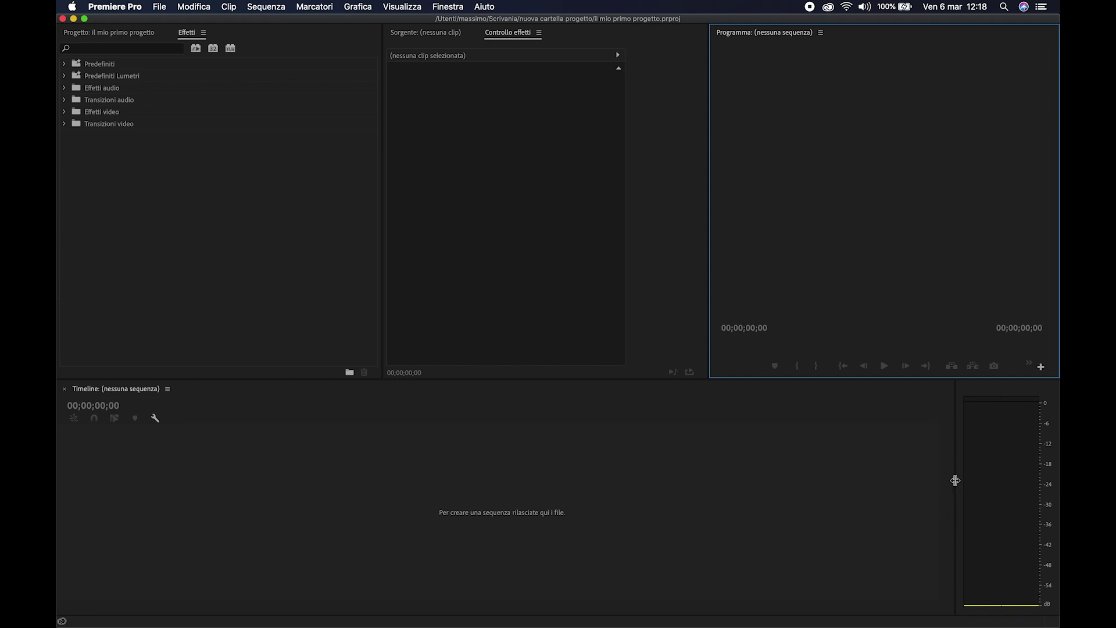
drag(955, 480, 1049, 481)
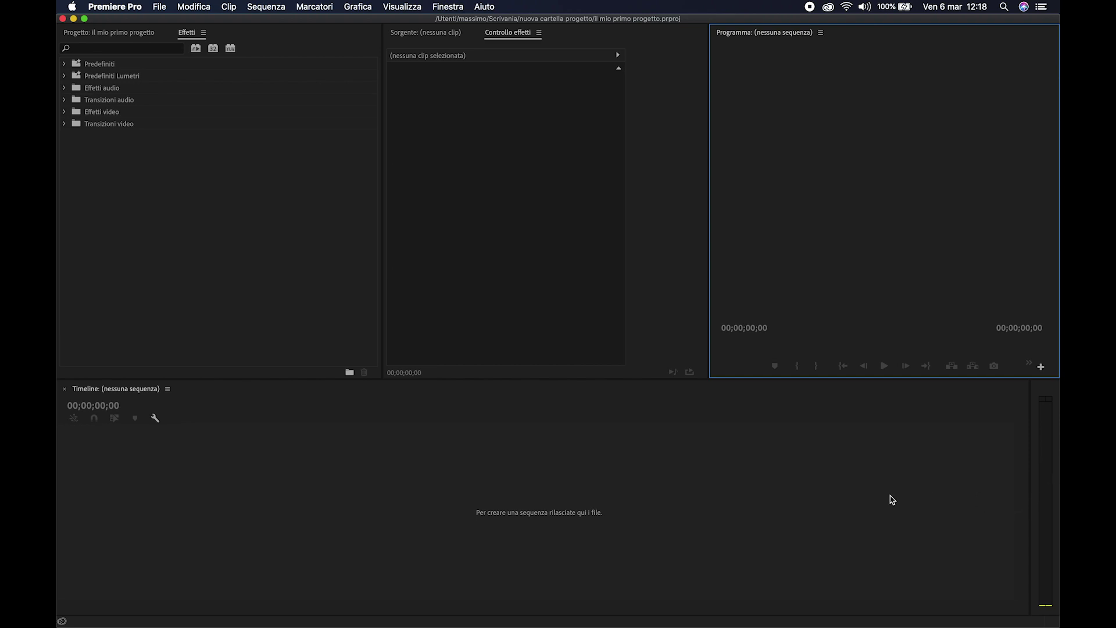
drag(710, 258, 723, 260)
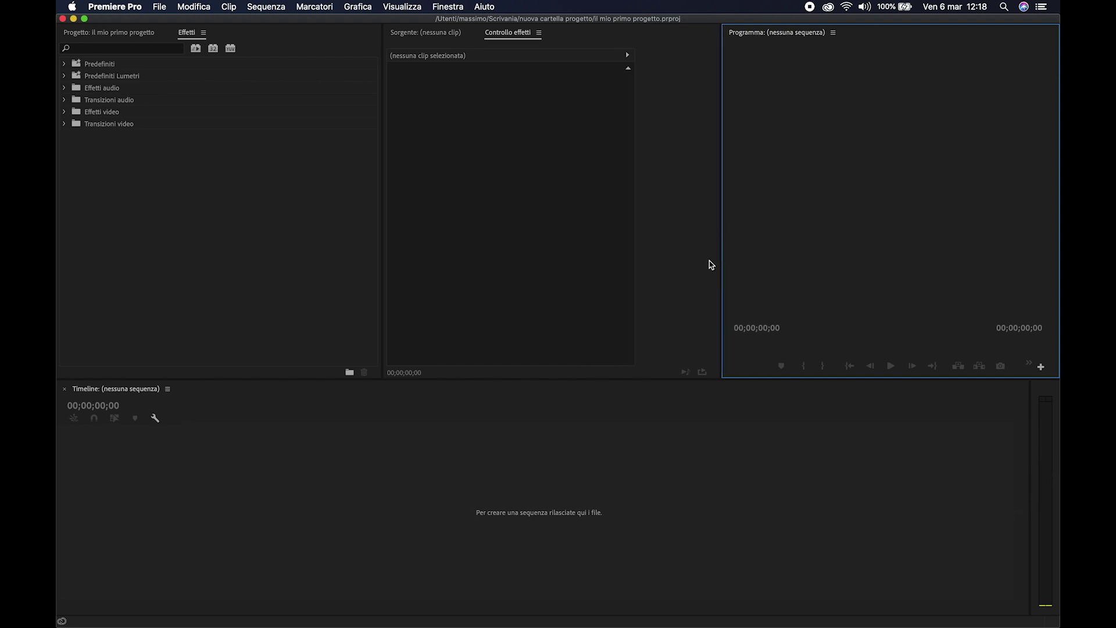
drag(382, 256, 397, 255)
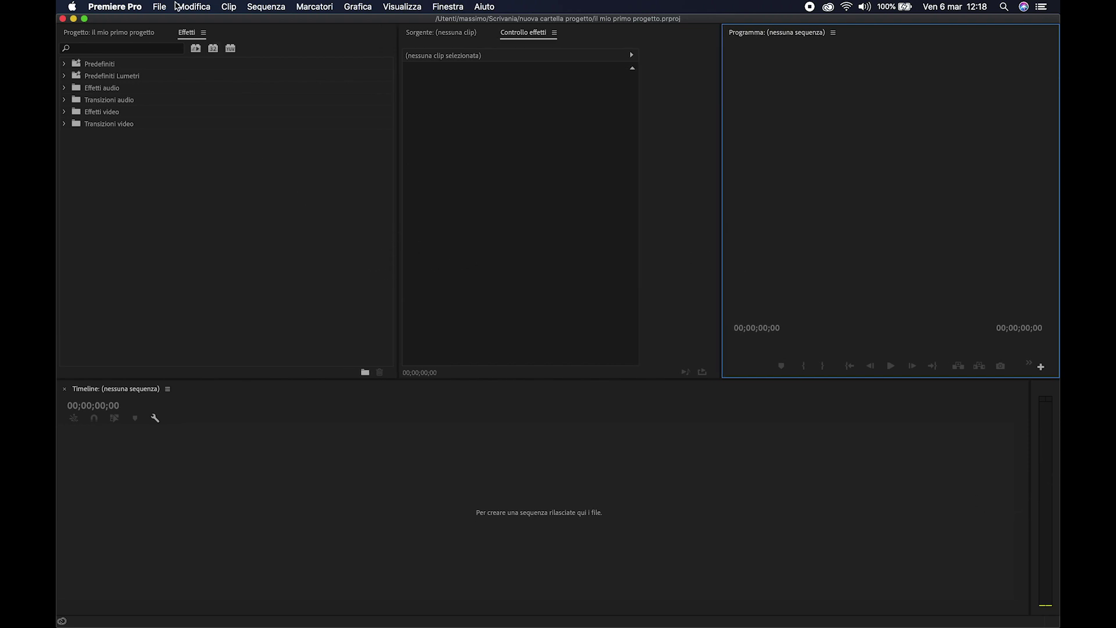
click(119, 33)
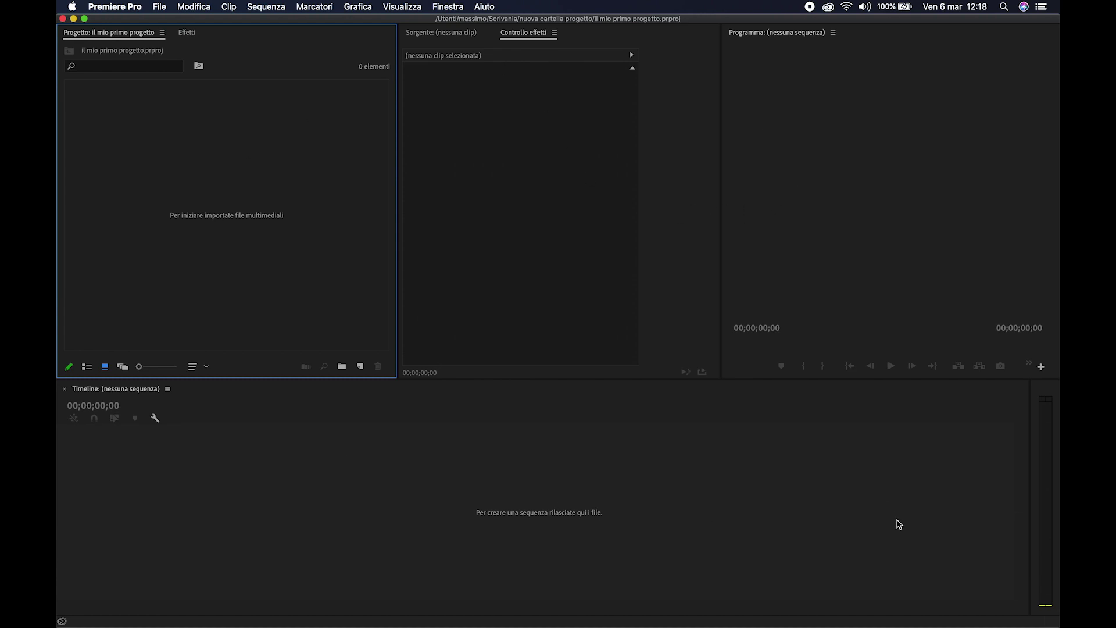
drag(581, 380, 581, 369)
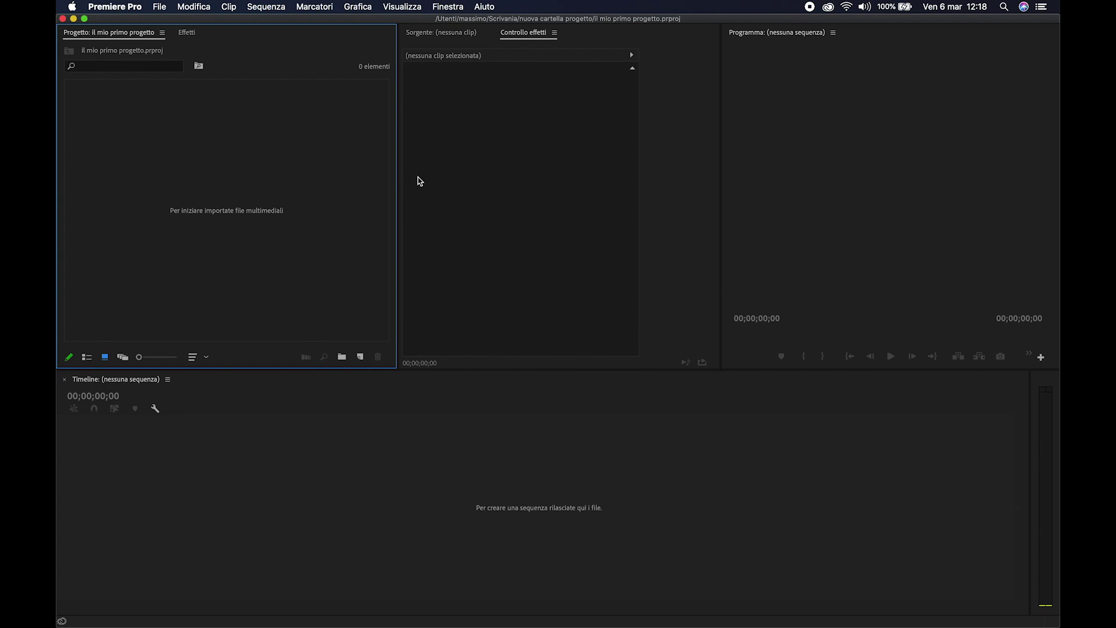
- Save the current layout via Finestra > Spazi di lavoro as workspace 'SPAZIO DI LAVORO UTILE'
click(443, 8)
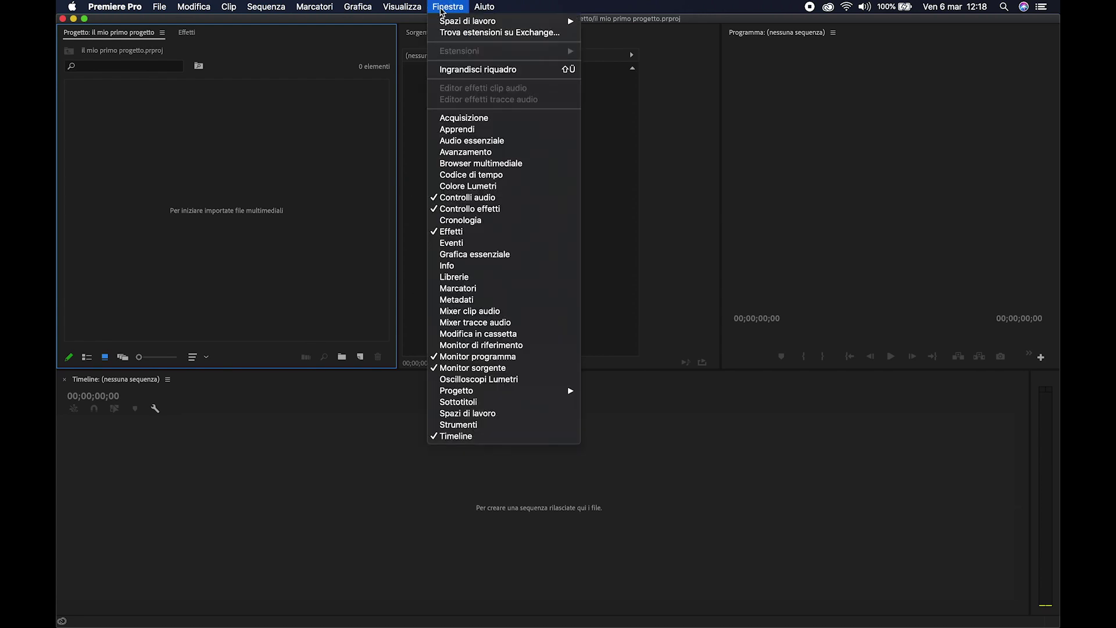
mouse_move(446, 23)
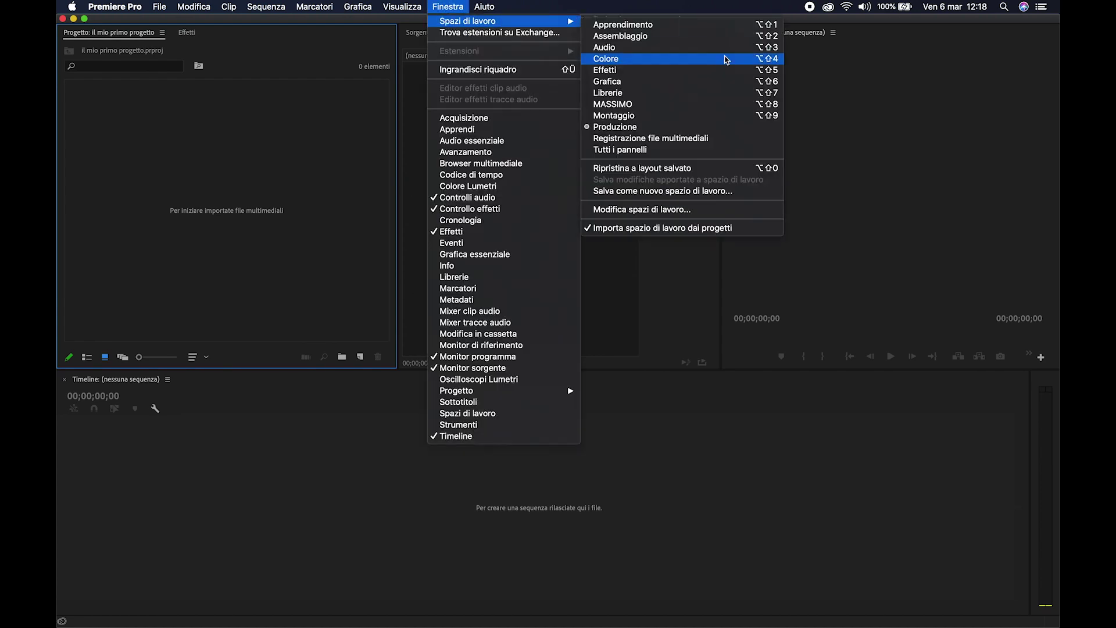
click(731, 197)
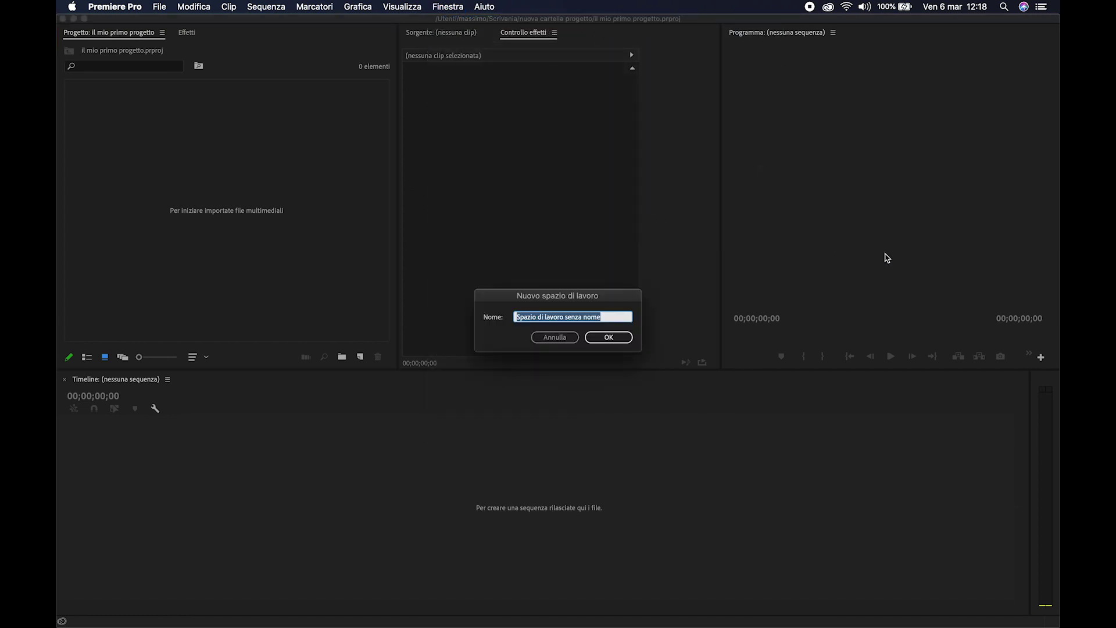
text(SPAZIO DI LAVORO UTILE)
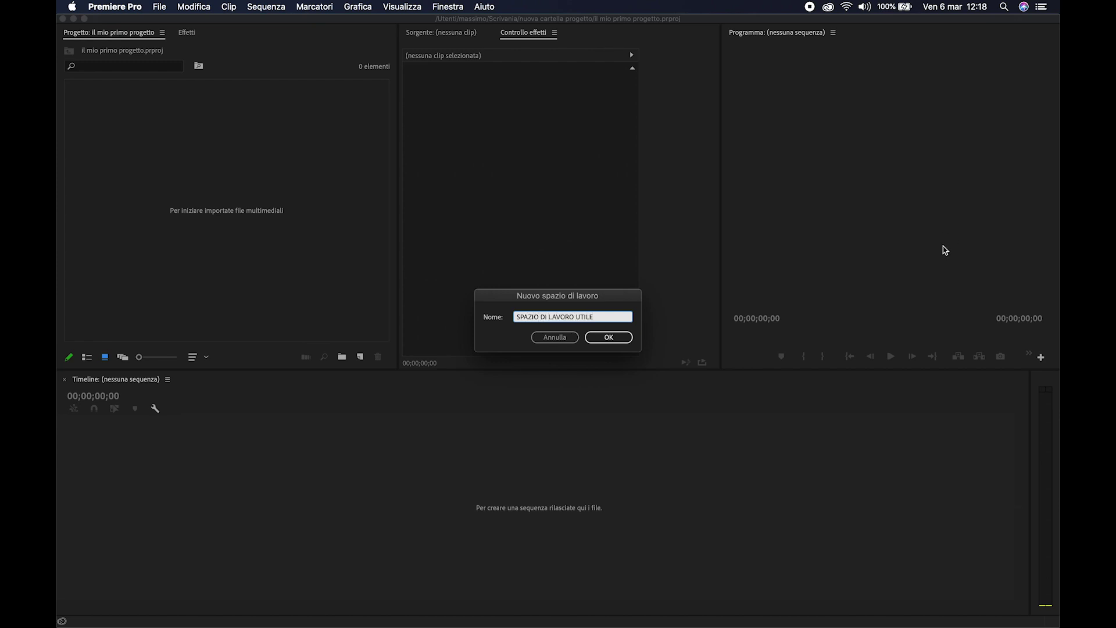
click(614, 339)
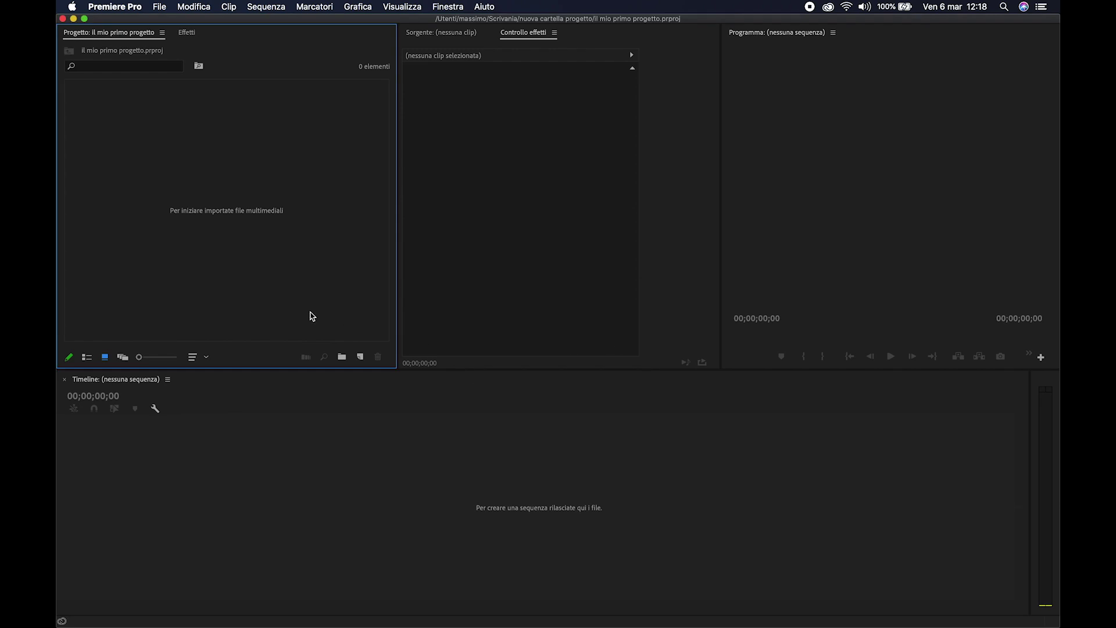
click(455, 7)
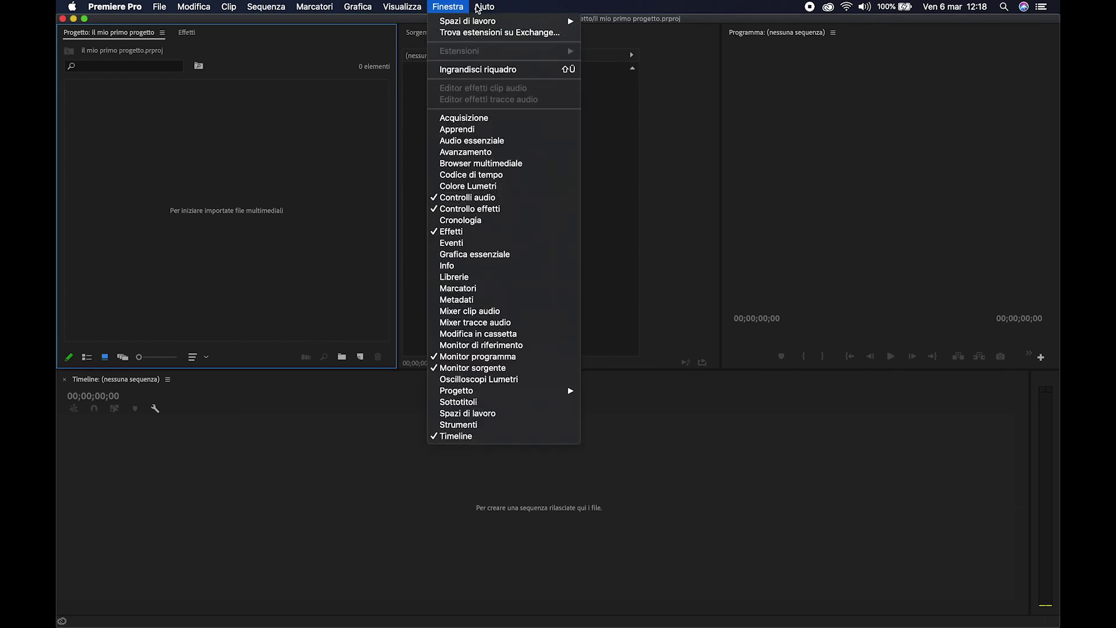
mouse_move(470, 22)
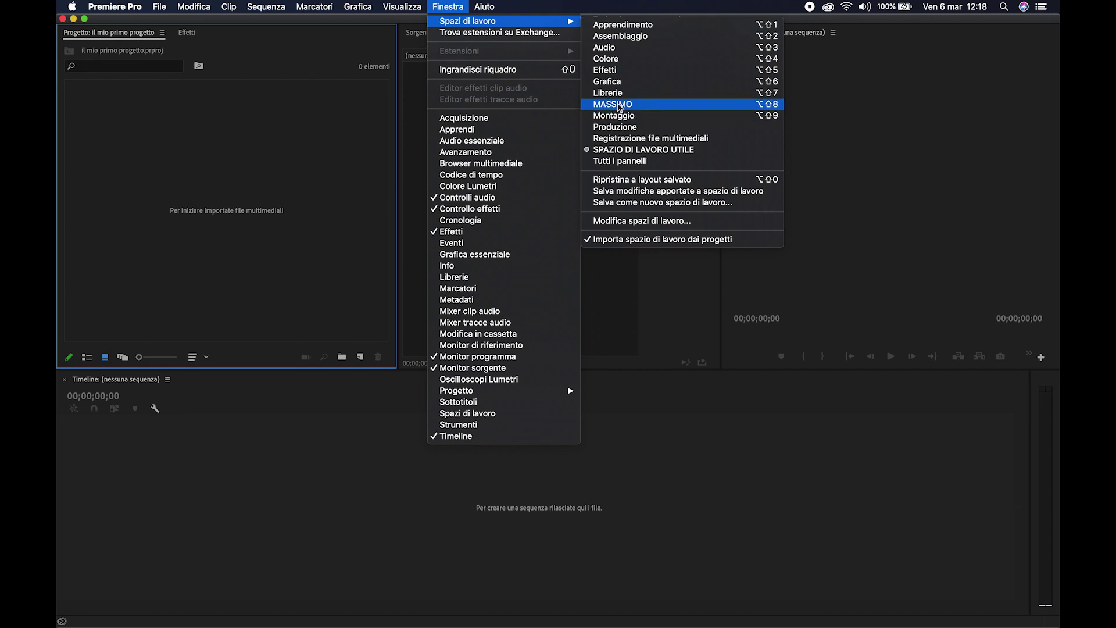
click(619, 107)
click(448, 7)
mouse_move(469, 22)
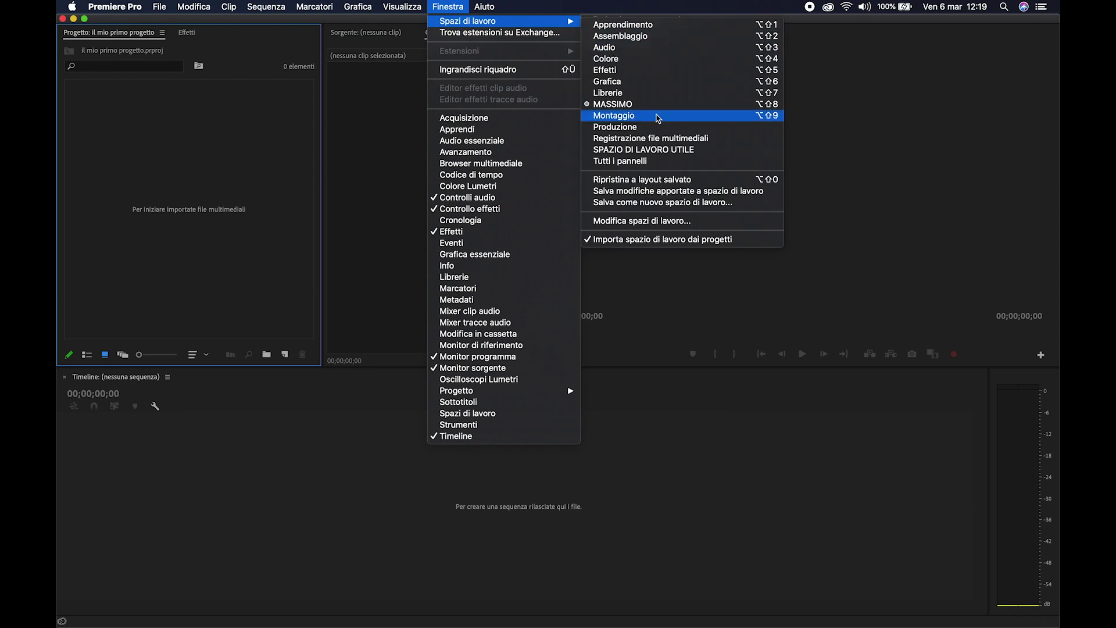
click(660, 150)
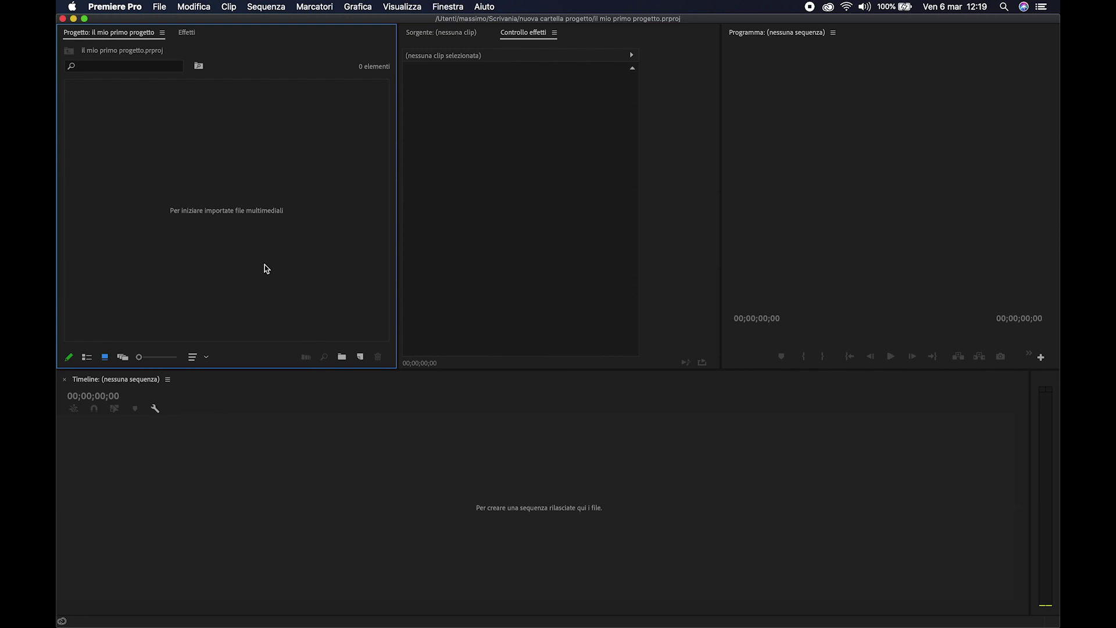
- Open the Nuova sequenza dialog via Nuovo elemento > Sequenza in the Project panel's context menu
right_click(266, 268)
mouse_move(353, 318)
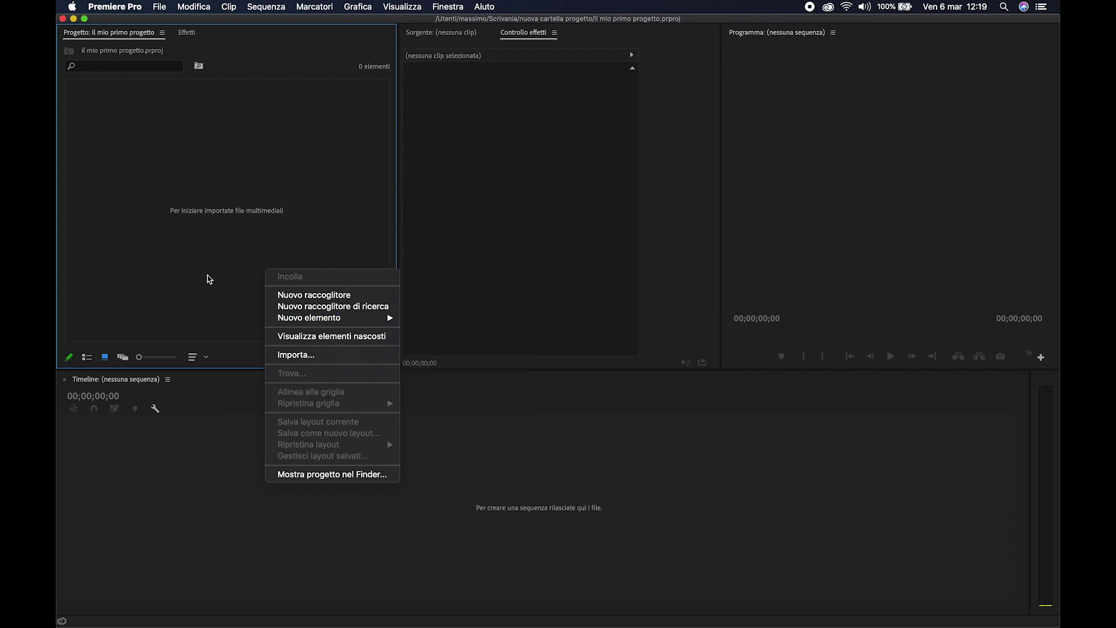
click(201, 267)
right_click(199, 267)
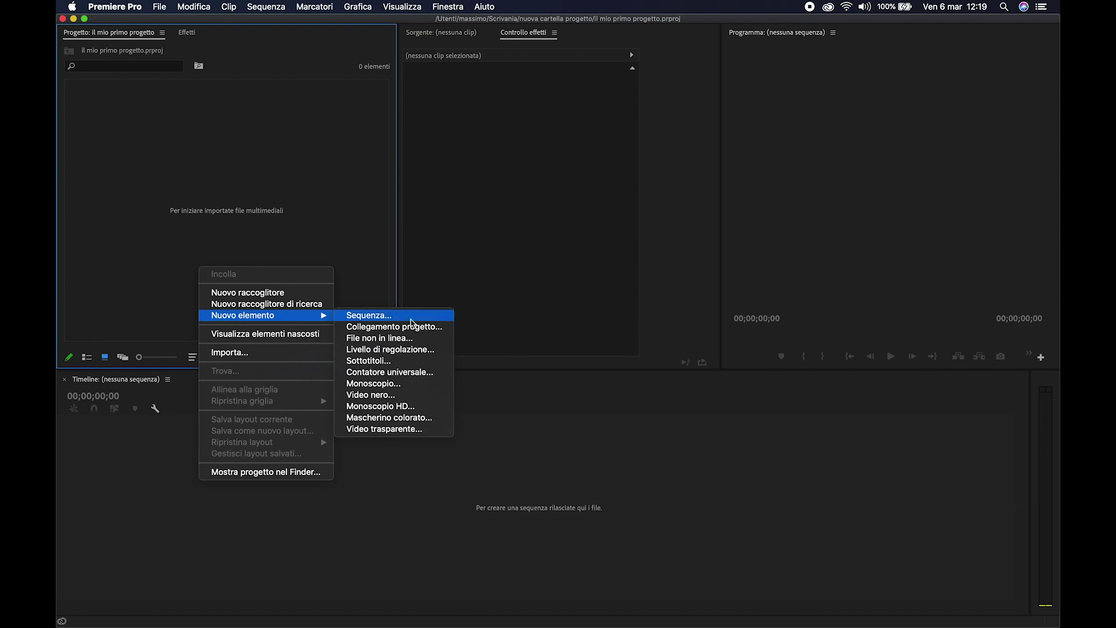
click(367, 209)
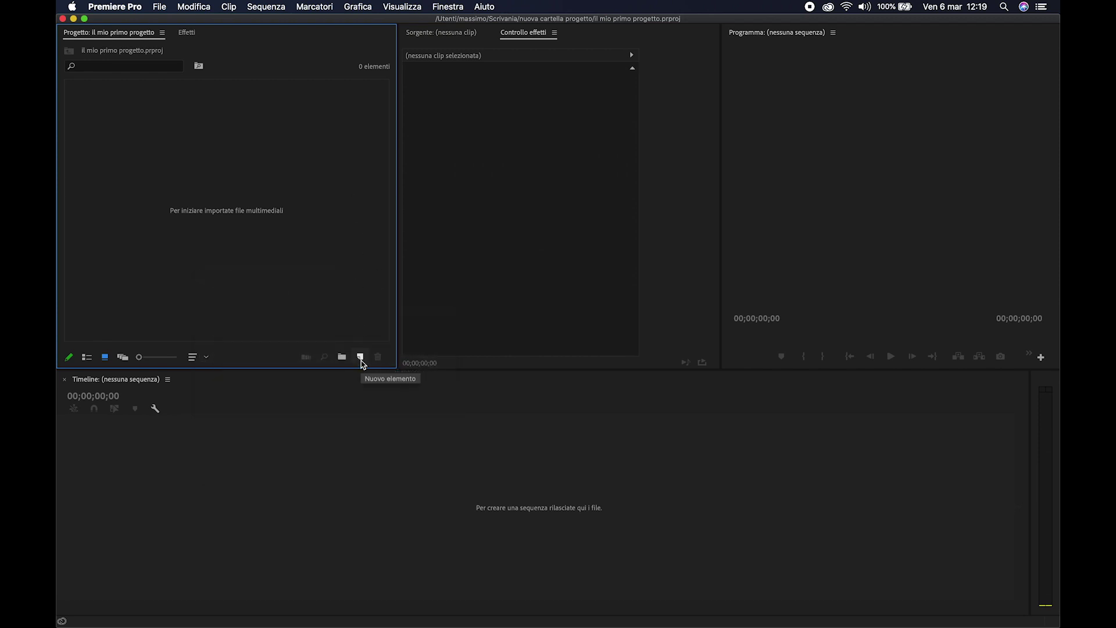
click(360, 357)
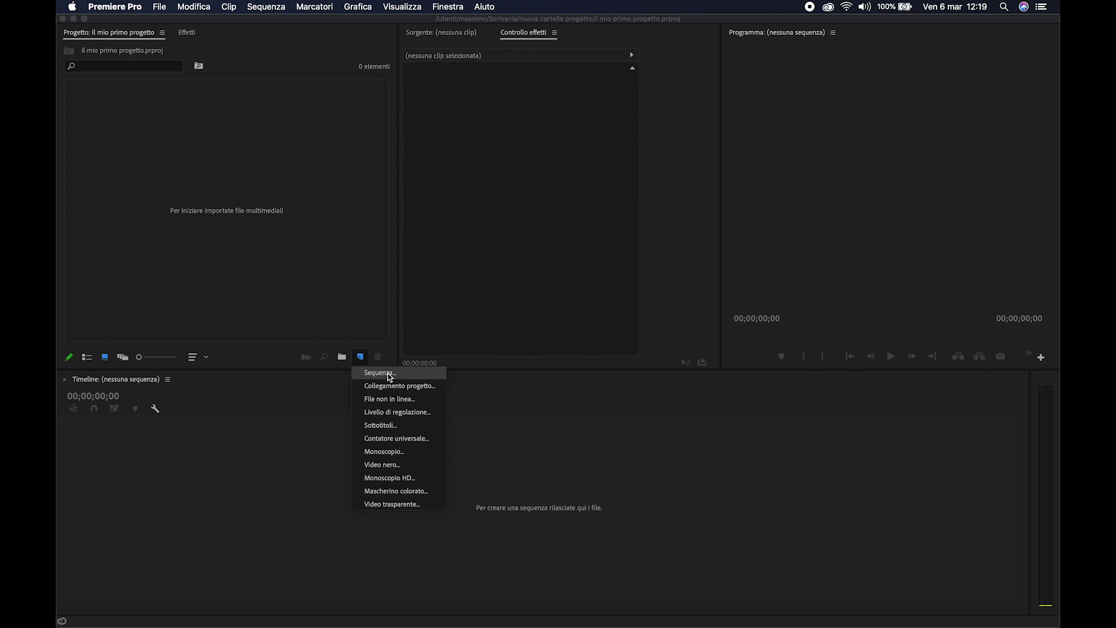
click(293, 294)
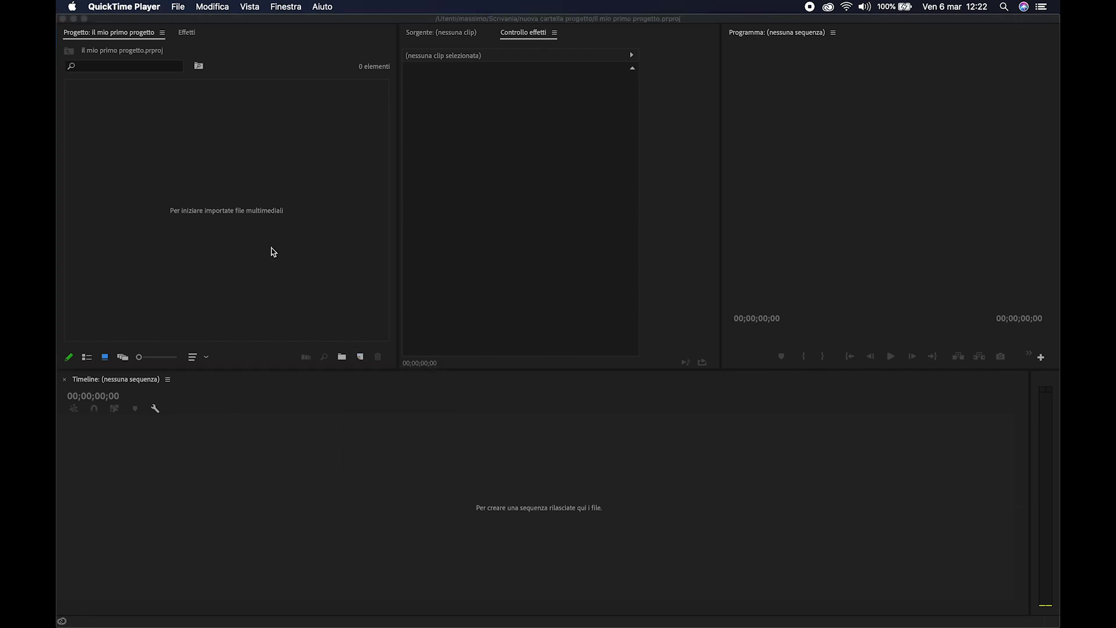
right_click(271, 252)
mouse_move(294, 302)
click(442, 300)
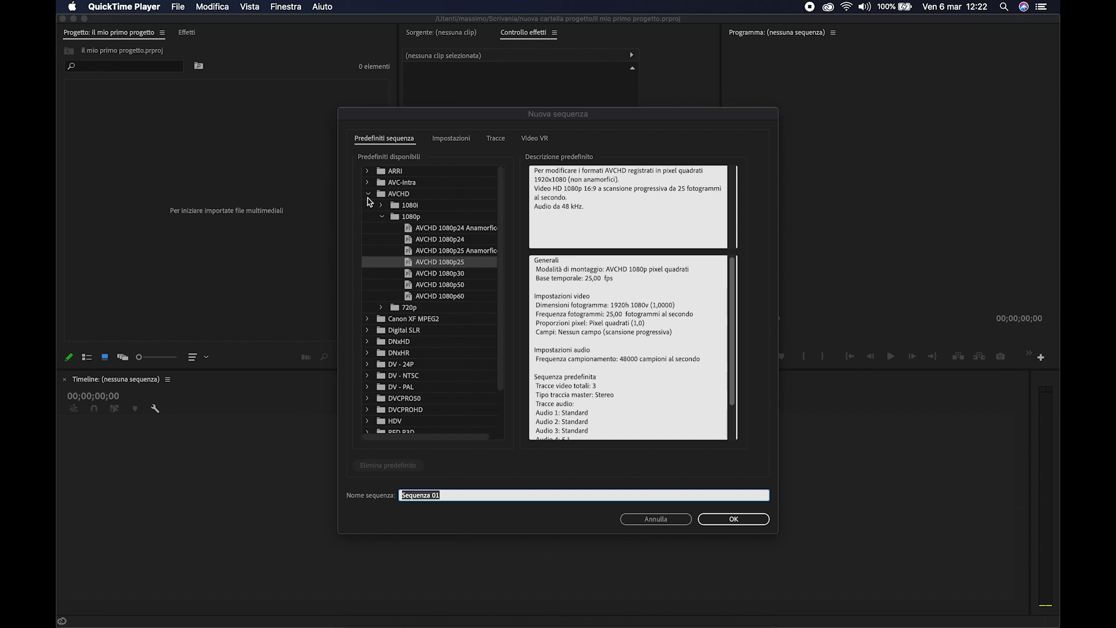
- Return to Premiere Pro's Nuova sequenza dialog with the AVCHD 1080p25 preset selected
click(546, 617)
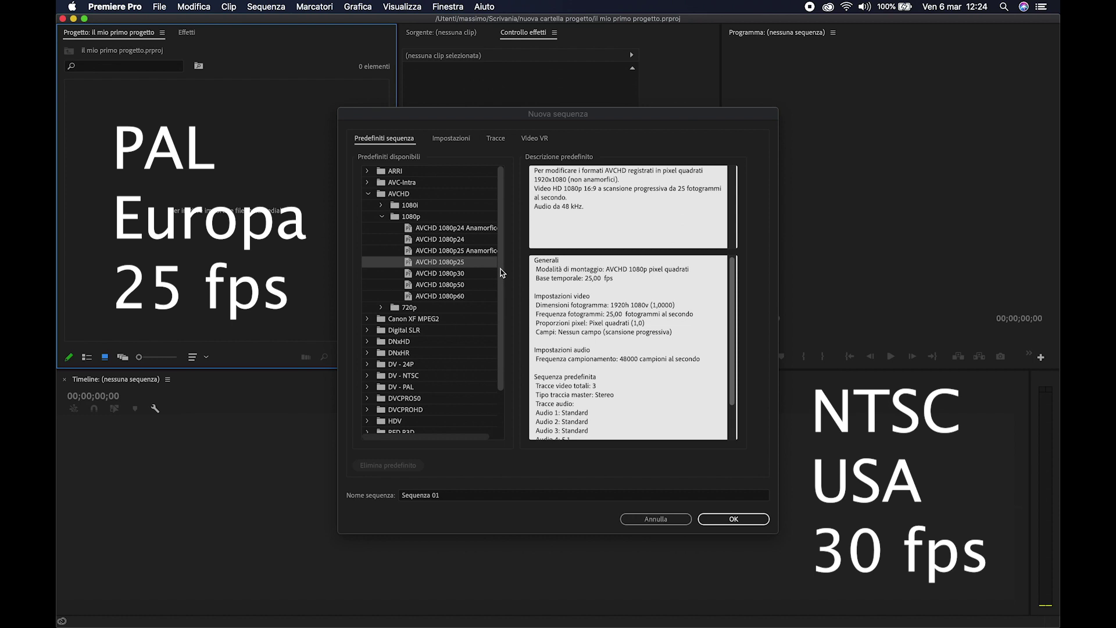
- Review the AVCHD 1080p25 preset description and confirm to create Sequenza 01
scroll(607, 291, down, 2)
scroll(608, 290, up, 1)
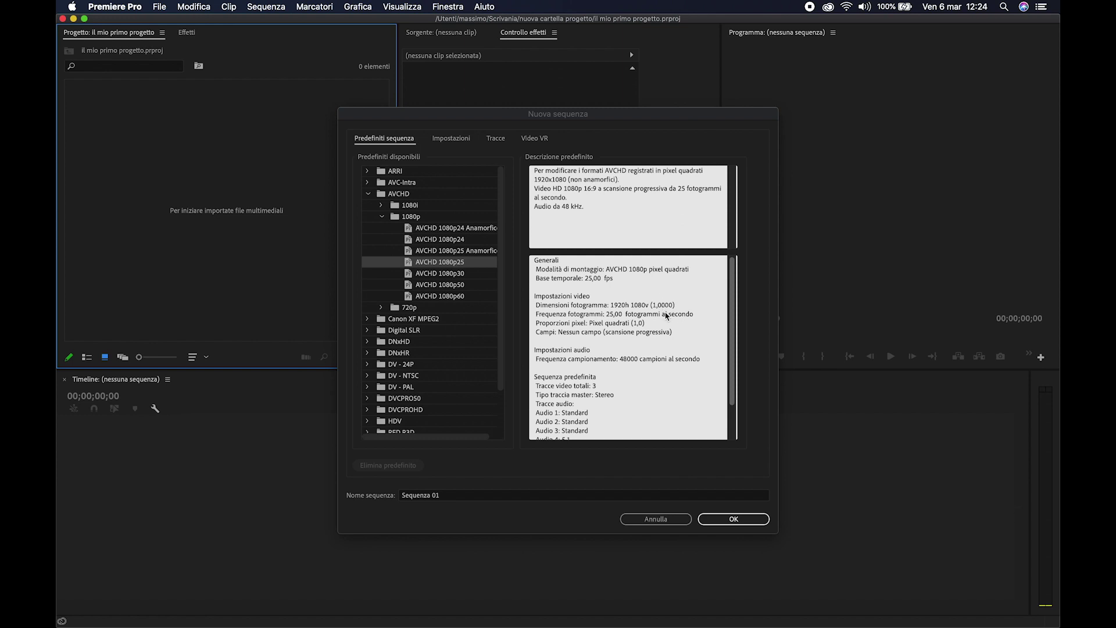
drag(589, 323, 653, 329)
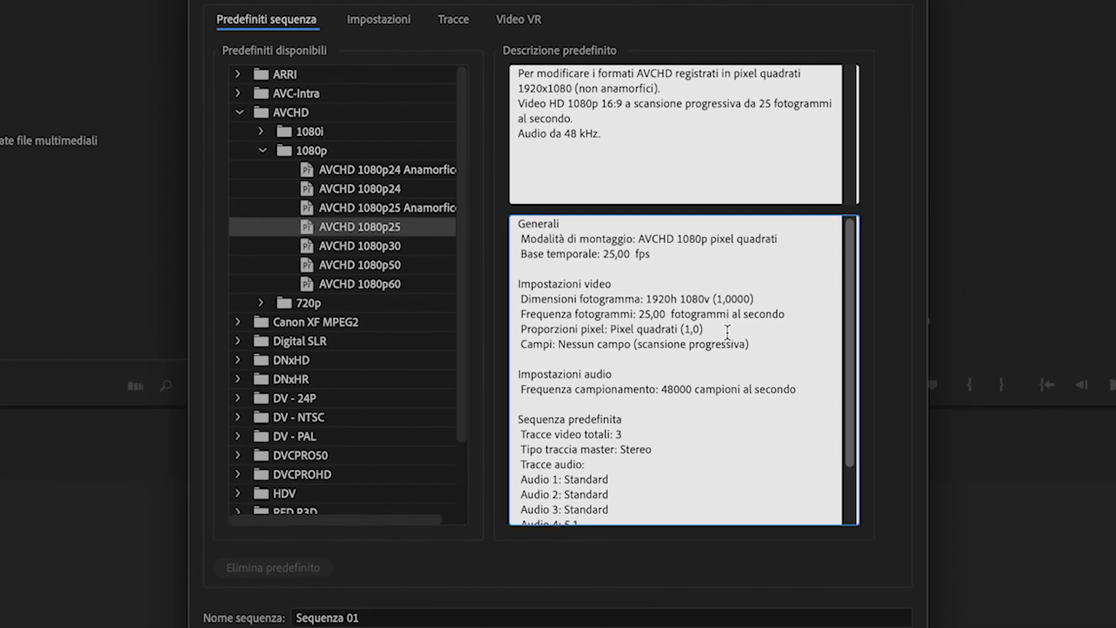
click(753, 599)
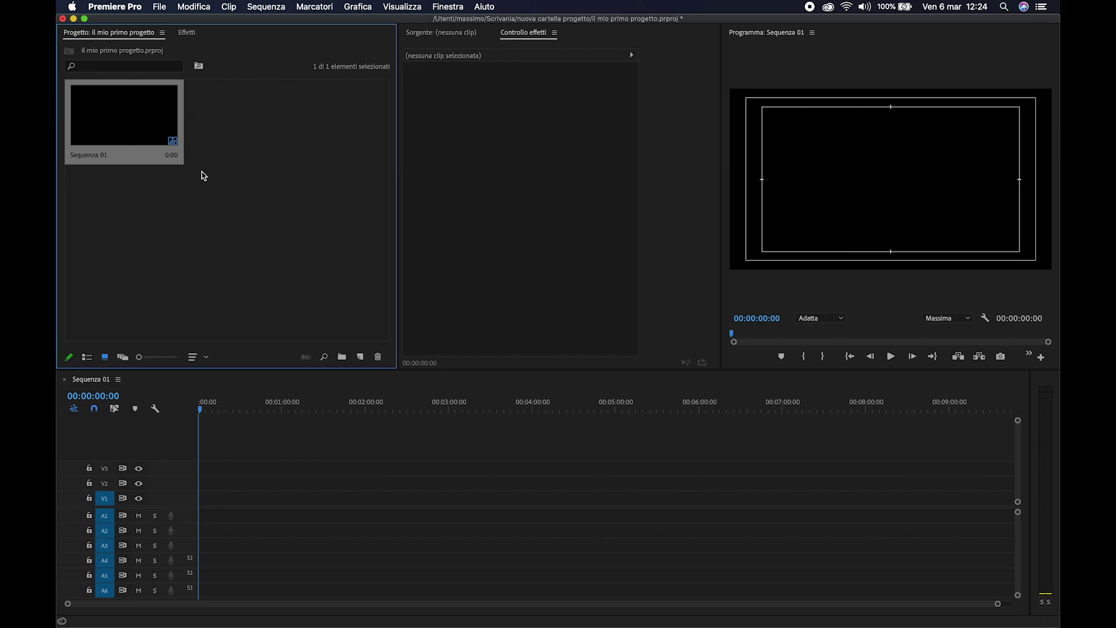
- Drag the panel dividers left to narrow Project and Effect Controls and widen the Program monitor
drag(398, 258, 366, 261)
drag(720, 285, 637, 292)
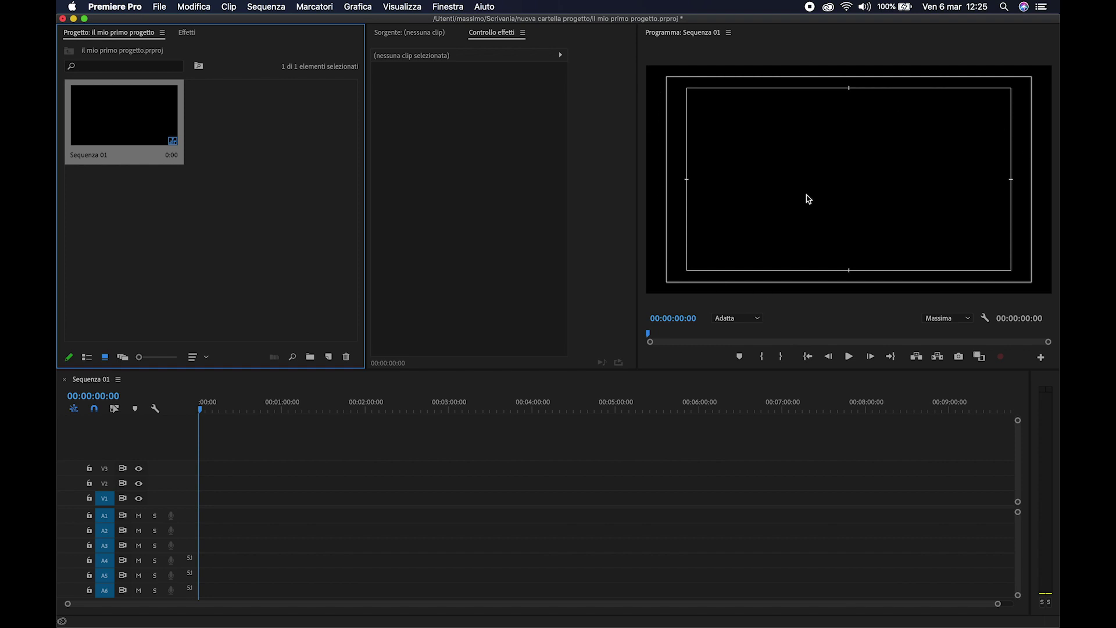
- Toggle Margini di sicurezza off and on, then leave the Program monitor's safe margins hidden
right_click(806, 198)
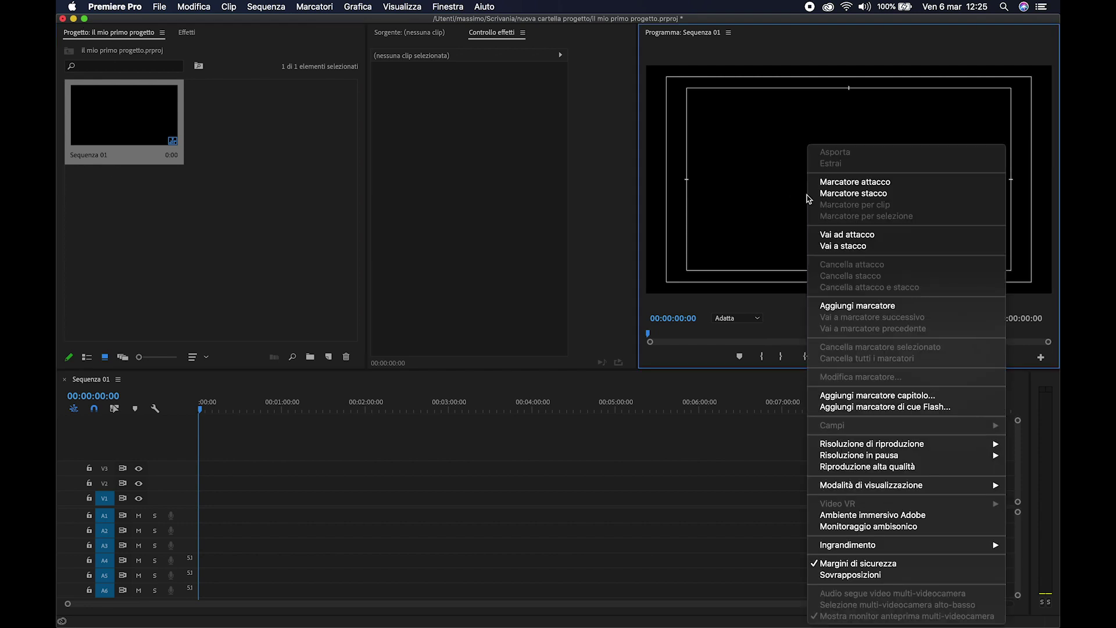
click(934, 564)
right_click(787, 196)
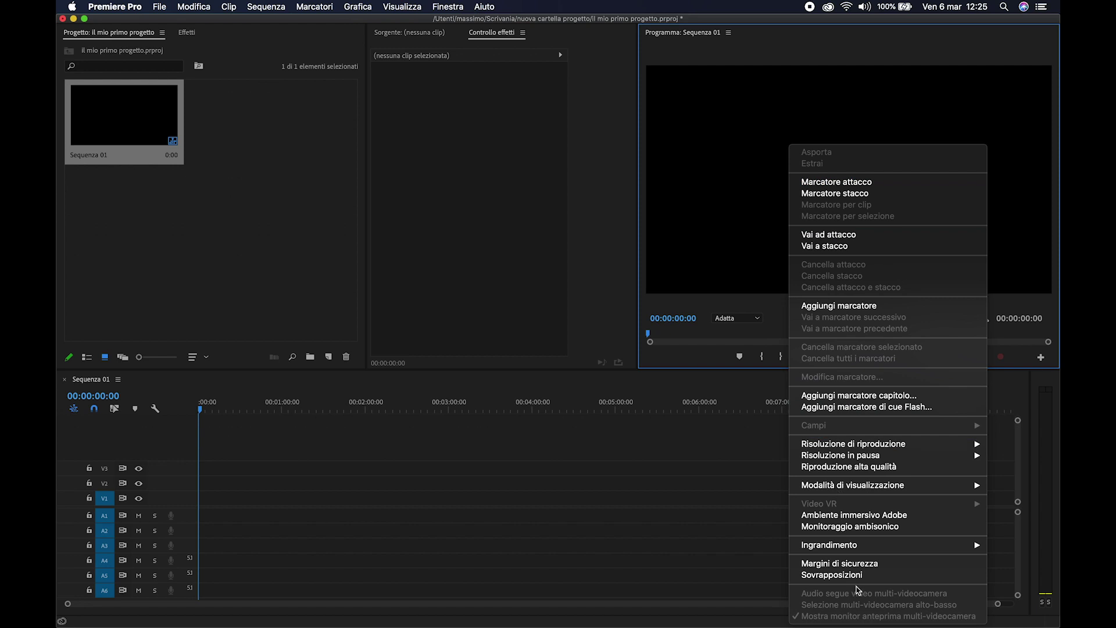
click(859, 564)
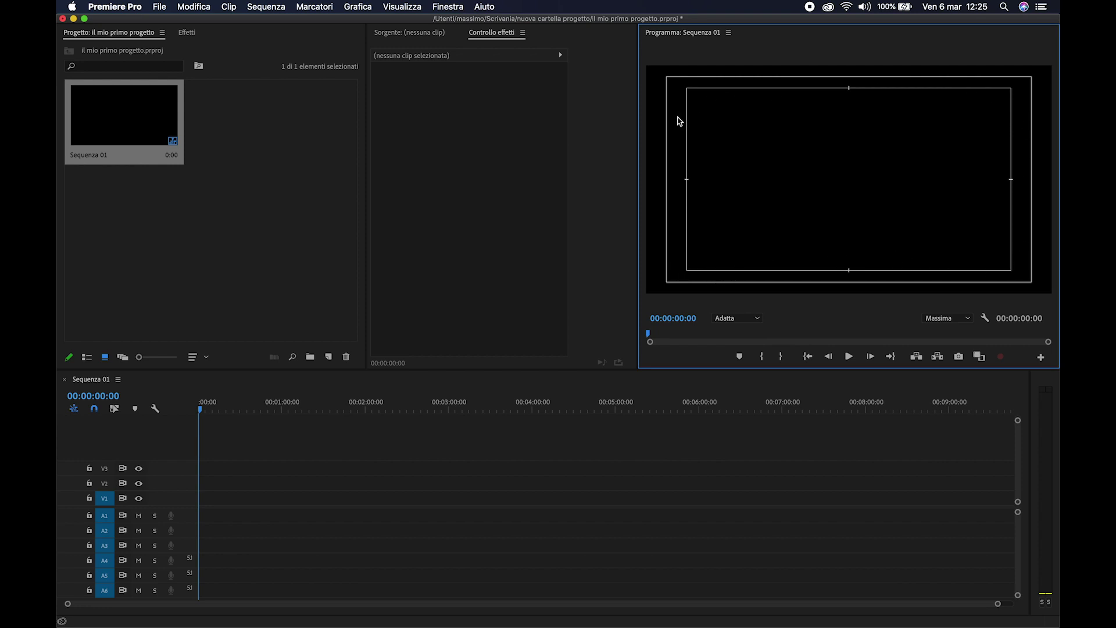
click(448, 453)
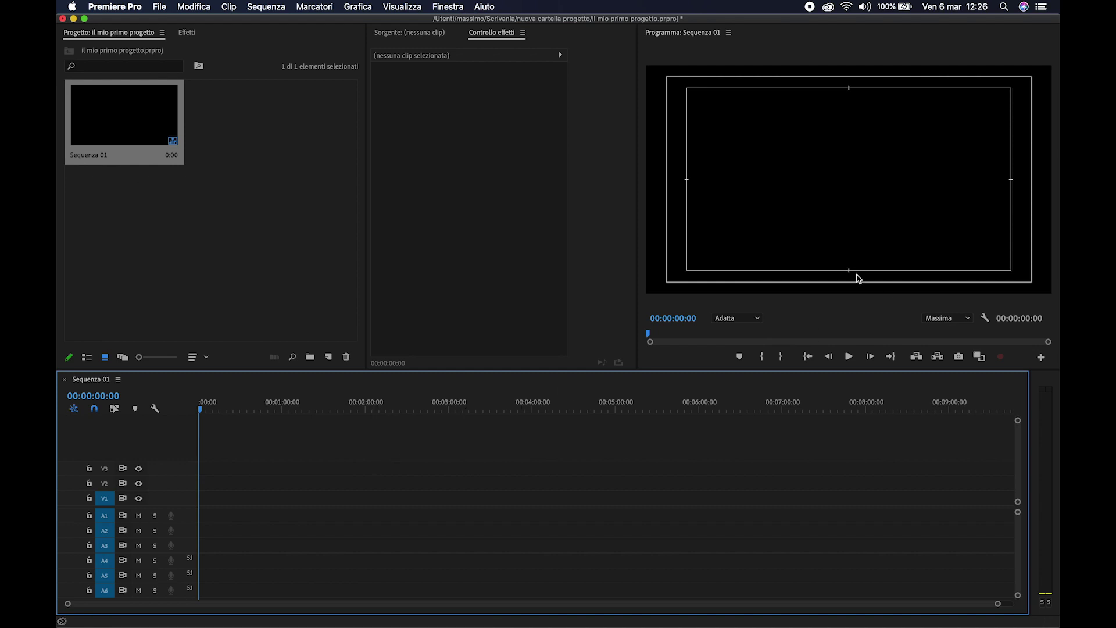
right_click(809, 164)
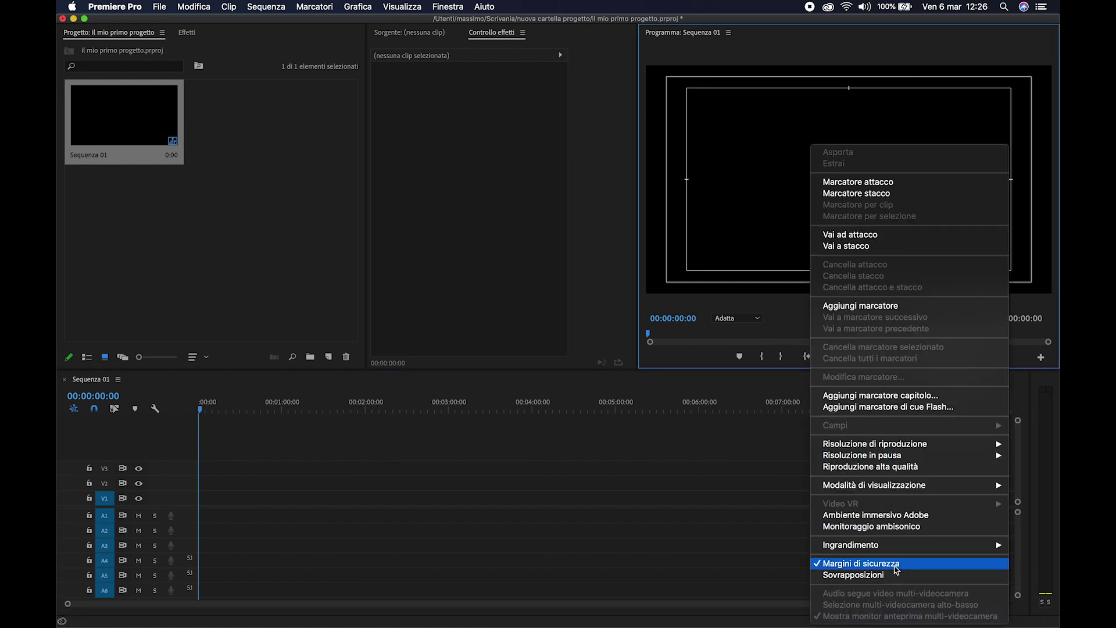
click(895, 567)
click(224, 263)
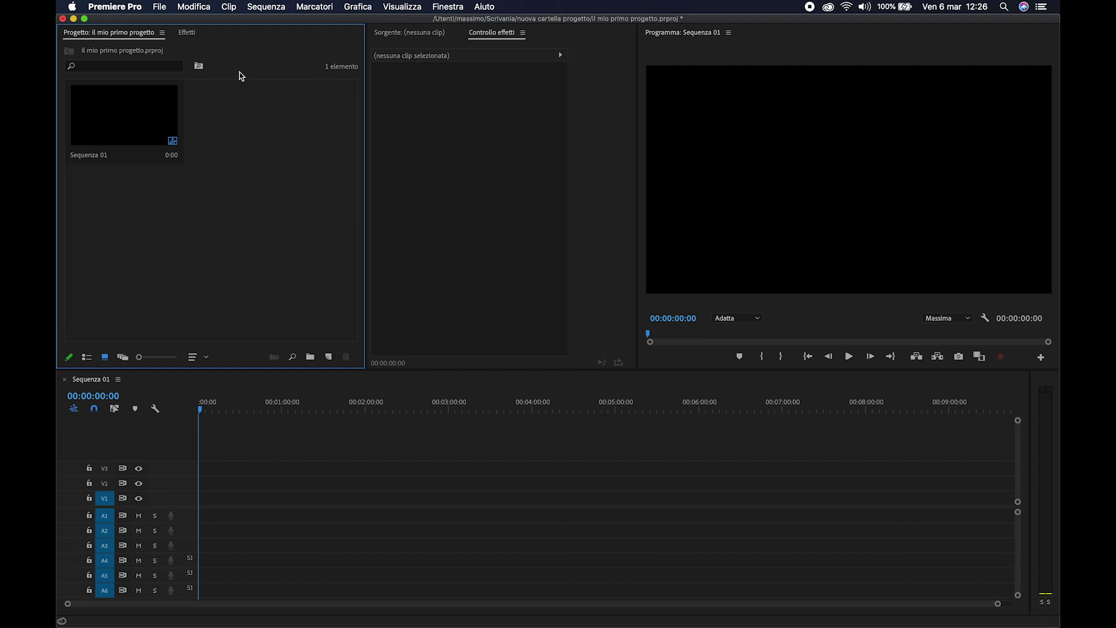
- Save the project with File > Salva and minimize Premiere to reach the project folder
click(161, 9)
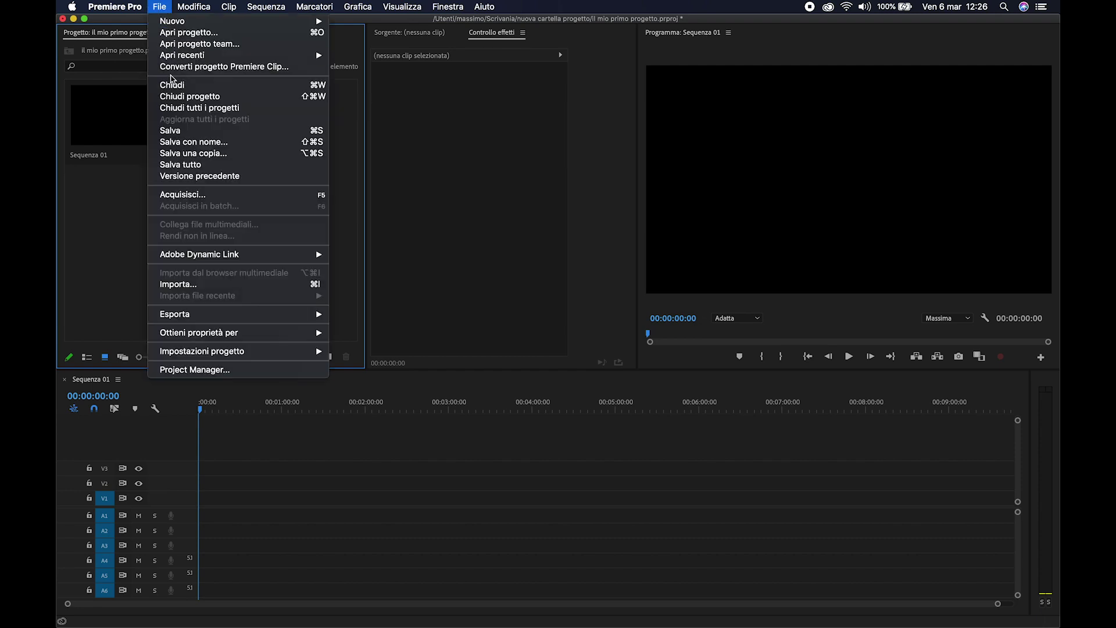
click(175, 130)
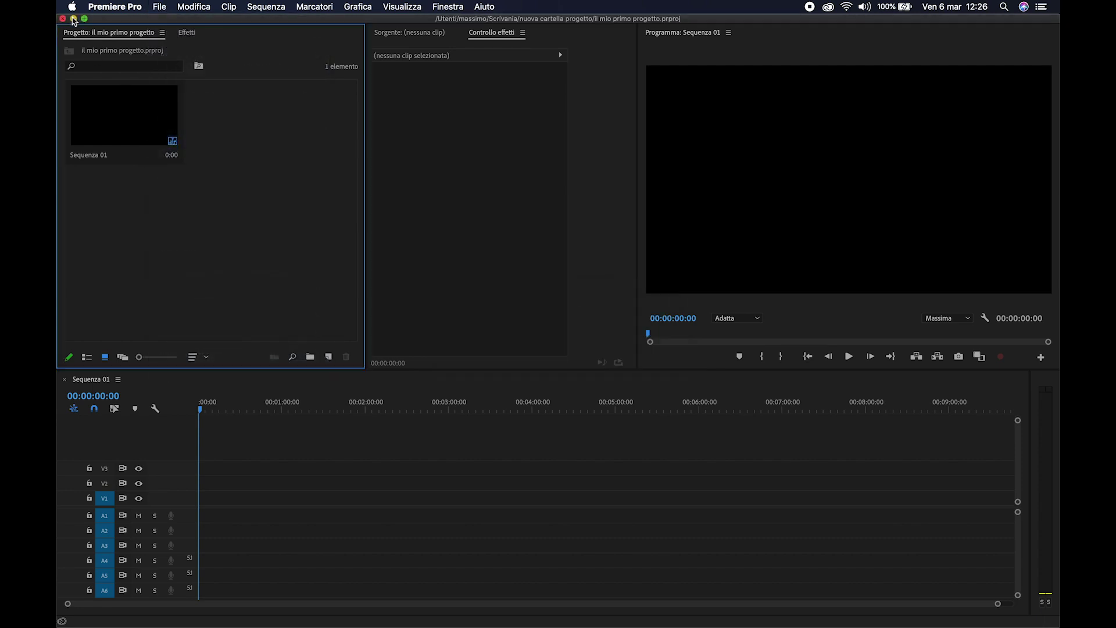
click(73, 18)
click(401, 302)
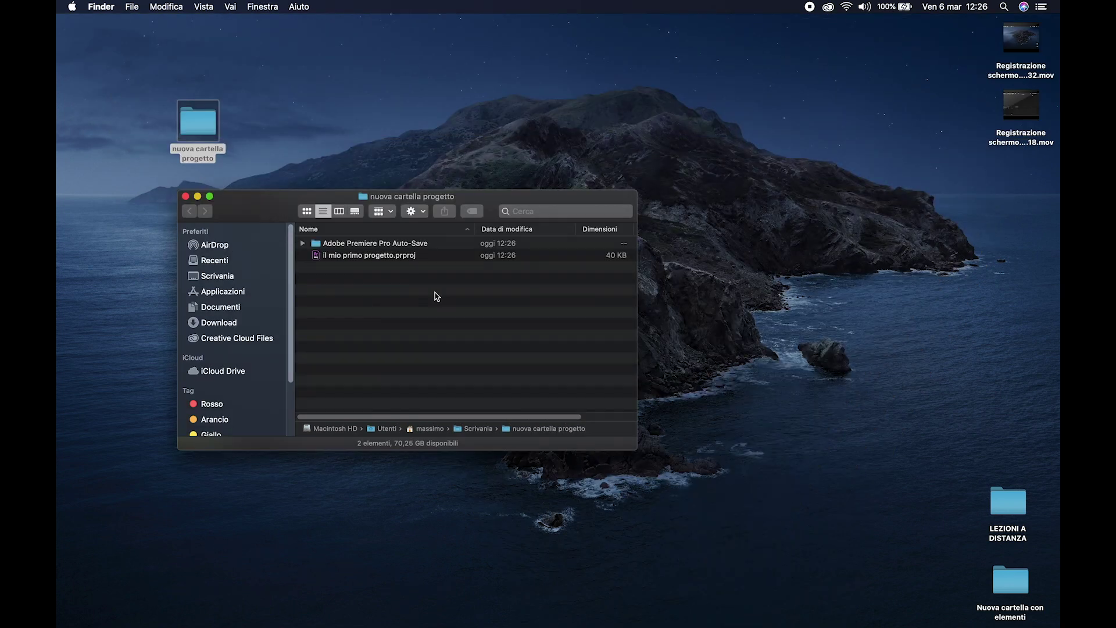
- Copy intro1.mov from LEZIONI A DISTANZA > registrazione lezione 1 into nuova cartella progetto
click(1010, 504)
double_click(1010, 503)
double_click(486, 217)
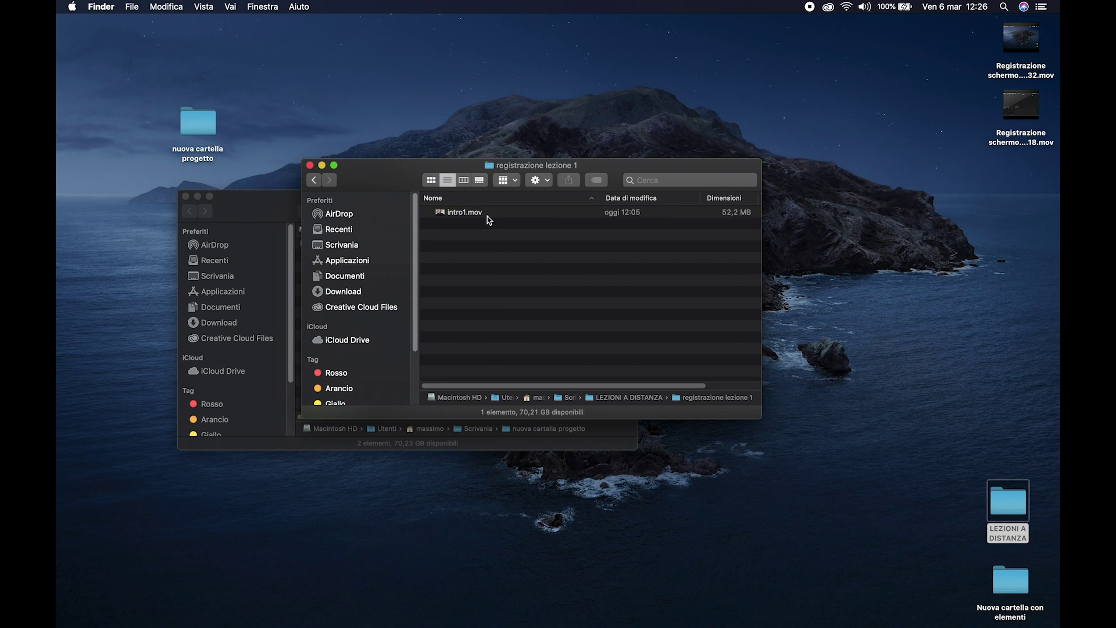
click(468, 216)
key(super+c)
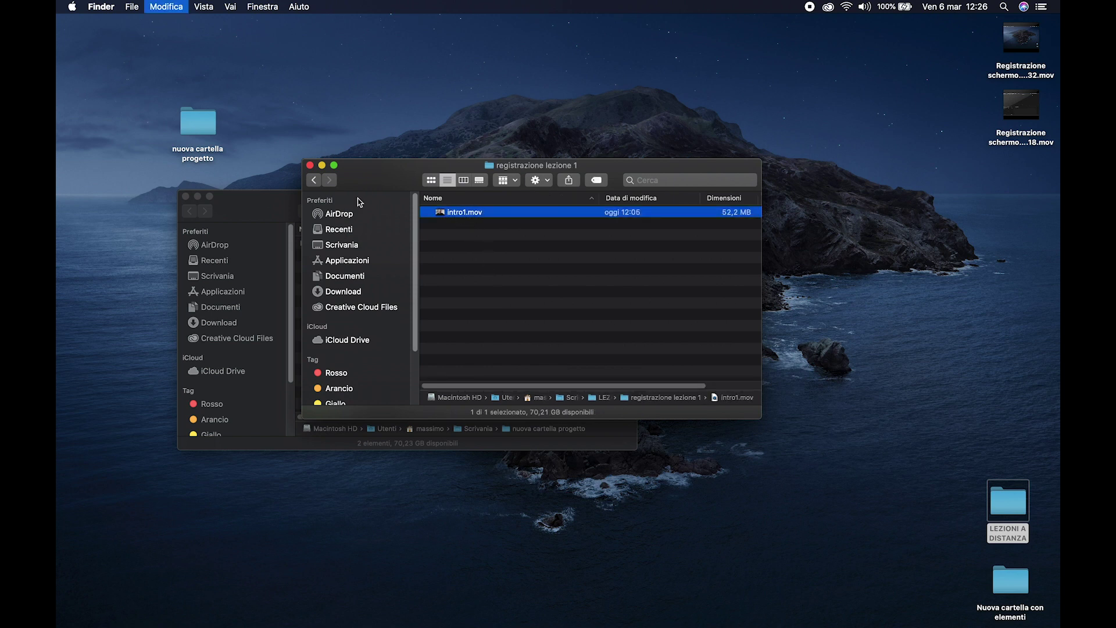
click(310, 169)
double_click(206, 128)
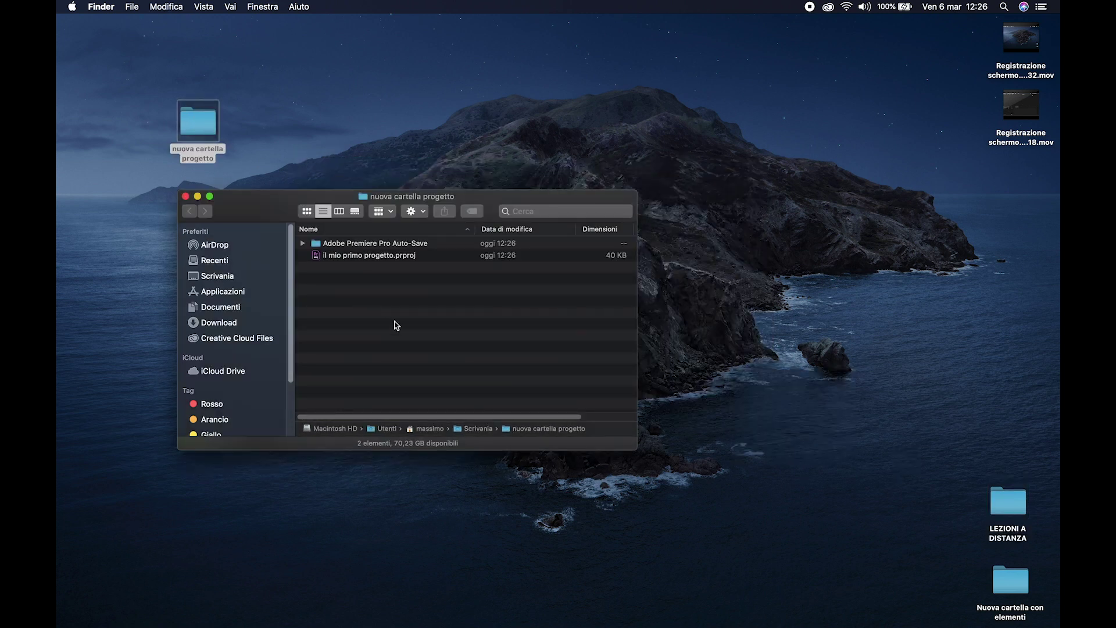
key(super+v)
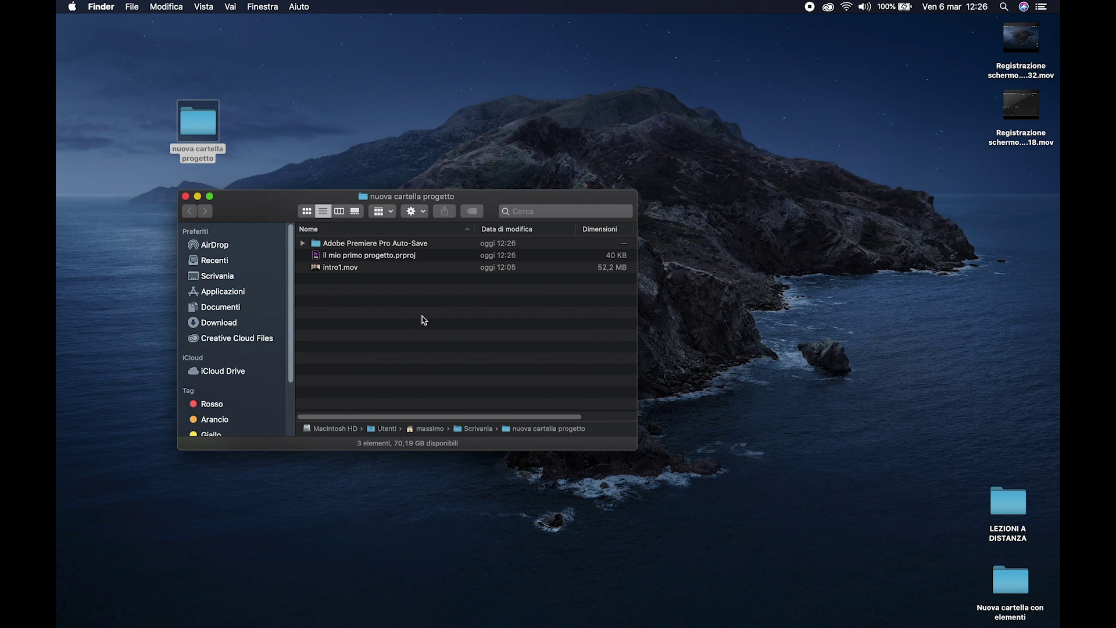
- Restore Premiere Pro and try the project bin and File menu import routes, cancelling the dialog
mouse_move(692, 625)
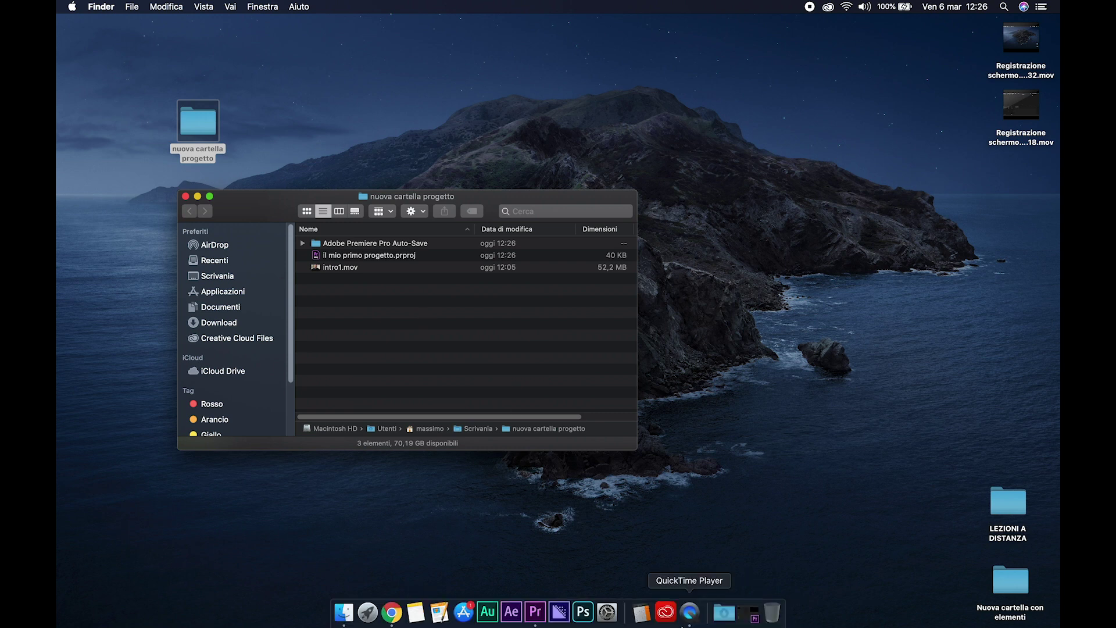
click(751, 615)
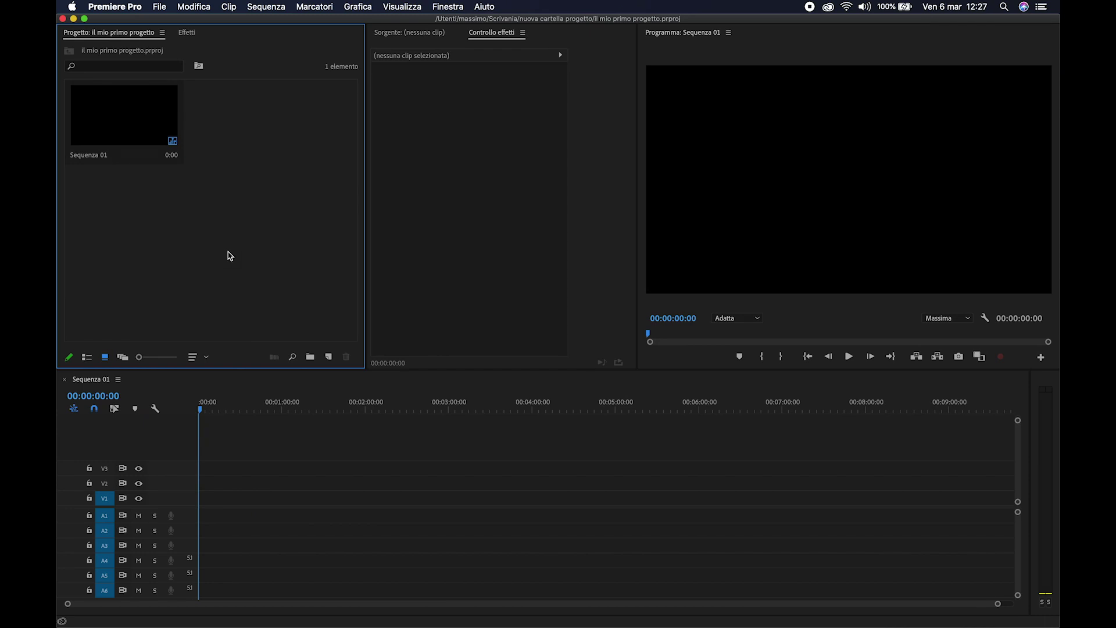
right_click(229, 255)
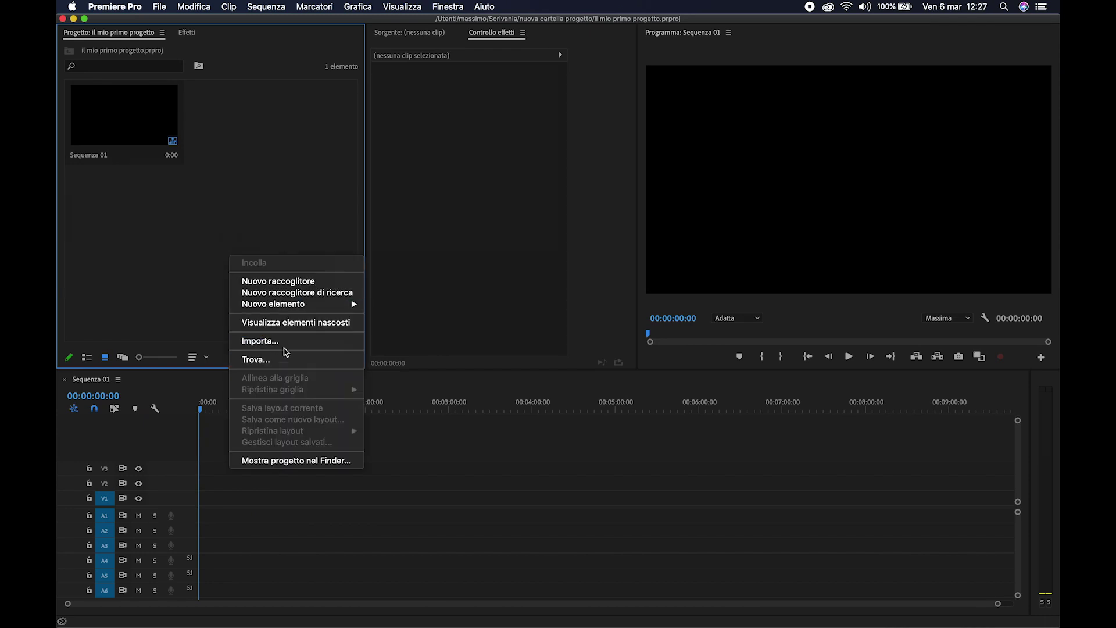
click(167, 8)
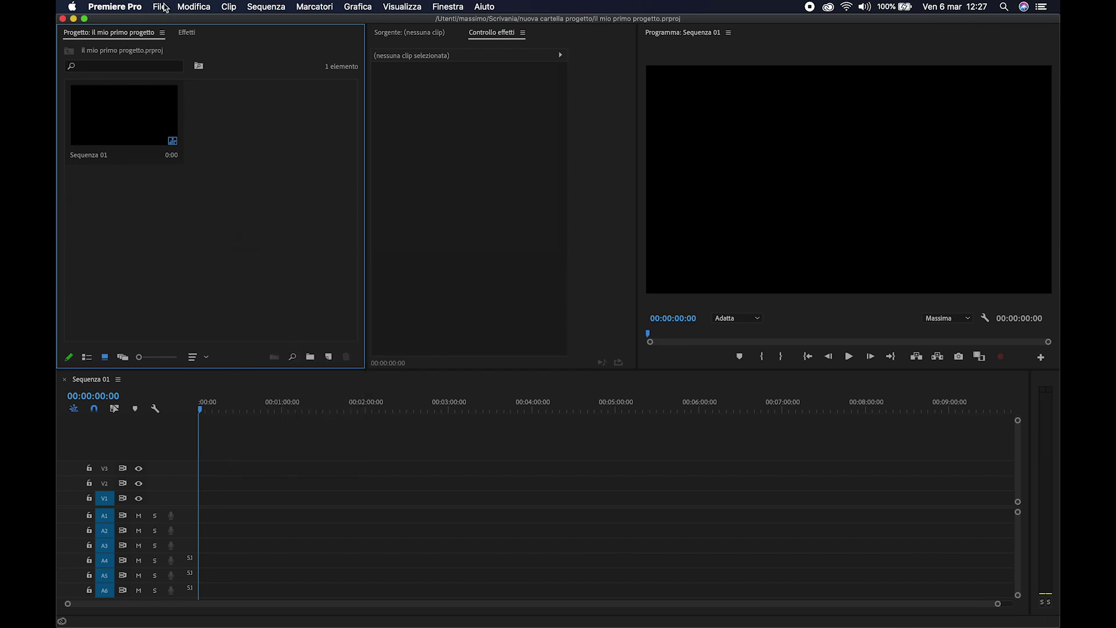
click(161, 7)
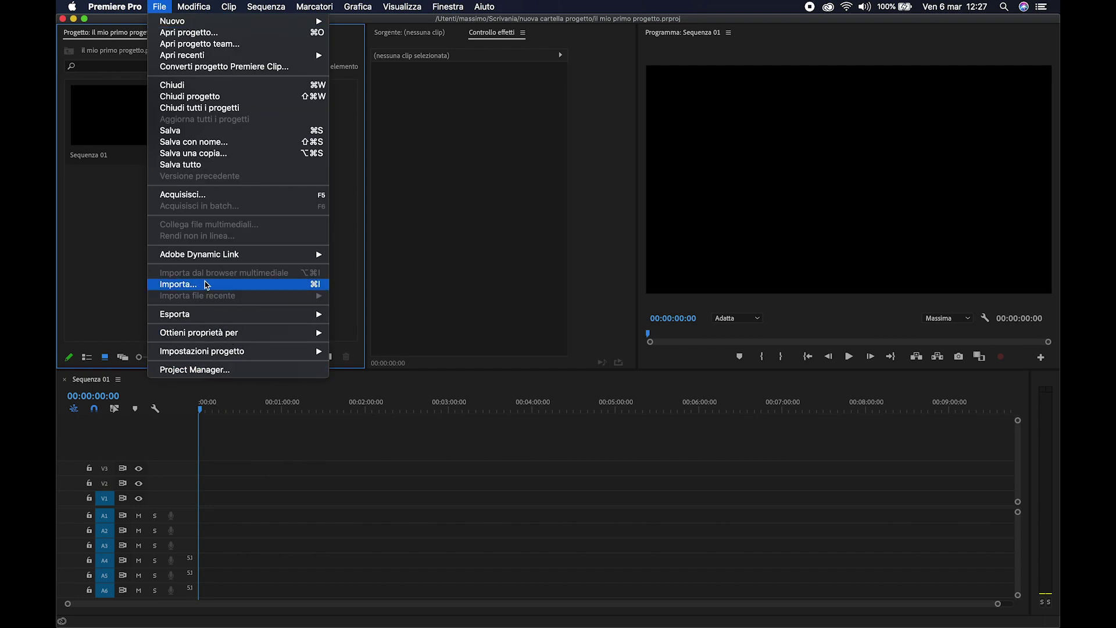
click(119, 262)
double_click(249, 285)
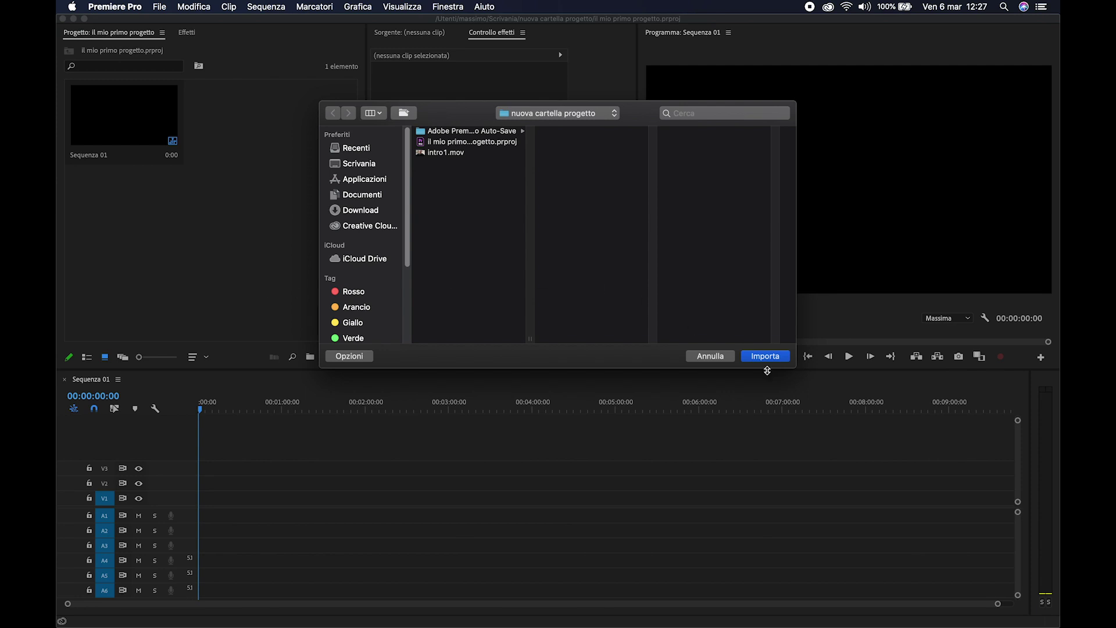
click(715, 356)
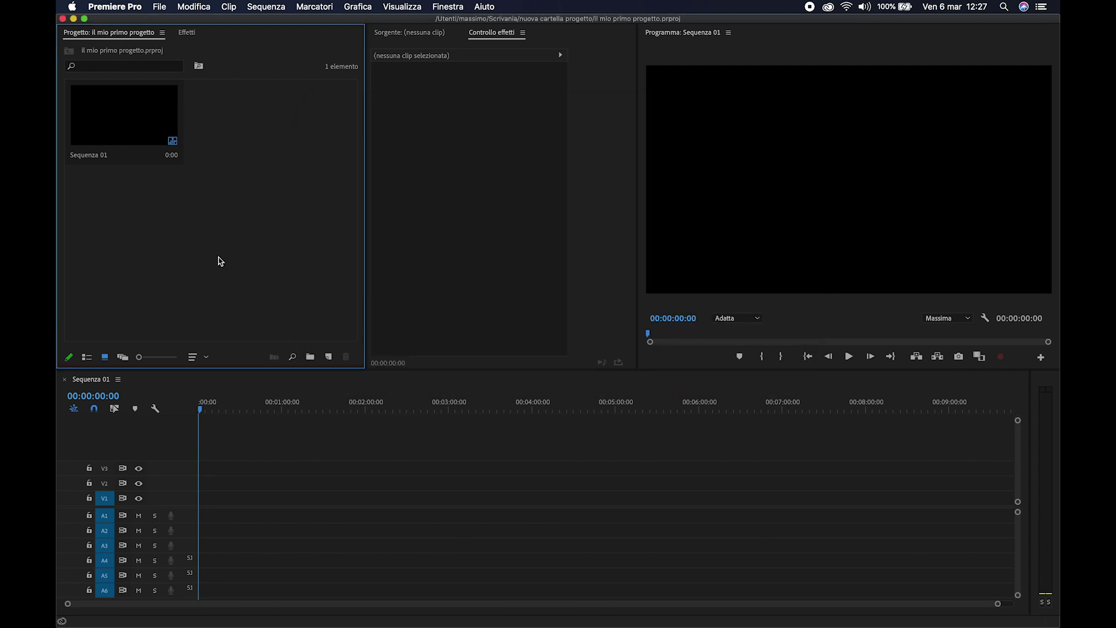
- Import intro1.mov from nuova cartella progetto into the project bin via Importa…
right_click(220, 261)
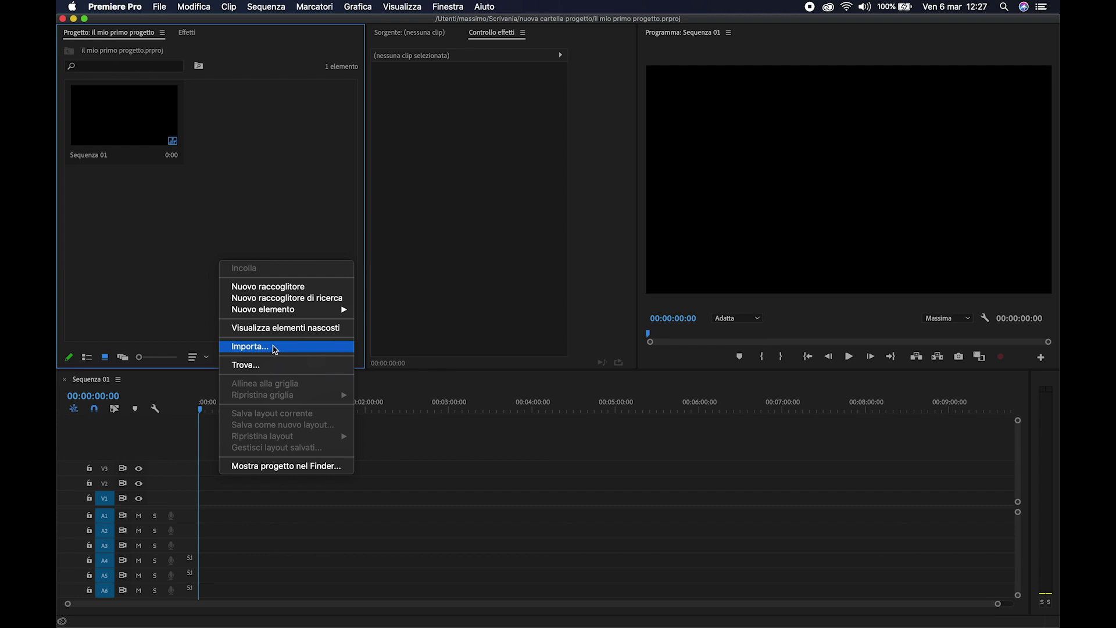
click(274, 348)
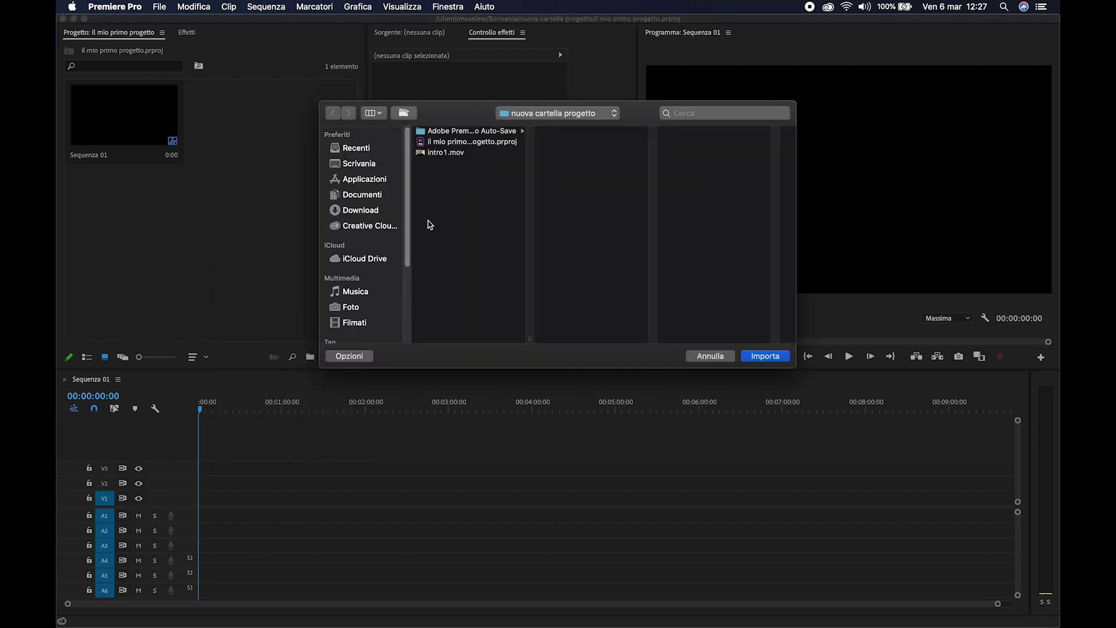
click(448, 153)
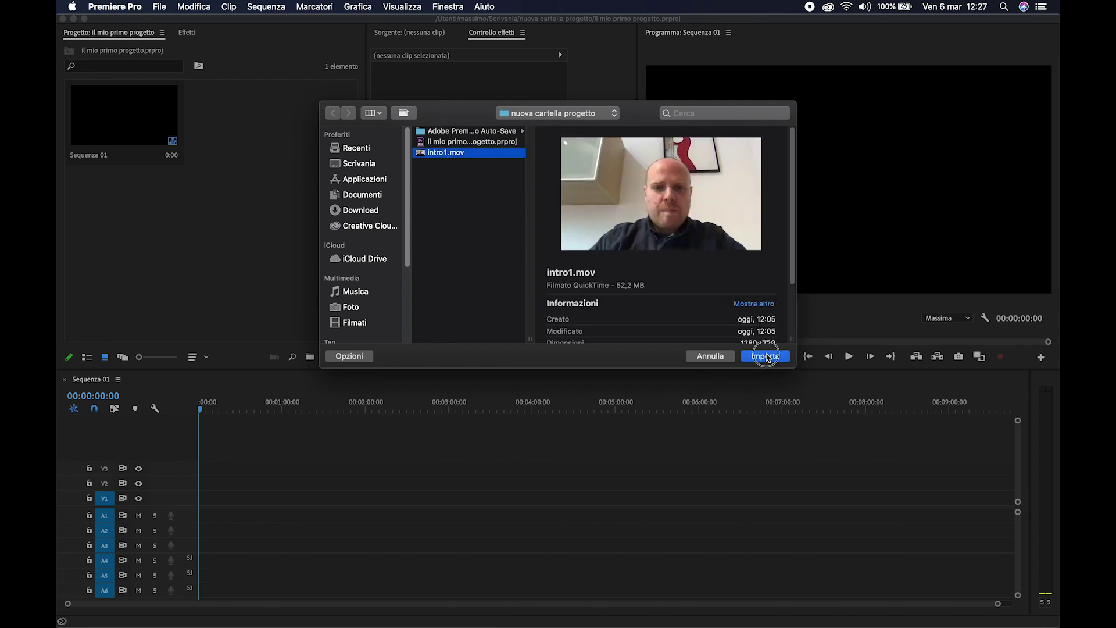
click(765, 356)
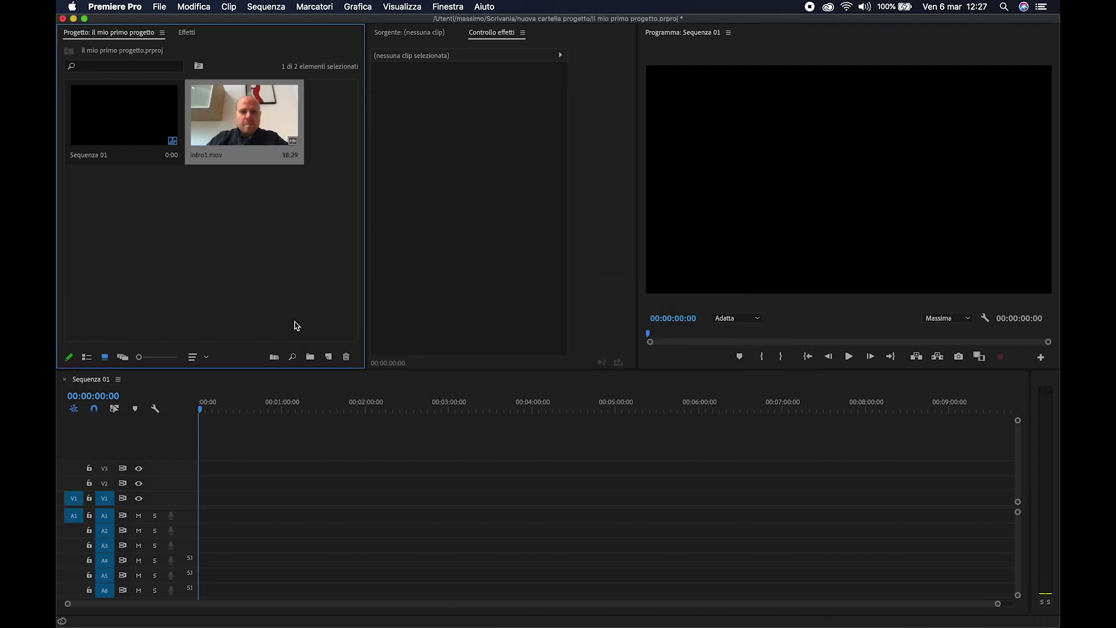
click(294, 325)
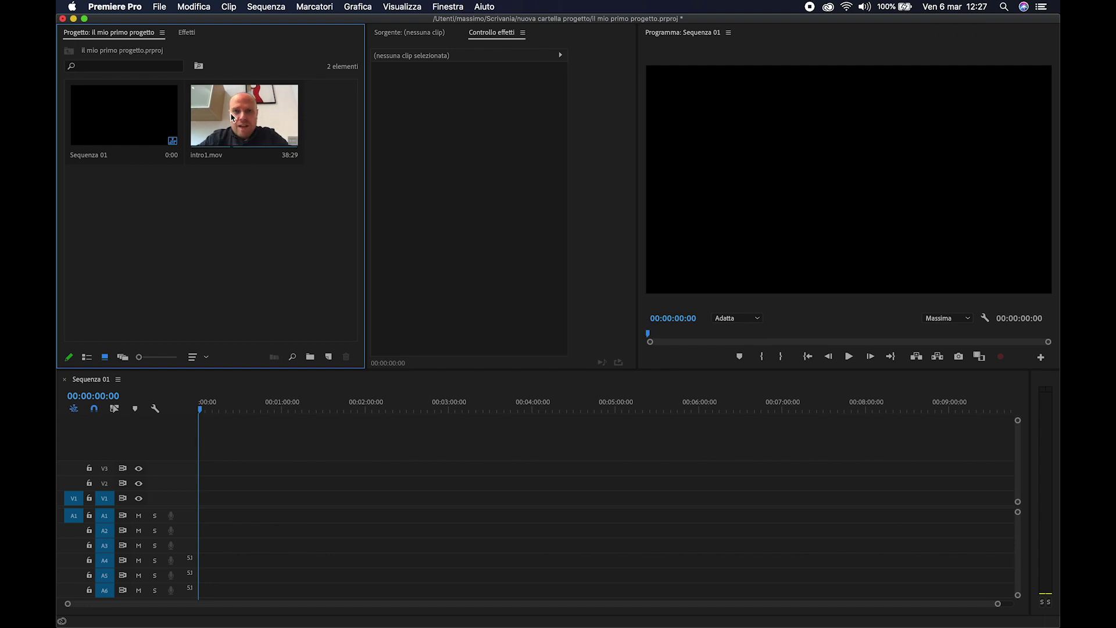
- Drop intro1.mov at the start of V1/A1, choosing Mantieni le impostazioni esistenti
drag(231, 118, 186, 503)
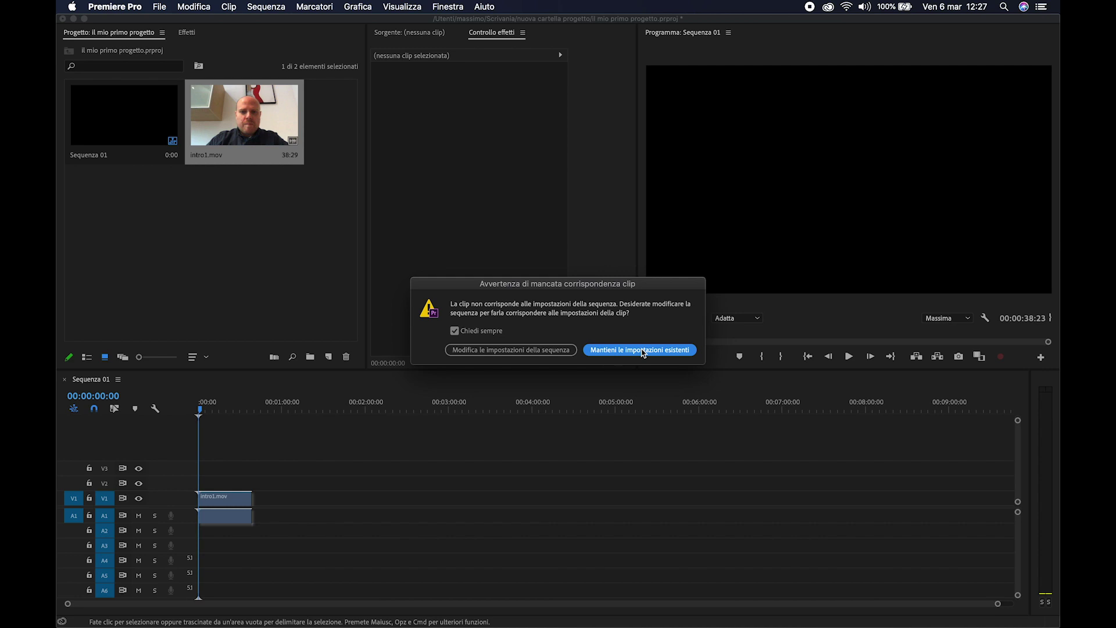
click(644, 350)
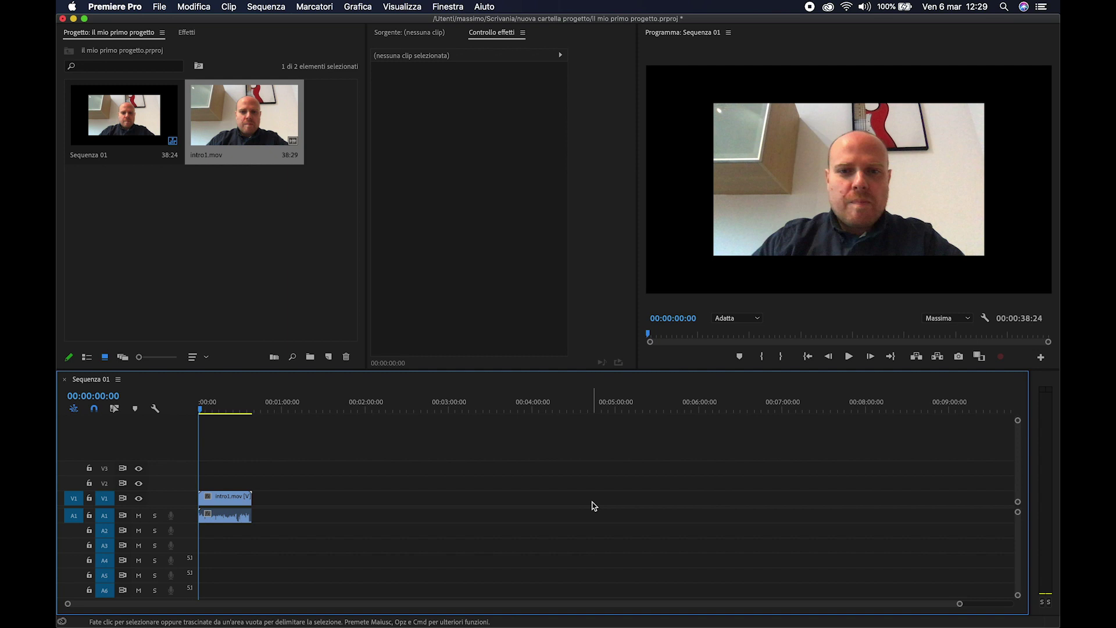
- Move the playhead to 00:00:06:22 in intro1.mov
drag(199, 409, 208, 408)
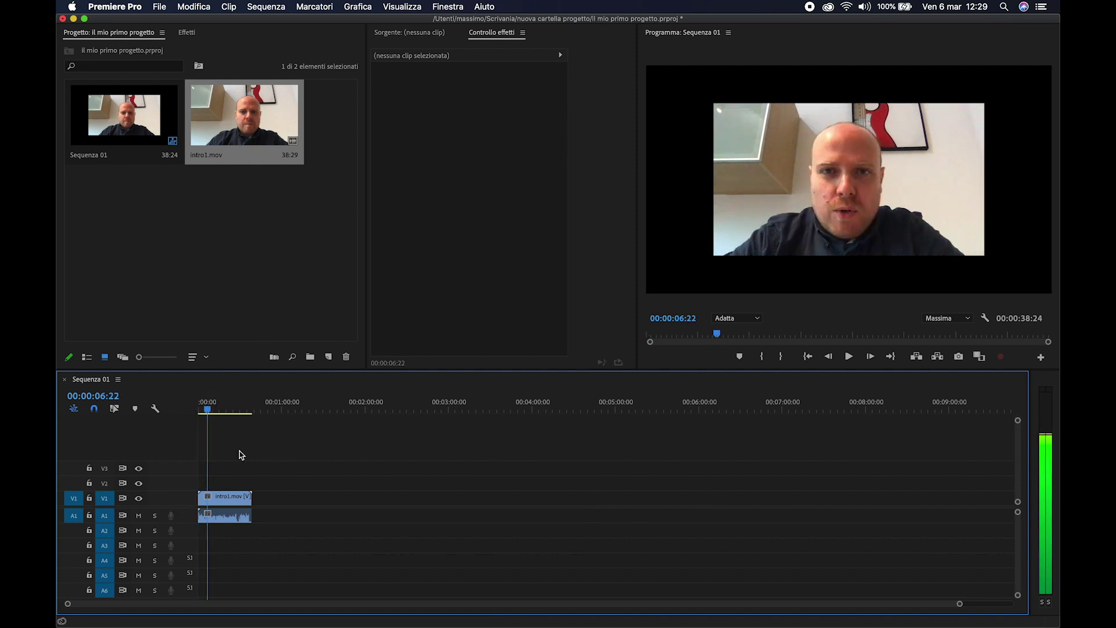
drag(256, 460, 217, 533)
key(BackSpace)
click(236, 269)
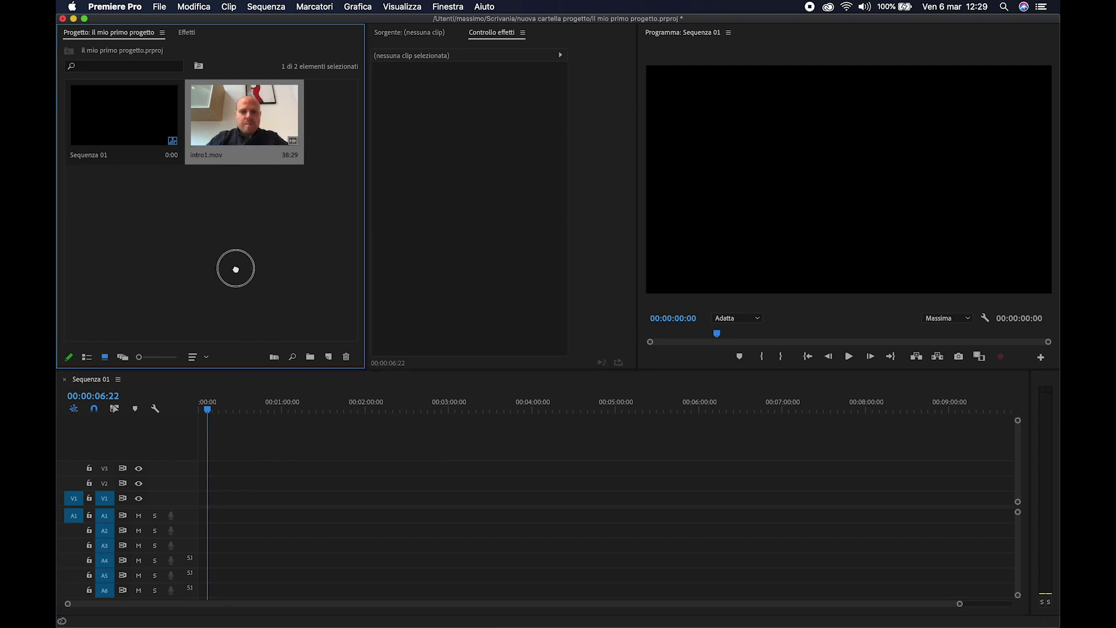
drag(235, 268, 200, 495)
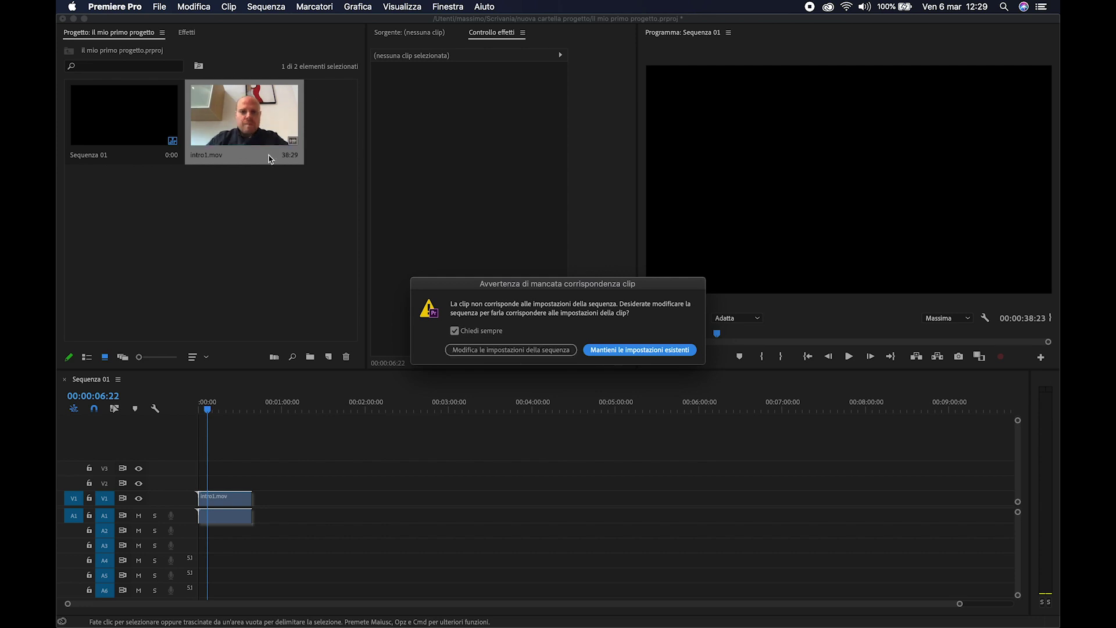
mouse_move(270, 160)
click(673, 351)
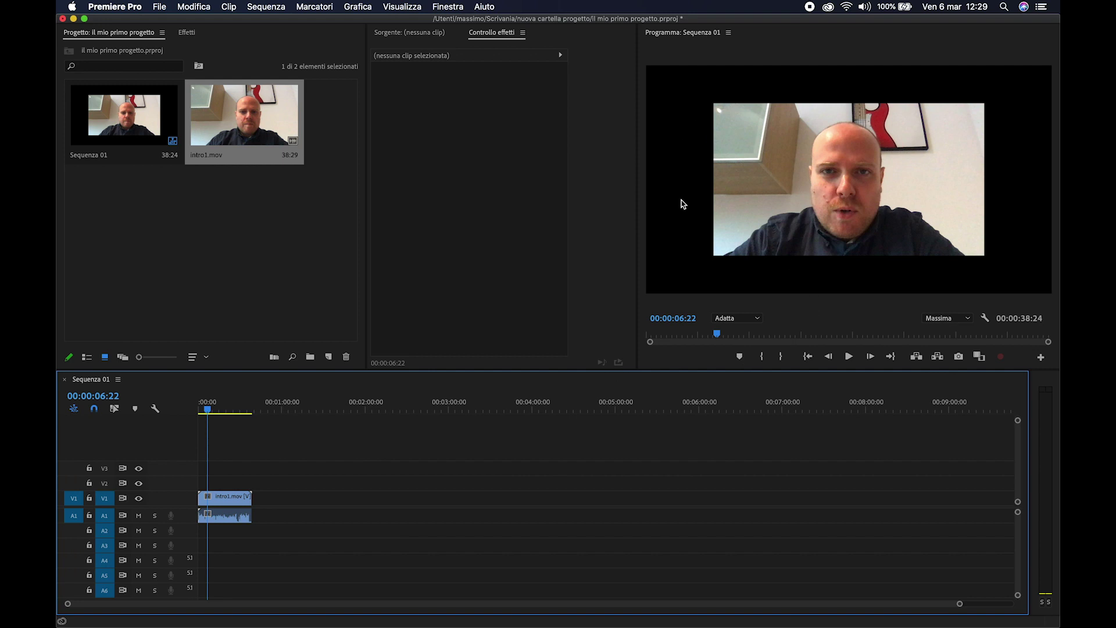
click(213, 407)
drag(213, 407, 209, 407)
click(242, 130)
right_click(242, 130)
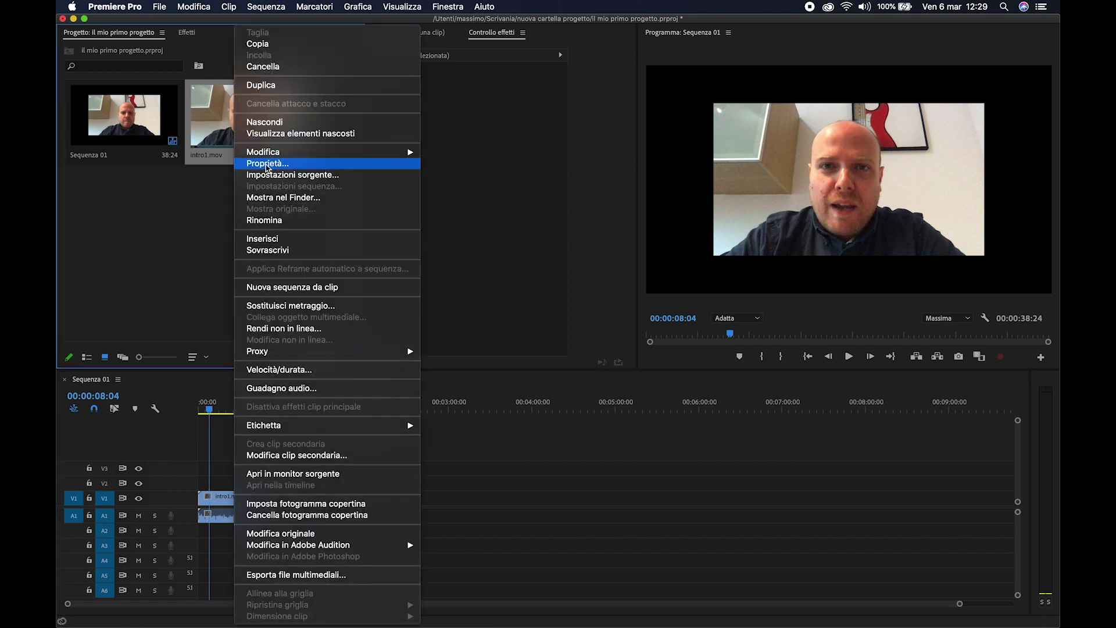
click(271, 165)
drag(199, 118, 231, 118)
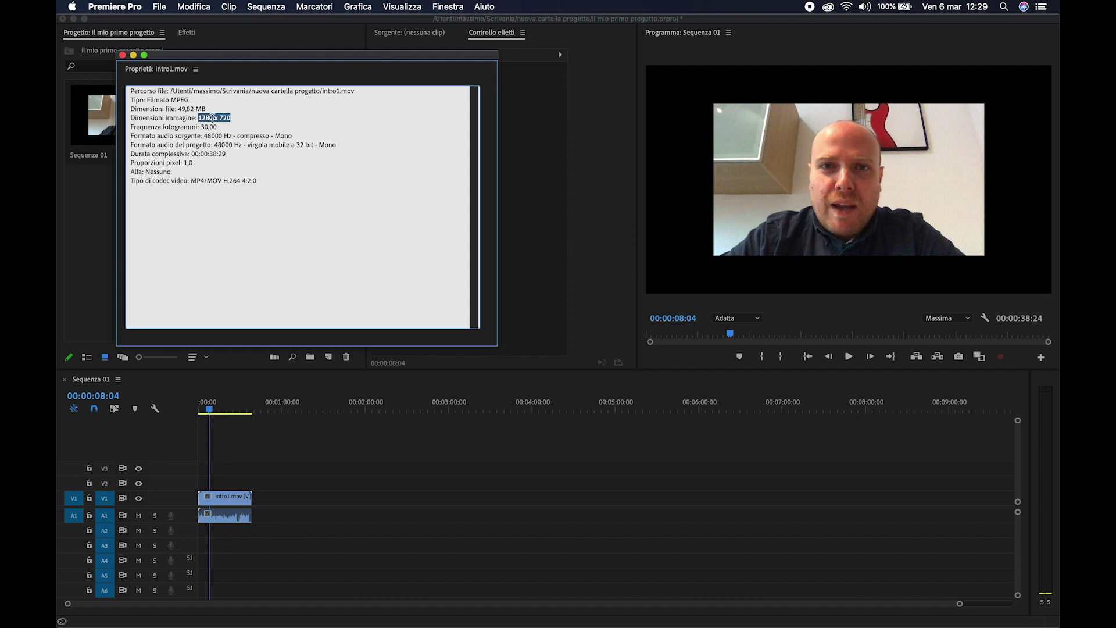
click(122, 54)
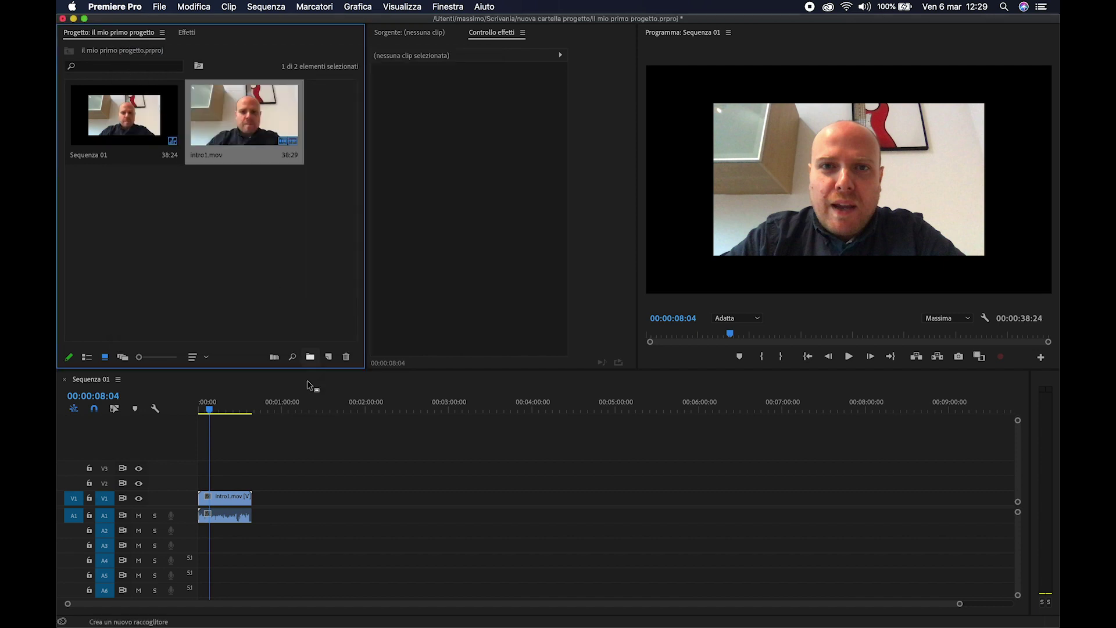
right_click(107, 143)
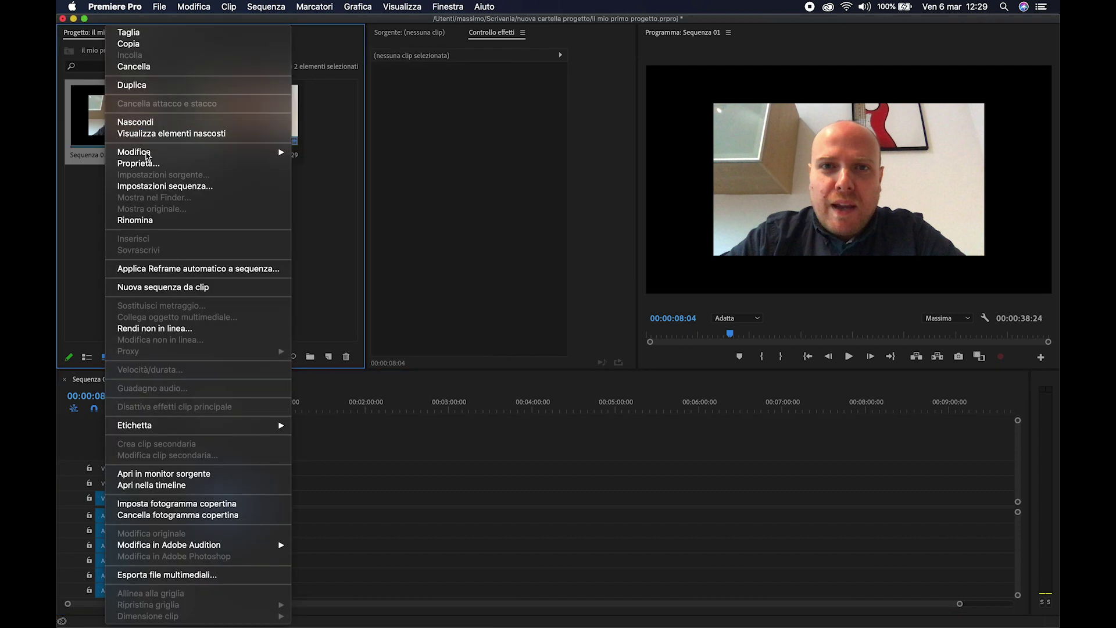
click(153, 165)
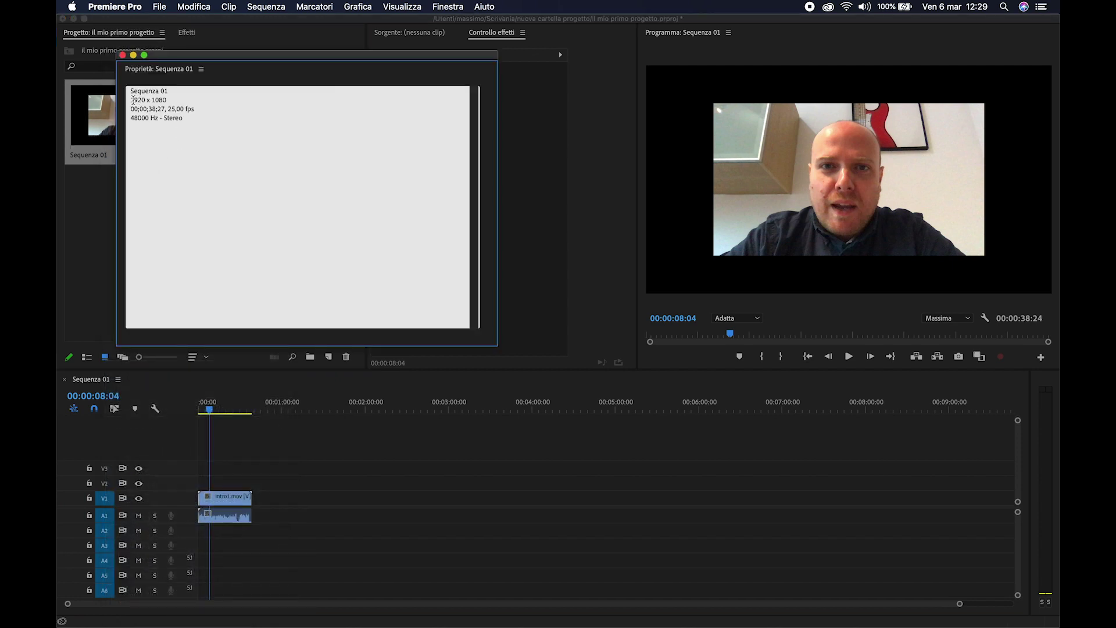
drag(133, 100, 179, 100)
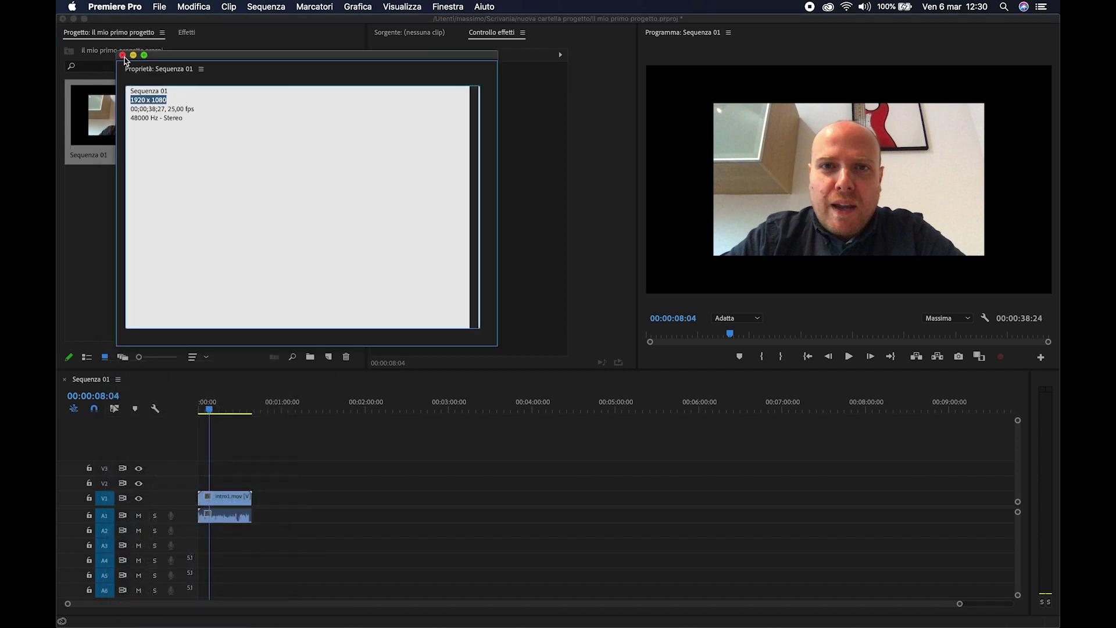
click(122, 55)
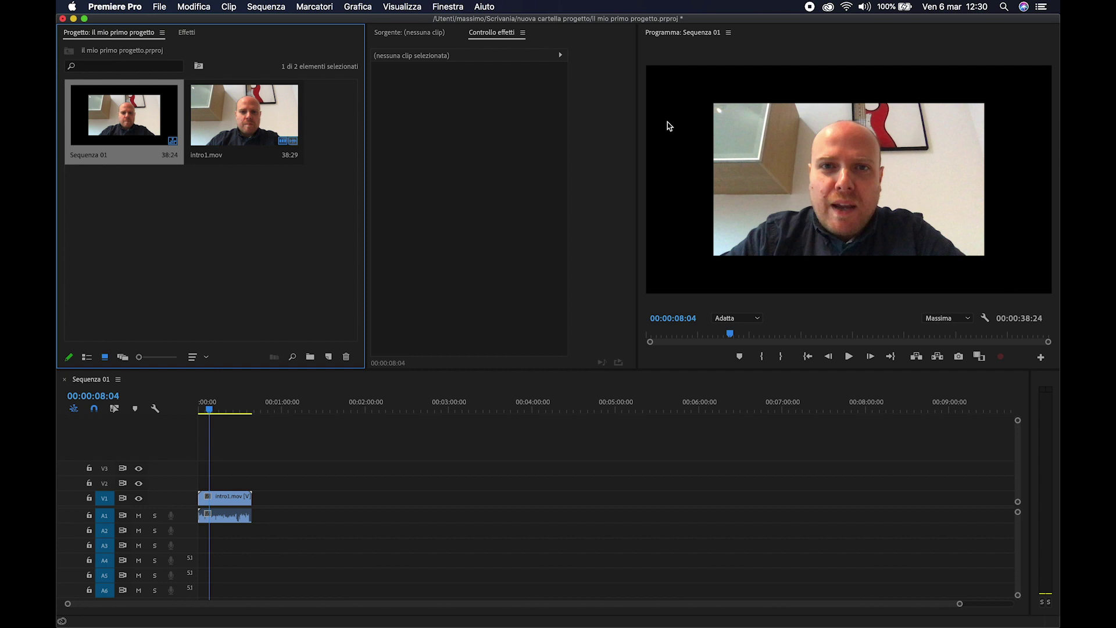
- Apply Imposta su dimensione fotogramma to intro1.mov so it fills the 1920 x 1080 frame
click(236, 498)
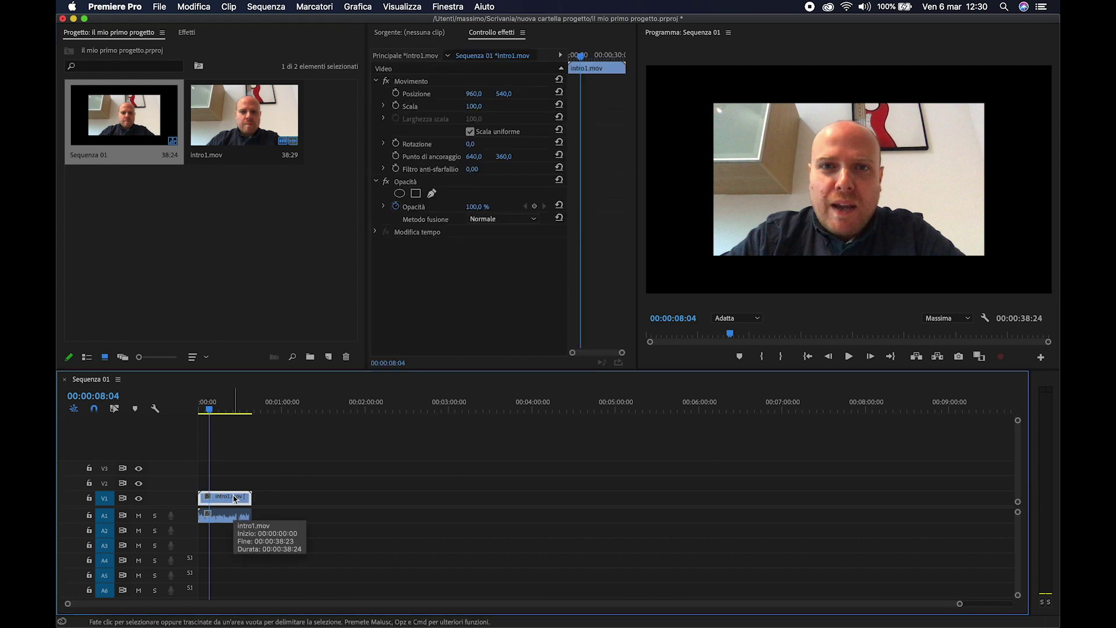
click(238, 474)
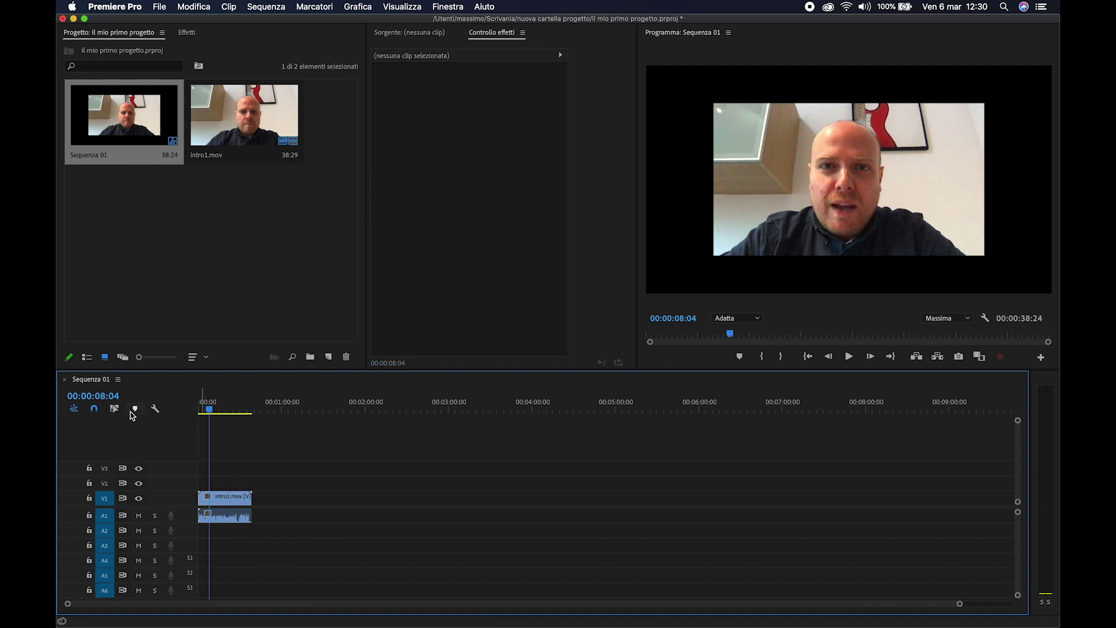
click(232, 500)
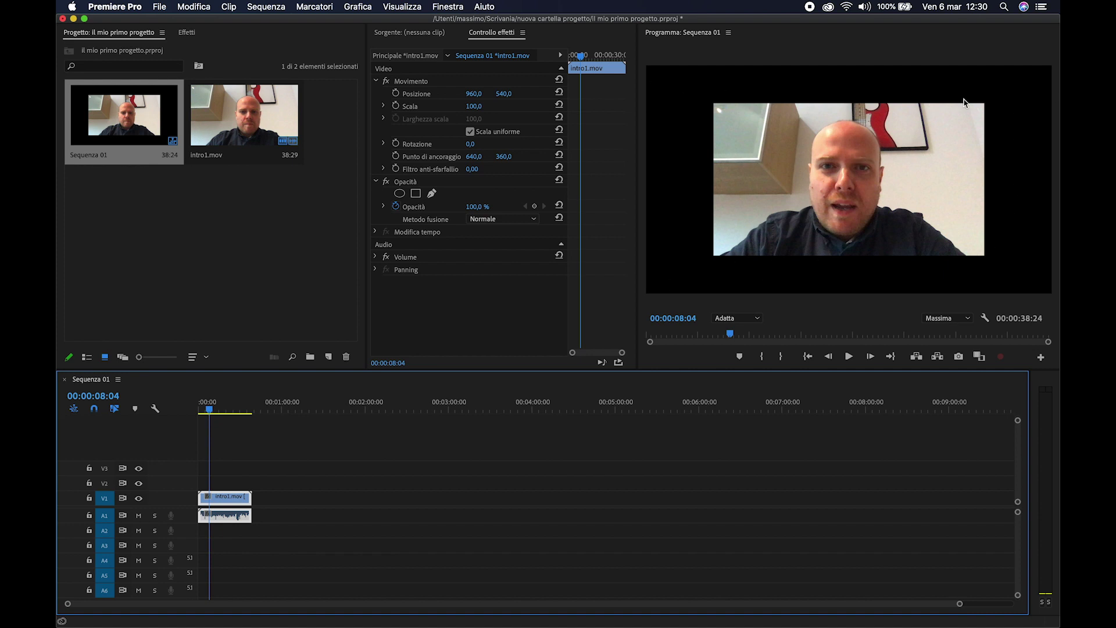
click(217, 409)
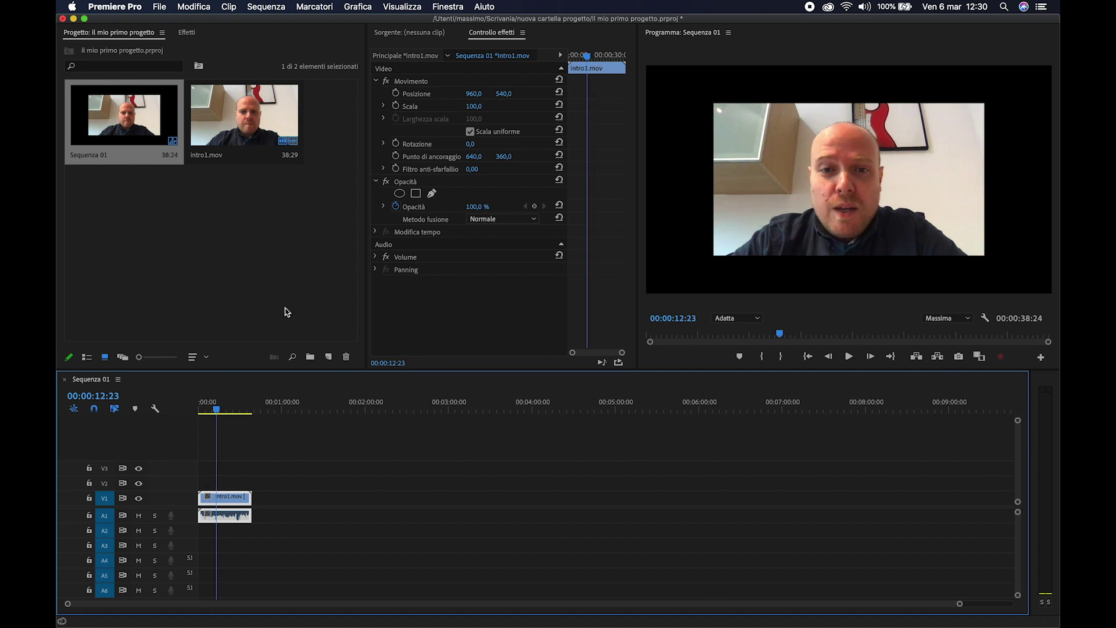
click(208, 409)
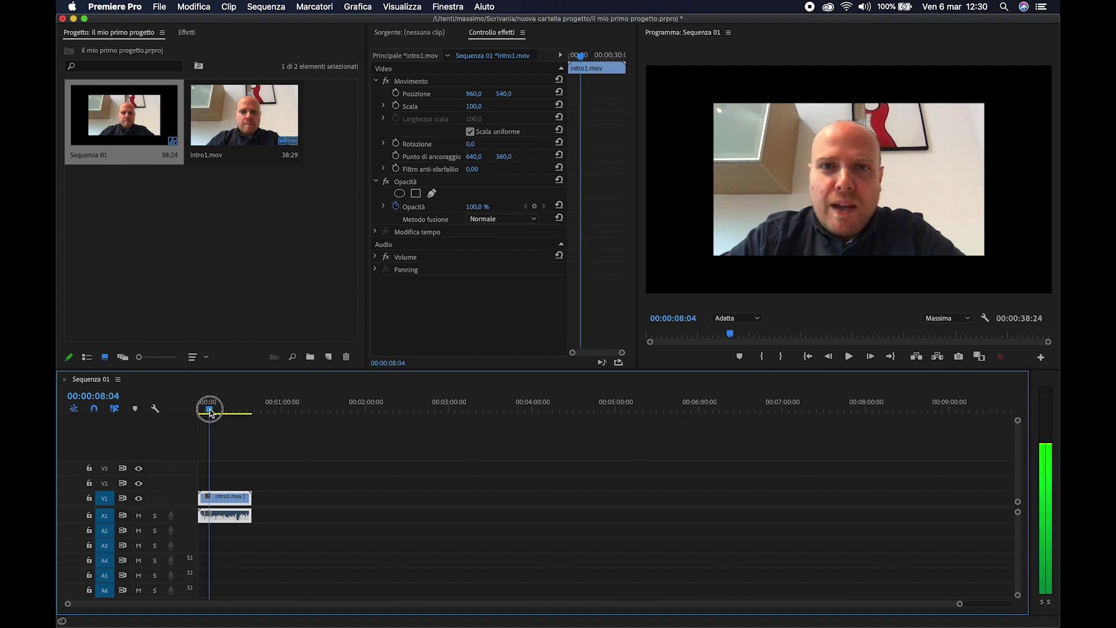
right_click(243, 500)
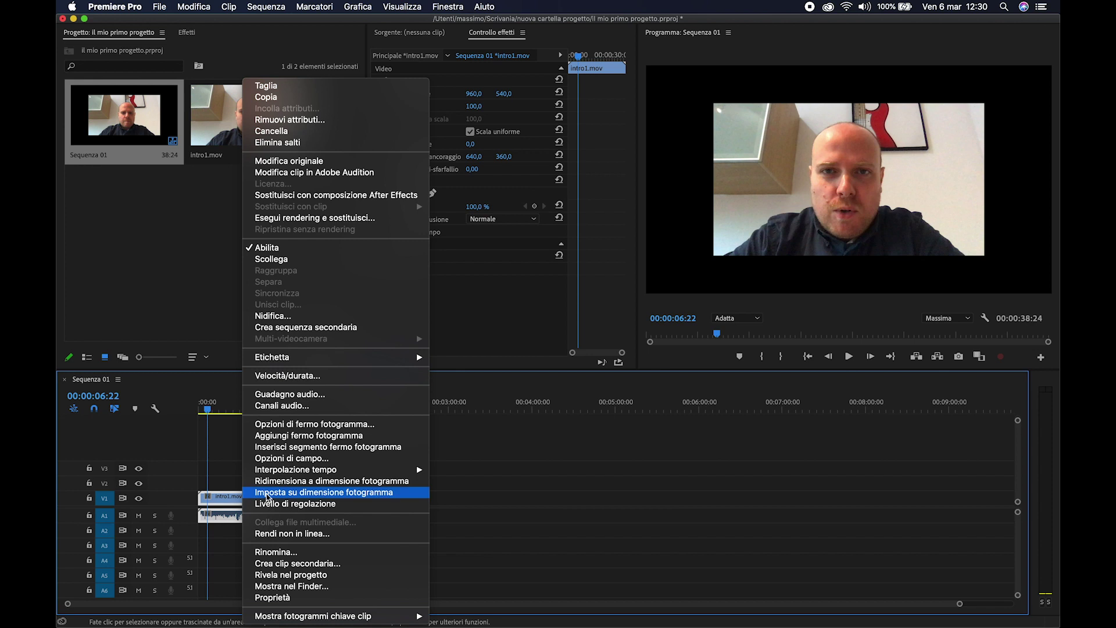
click(361, 483)
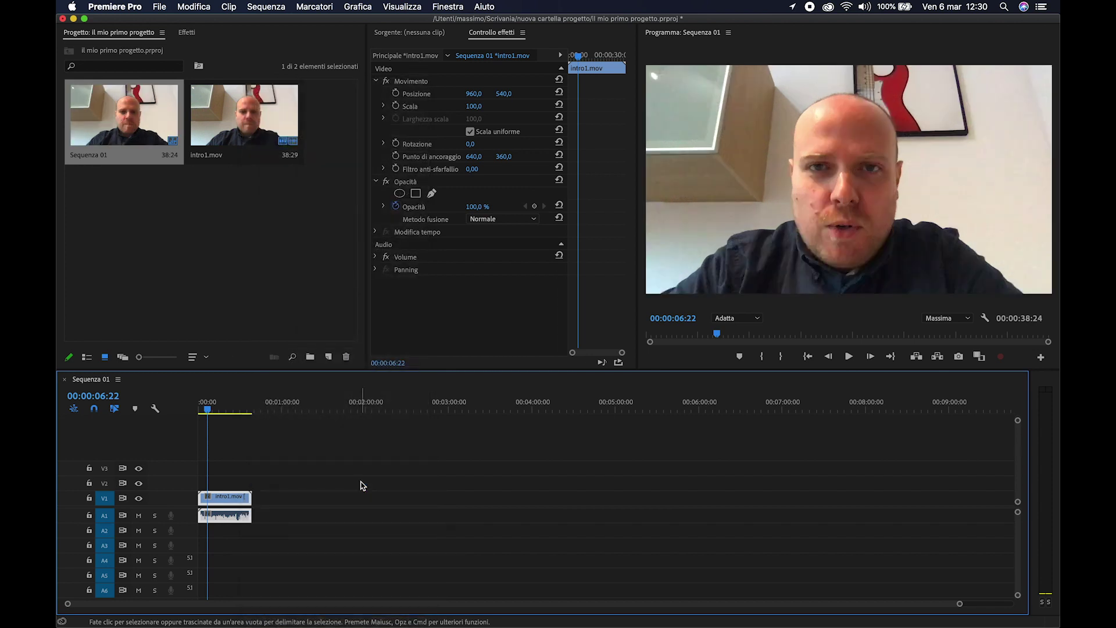
click(361, 486)
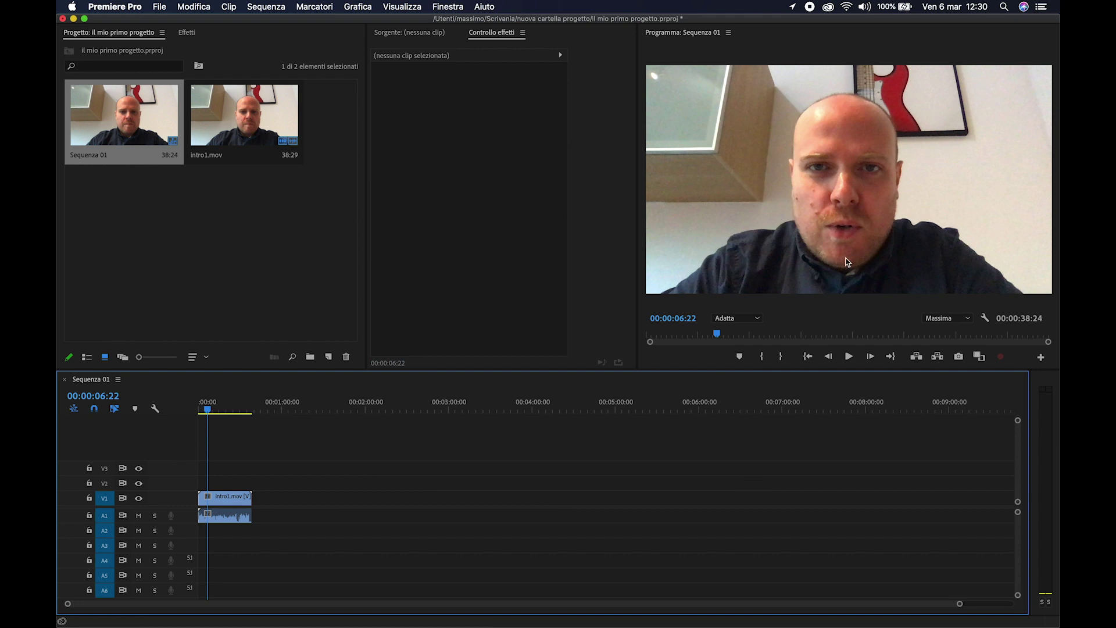
- Zoom the timeline to spread intro1.mov across it and park the playhead near 00:00:28:14
mouse_move(959, 603)
mouse_down()
mouse_move(839, 592)
mouse_move(585, 599)
mouse_move(605, 602)
mouse_up()
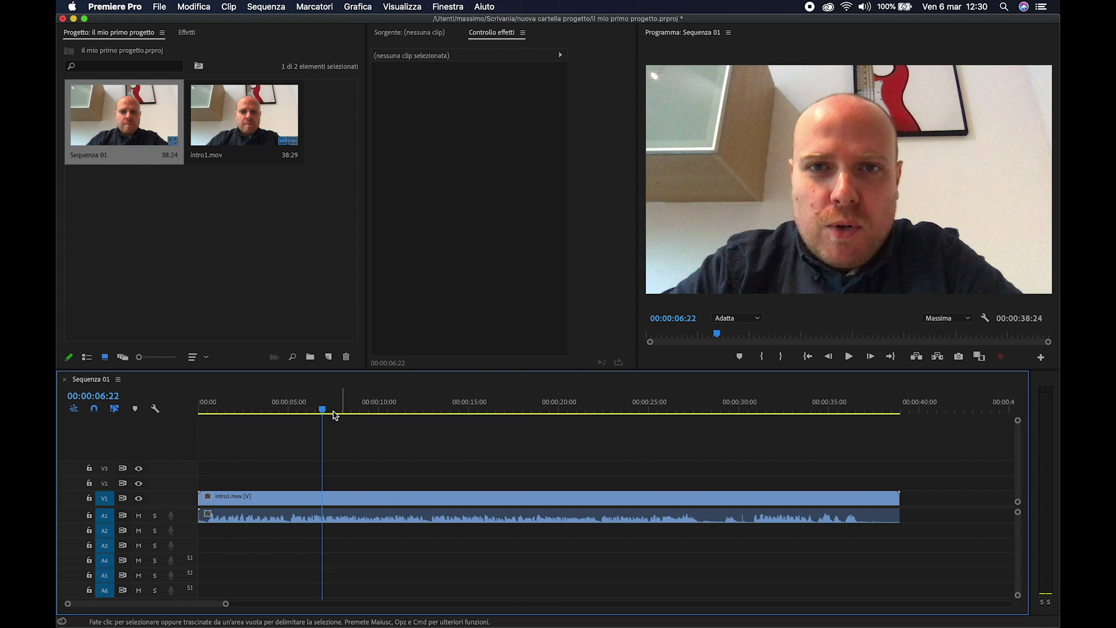
drag(323, 412, 715, 450)
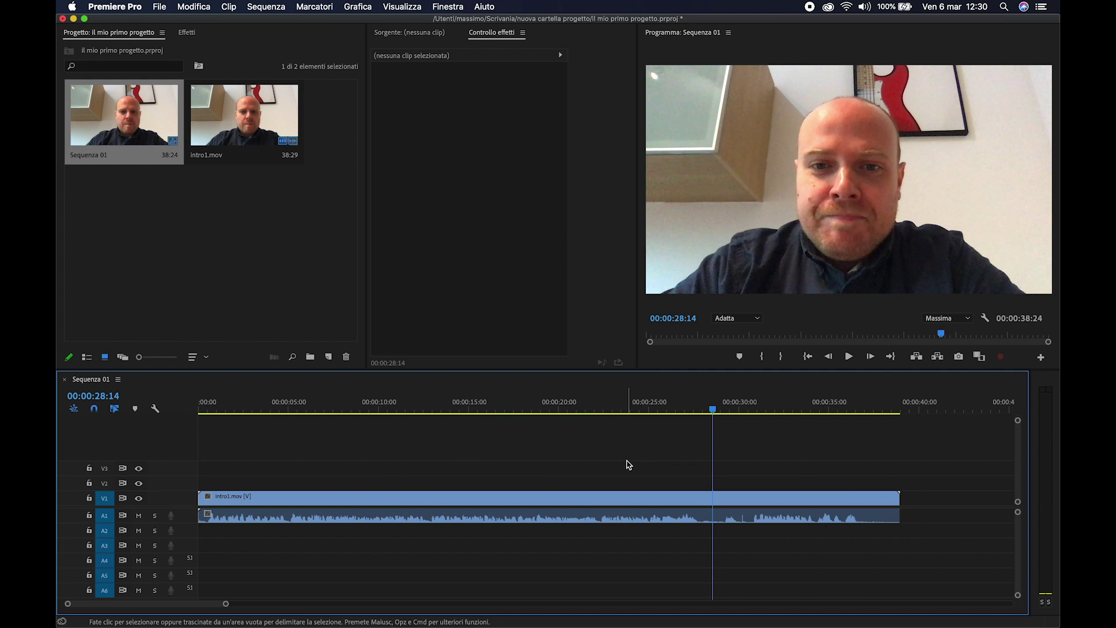
- Razor-cut intro1.mov at about 4.5, 12.5, 21 and 27 seconds
key(c)
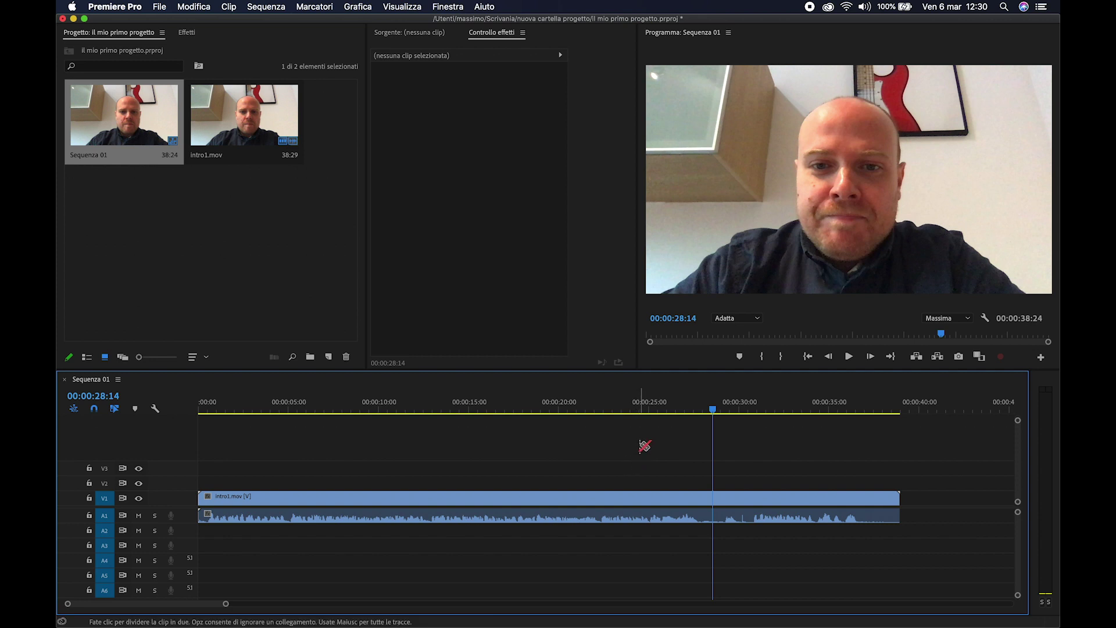
click(688, 497)
click(575, 497)
click(424, 498)
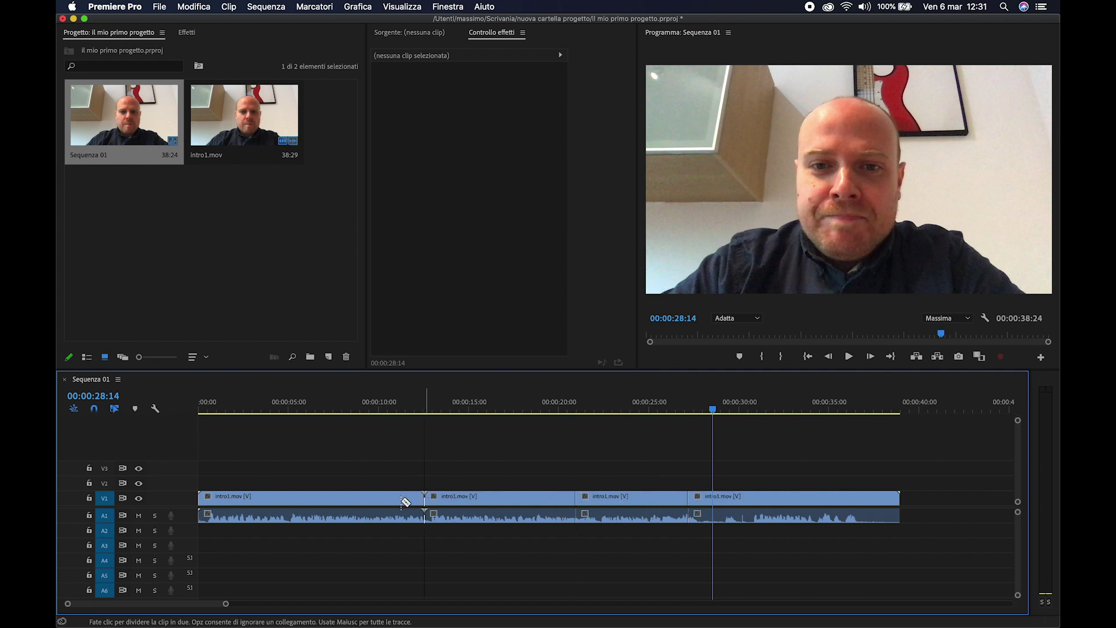
click(283, 498)
key(v)
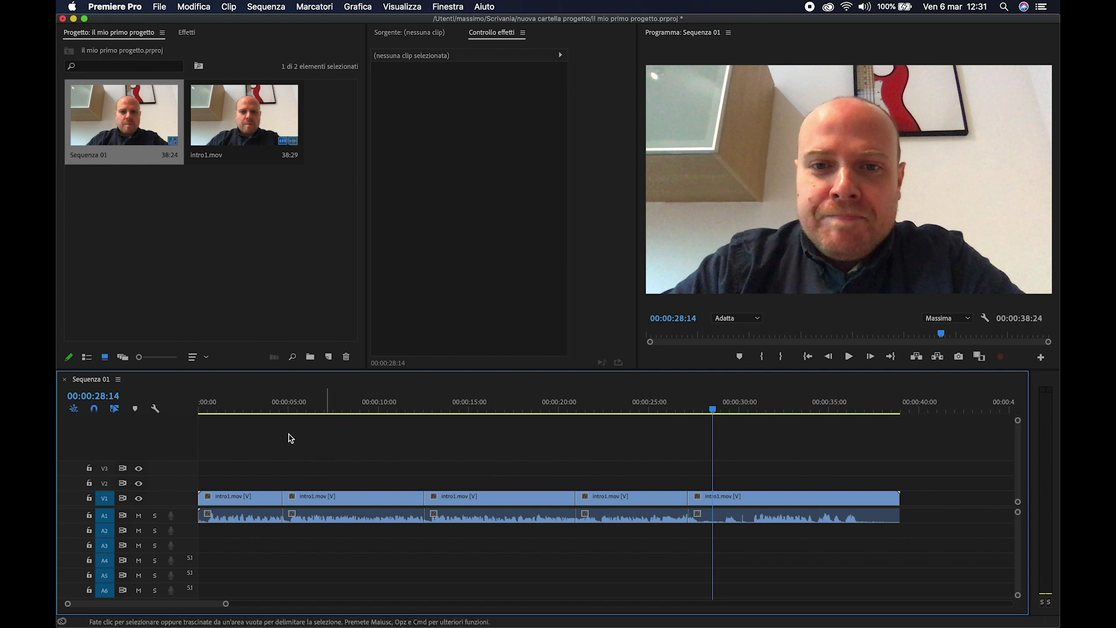
- Delete the first, 12–21 s, 21–27 s and last pieces, keeping only the 5–12 s stretch
click(238, 498)
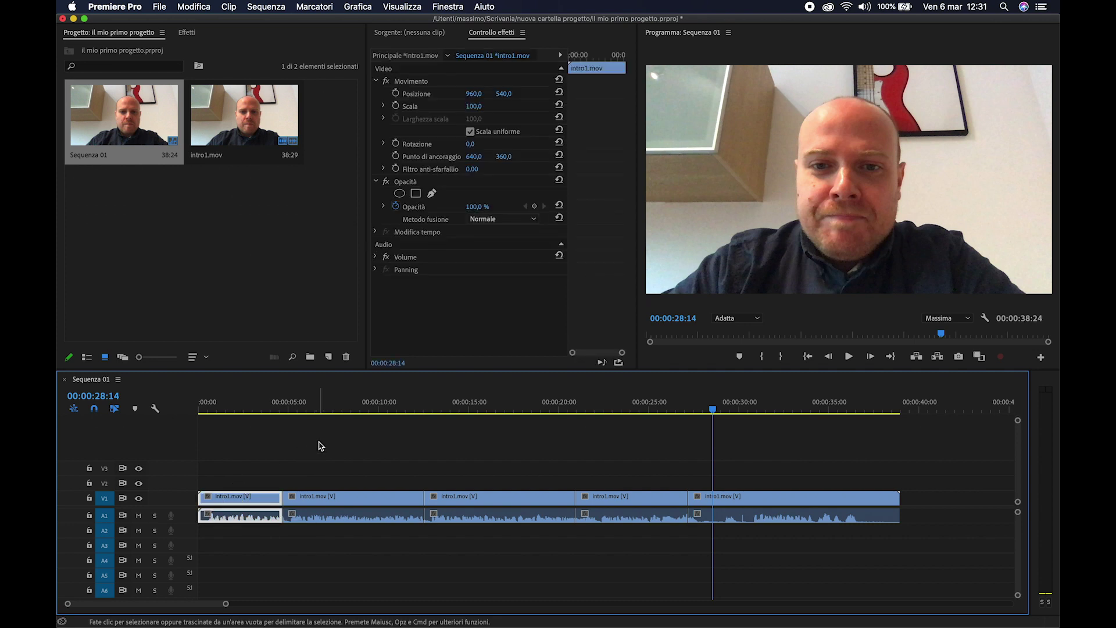
key(Delete)
click(508, 510)
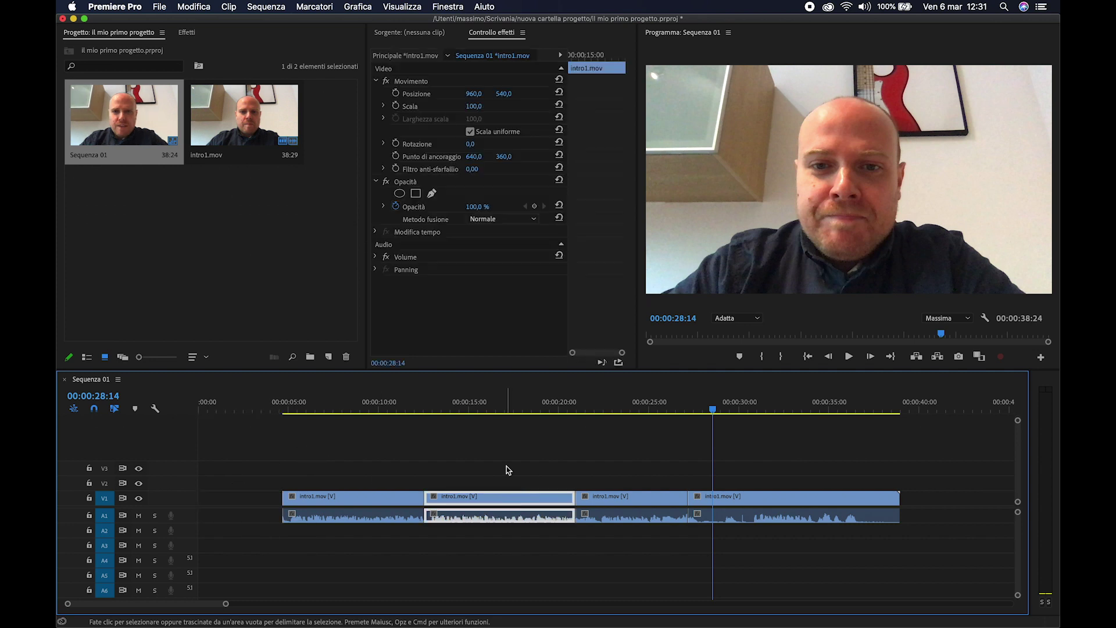
key(Delete)
click(640, 498)
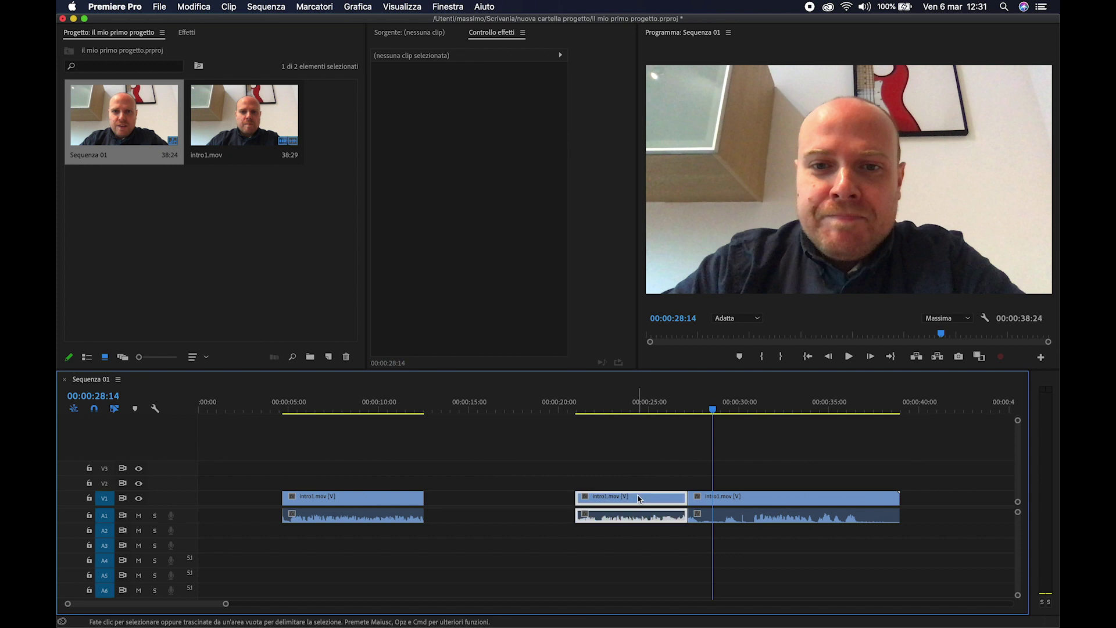
key(Delete)
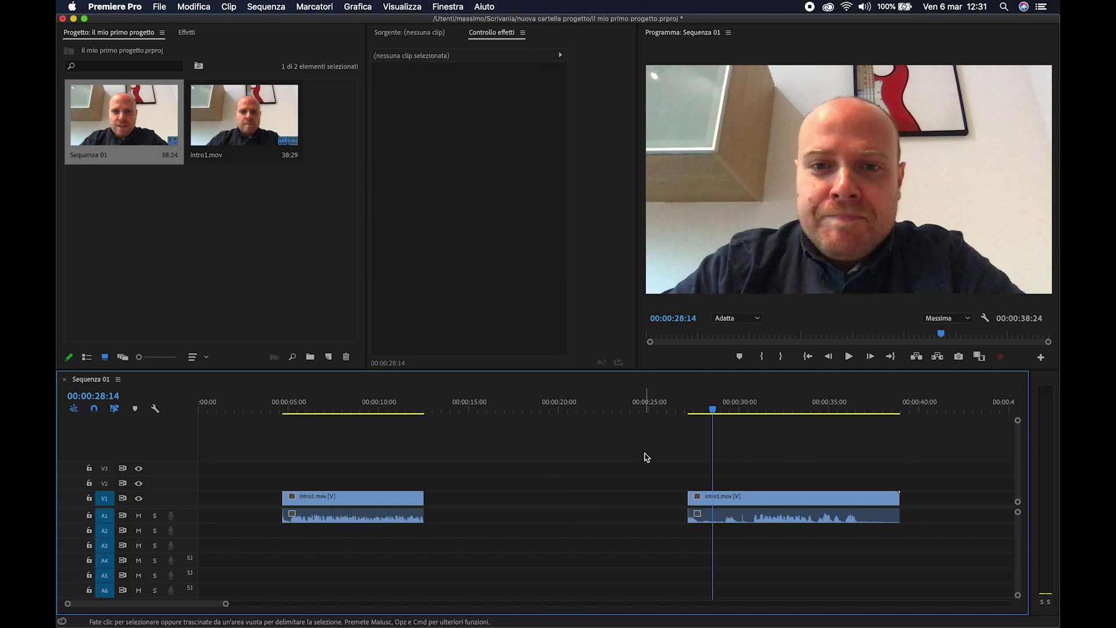
click(852, 503)
key(Delete)
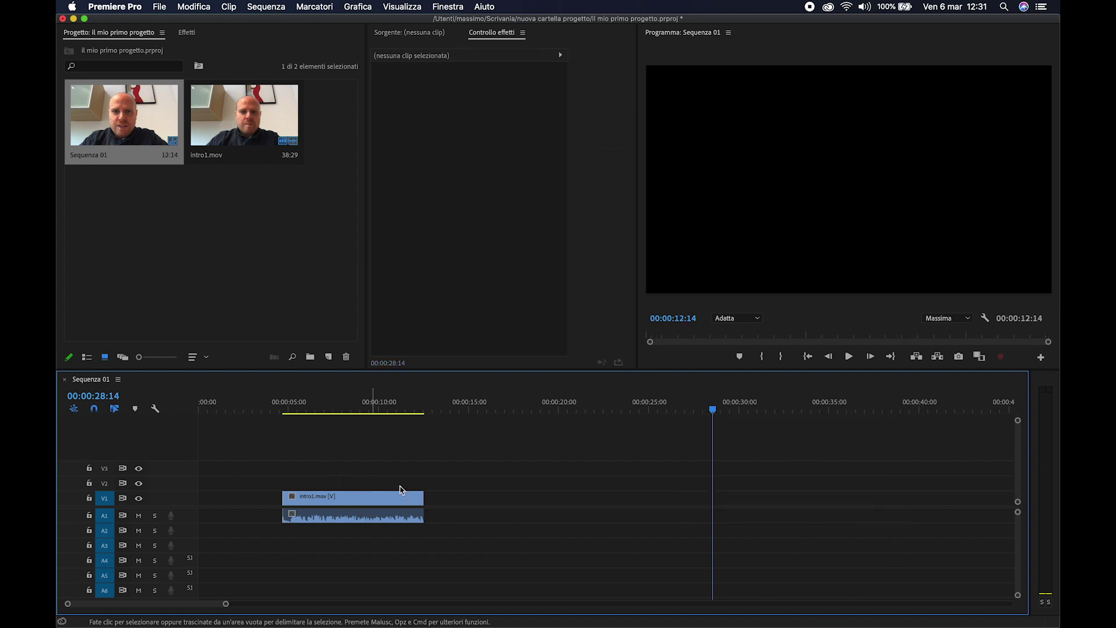
- Replace the trimmed piece with the full intro1.mov clip on V1, starting at zero
click(369, 402)
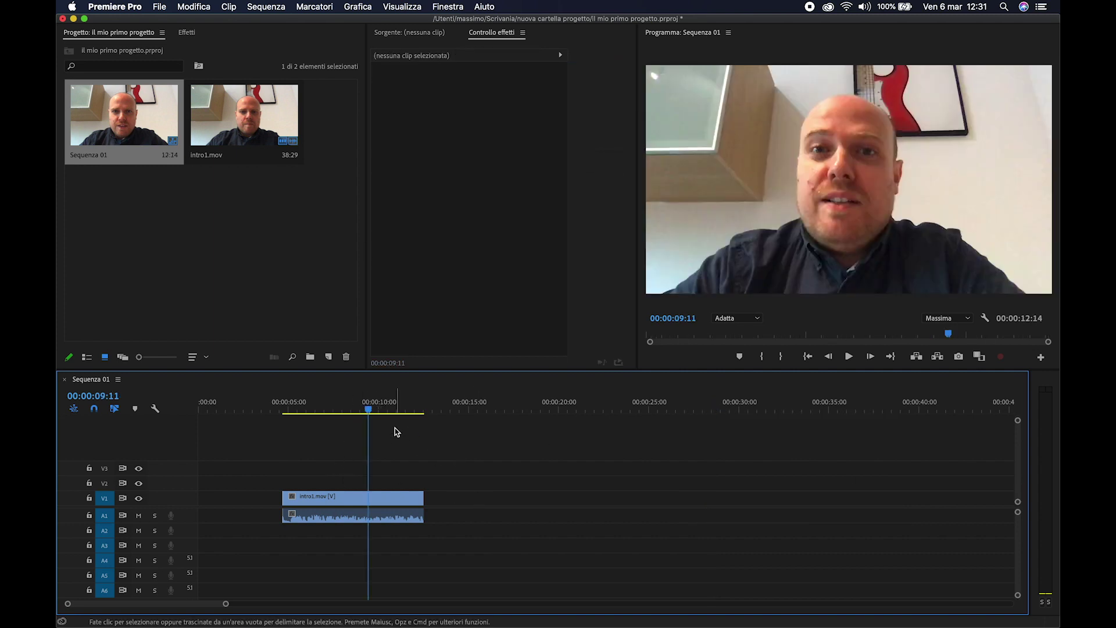
key(space)
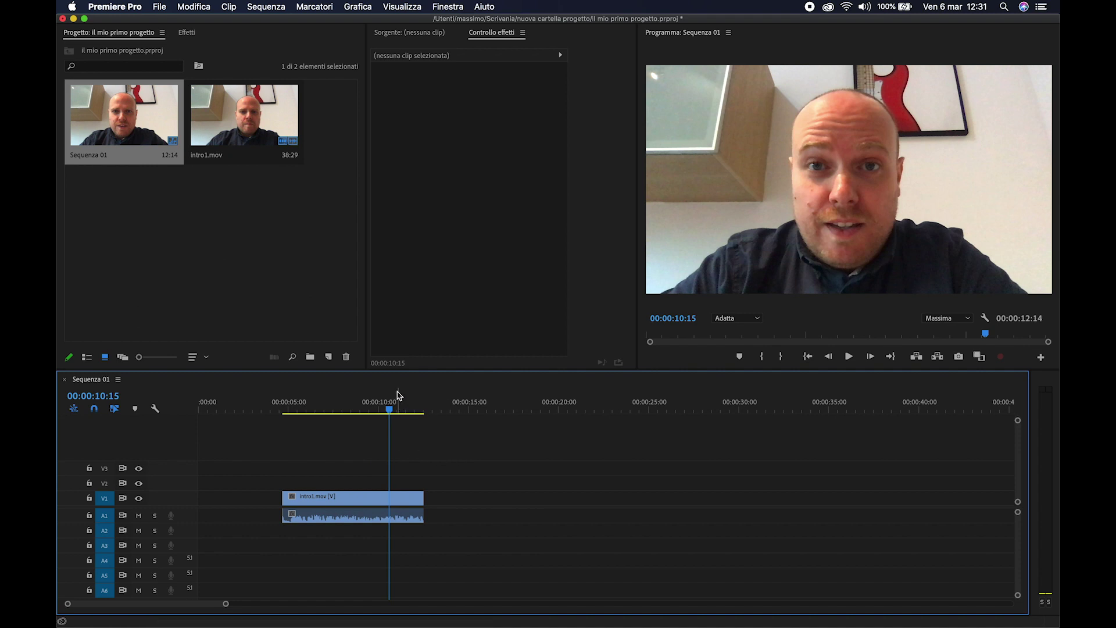
drag(346, 469, 388, 523)
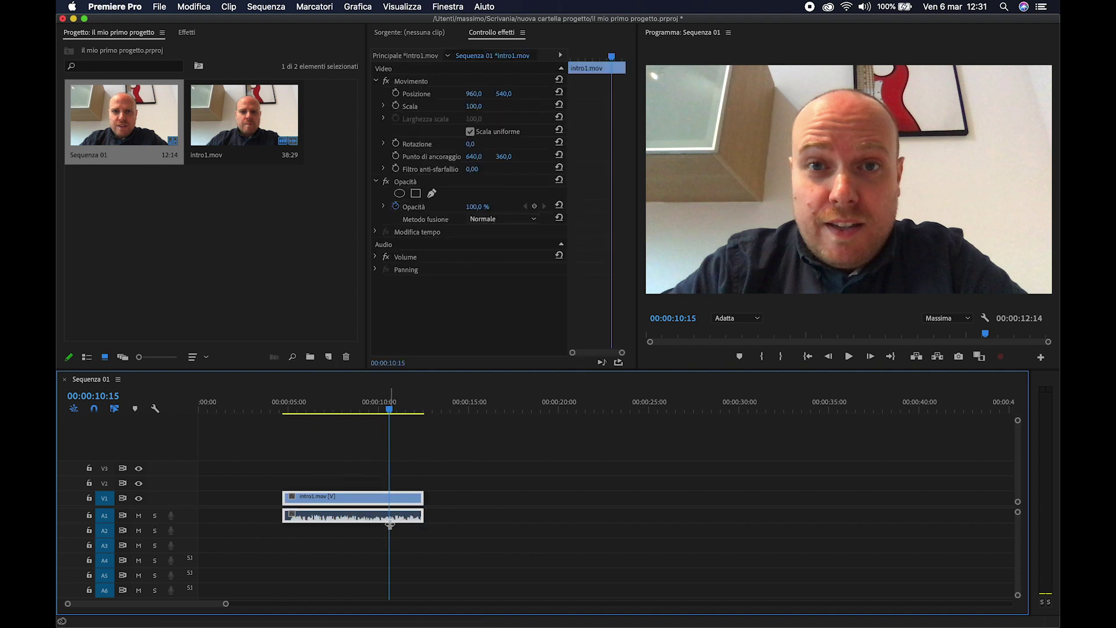
key(Delete)
click(253, 125)
mouse_move(228, 126)
mouse_down()
mouse_move(165, 513)
mouse_move(218, 515)
mouse_up()
- Keep the existing sequence settings and scale intro1.mov to fill the frame, parking at 00:00:12:04
click(625, 350)
click(414, 406)
right_click(430, 500)
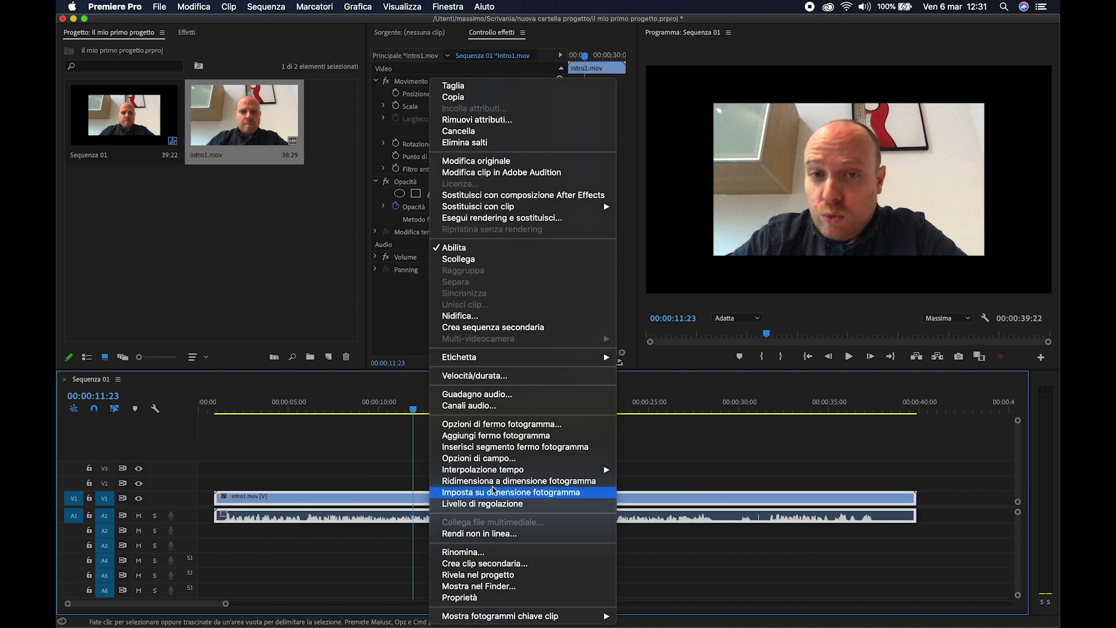
click(445, 475)
click(449, 474)
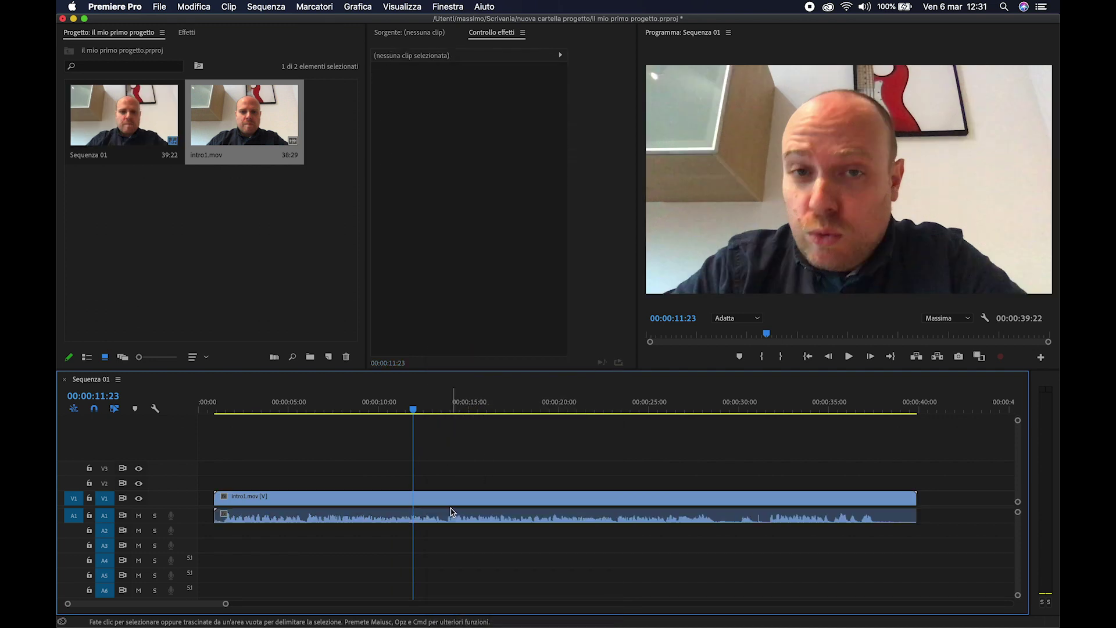
click(417, 407)
- Razor-cut intro1.mov into pieces at eight points along its length
key(c)
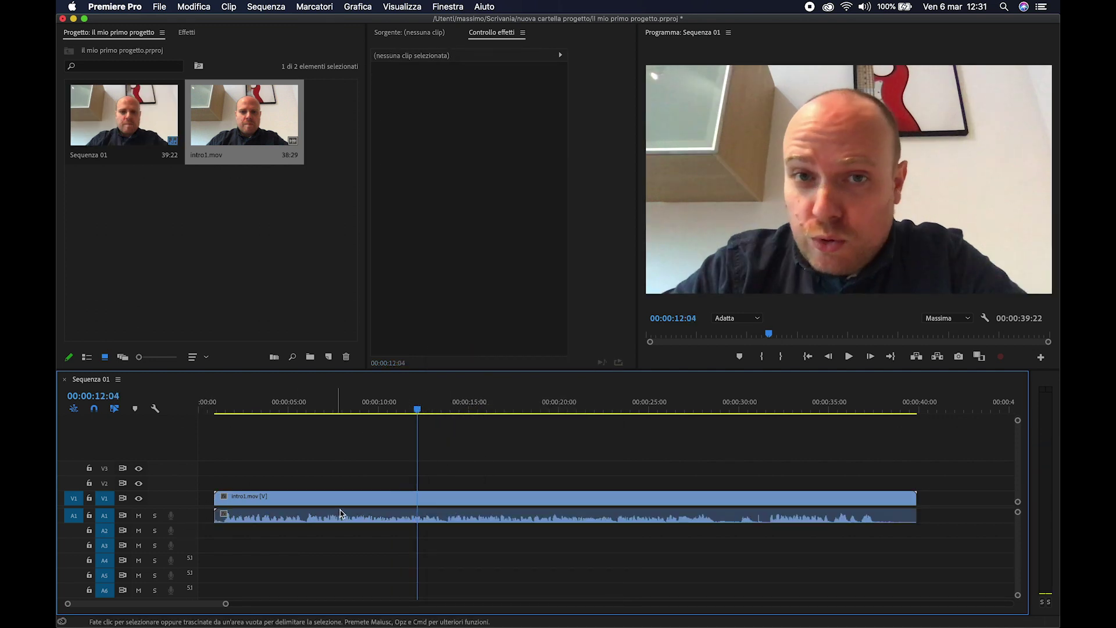
click(305, 499)
click(371, 498)
click(472, 498)
click(547, 498)
click(616, 500)
click(668, 500)
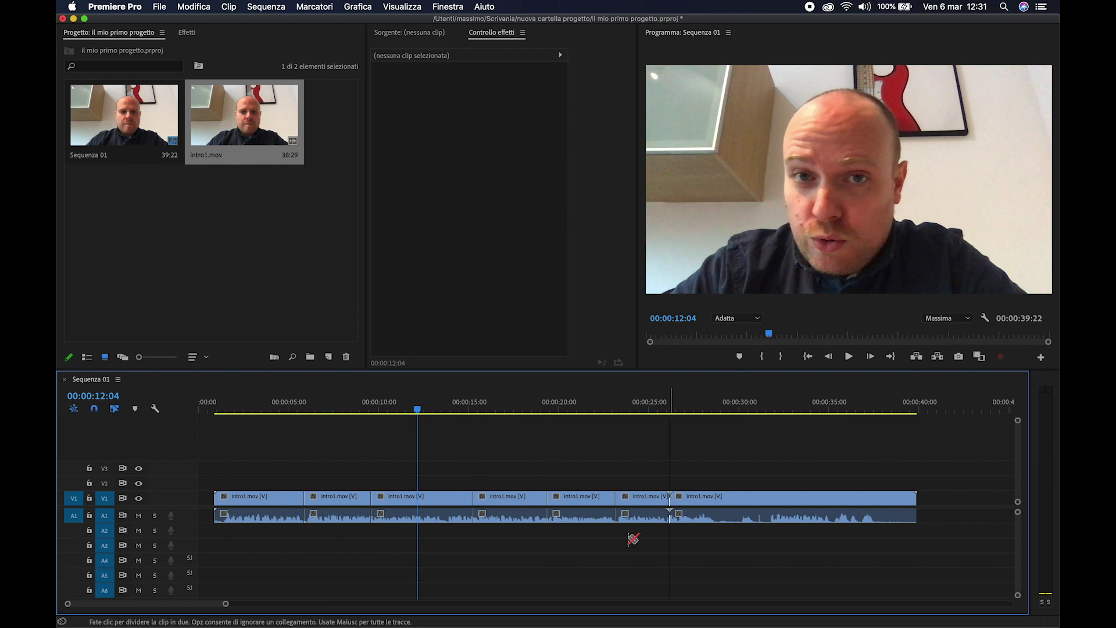
click(738, 500)
click(838, 500)
key(v)
click(895, 515)
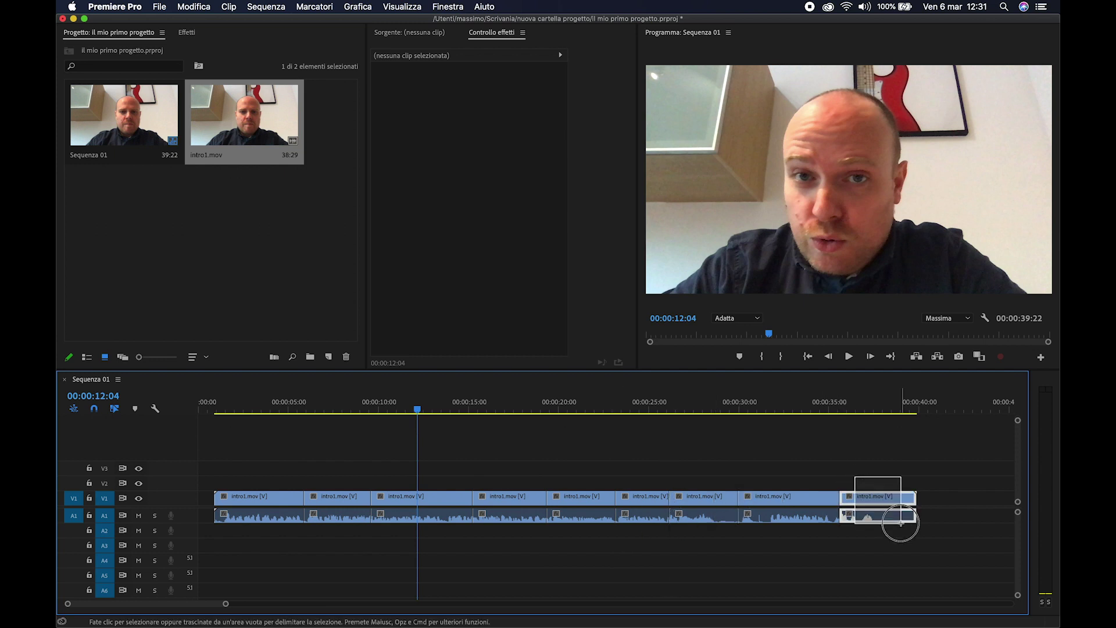
click(785, 451)
key(c)
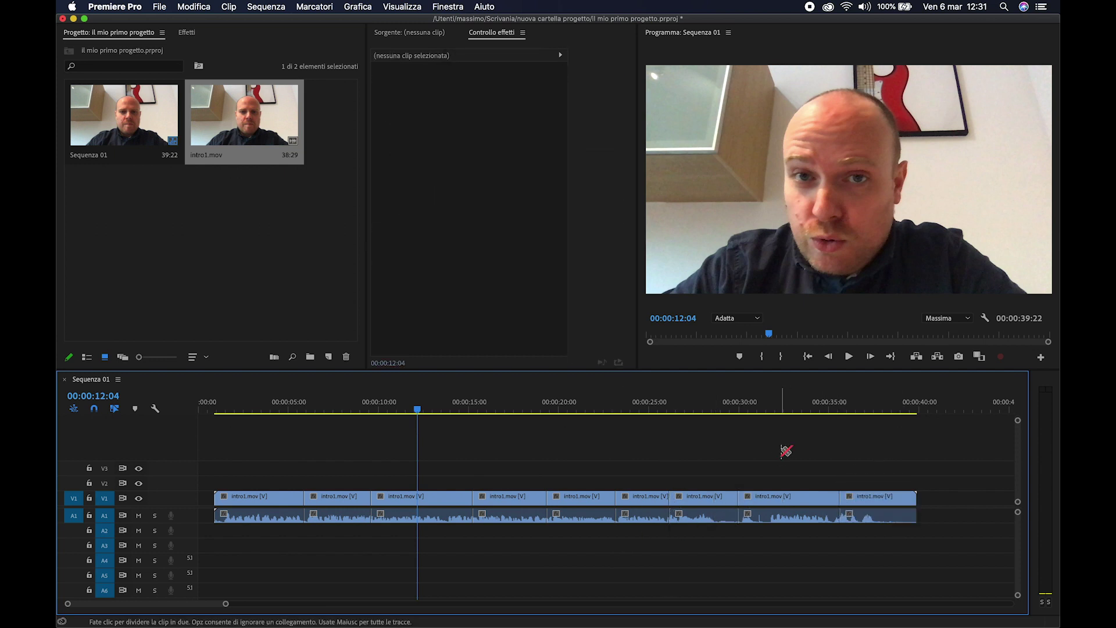
key(v)
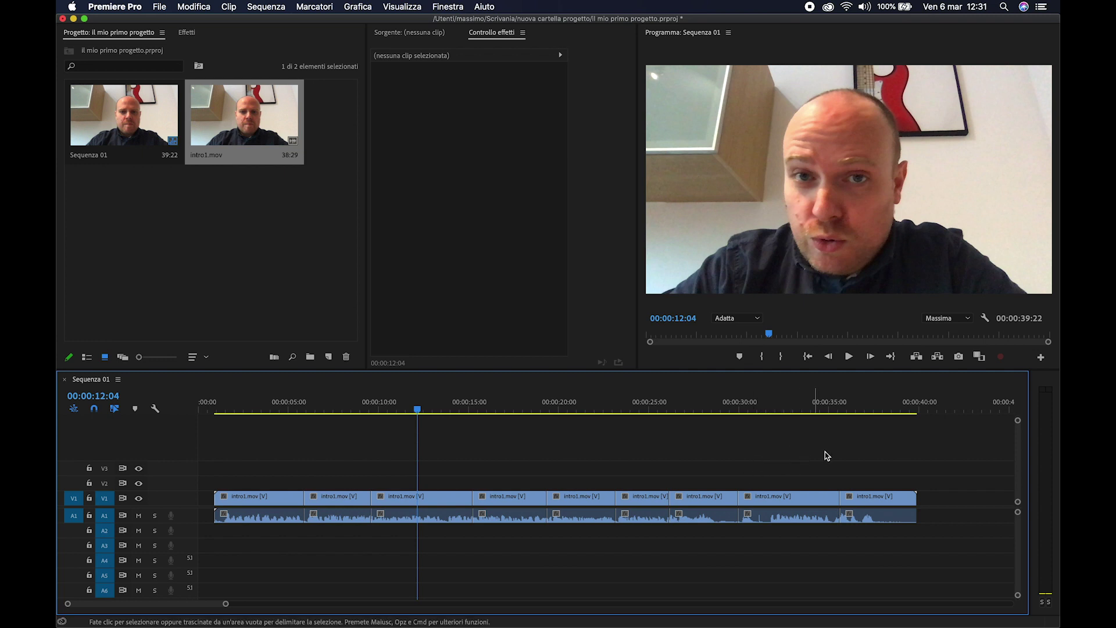
- Delete the last and opening pieces, then remove the start gap, leaving a 5:16 clip
drag(865, 463, 911, 533)
key(Delete)
mouse_move(715, 459)
mouse_down()
mouse_move(242, 535)
mouse_move(249, 523)
mouse_up()
key(Delete)
click(248, 505)
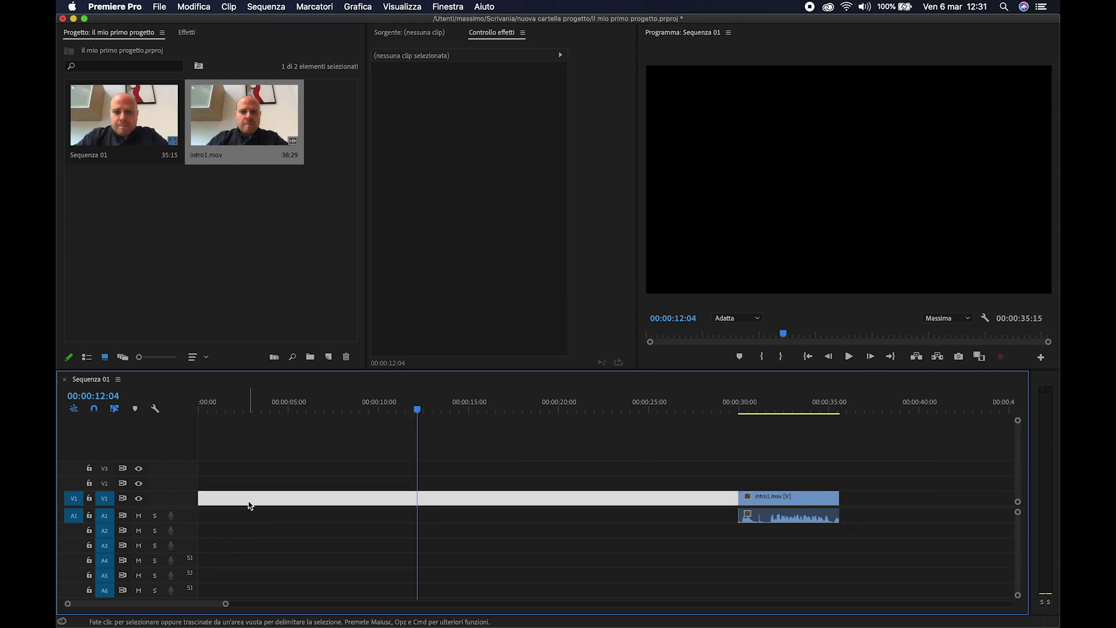
click(249, 523)
click(251, 503)
key(Delete)
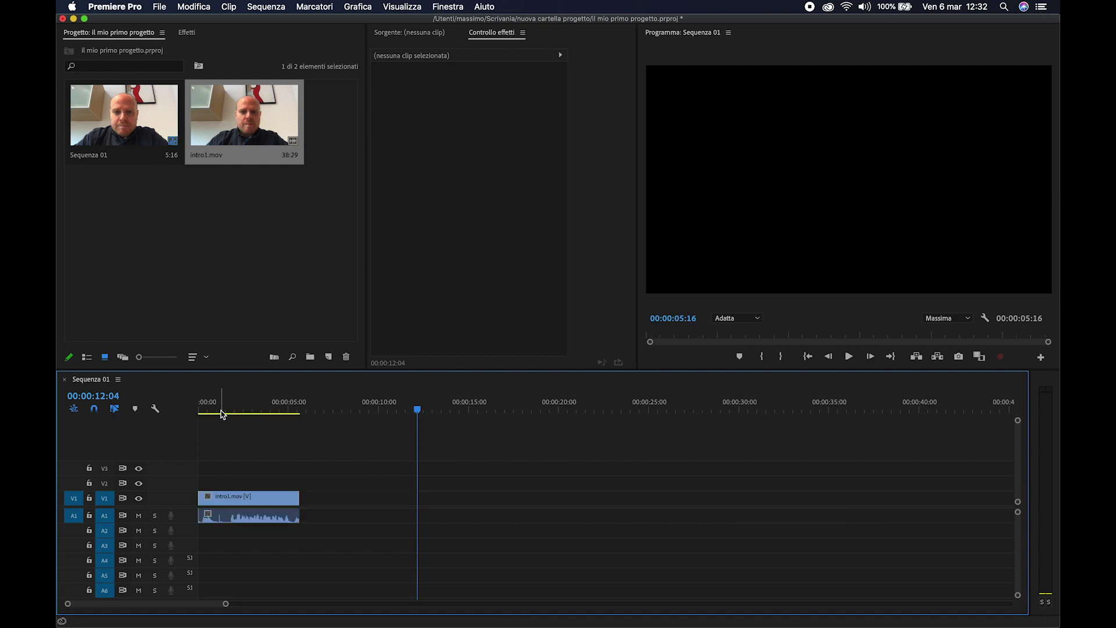
- Delete the remaining intro1.mov video and audio clips from Sequenza 01
click(221, 410)
drag(221, 411, 226, 412)
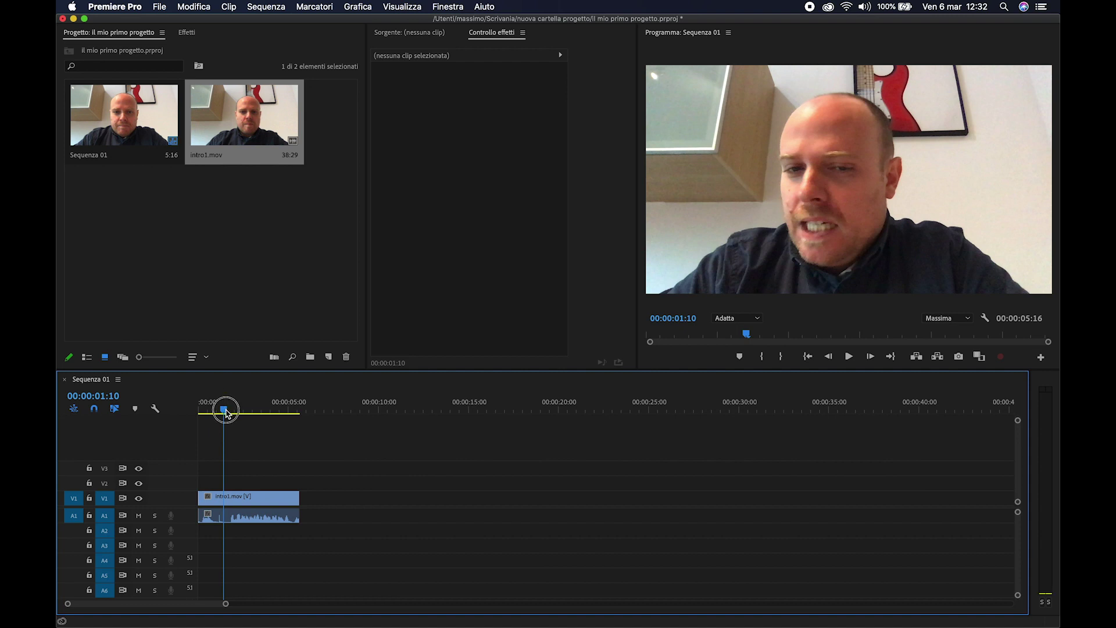
drag(226, 411, 228, 411)
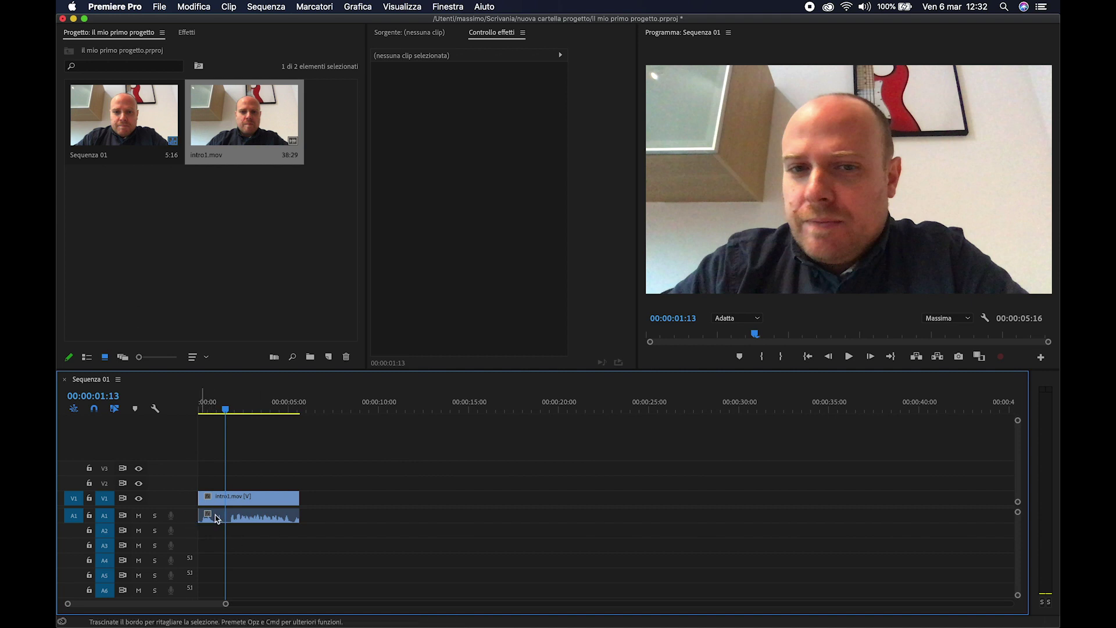
drag(319, 471, 257, 532)
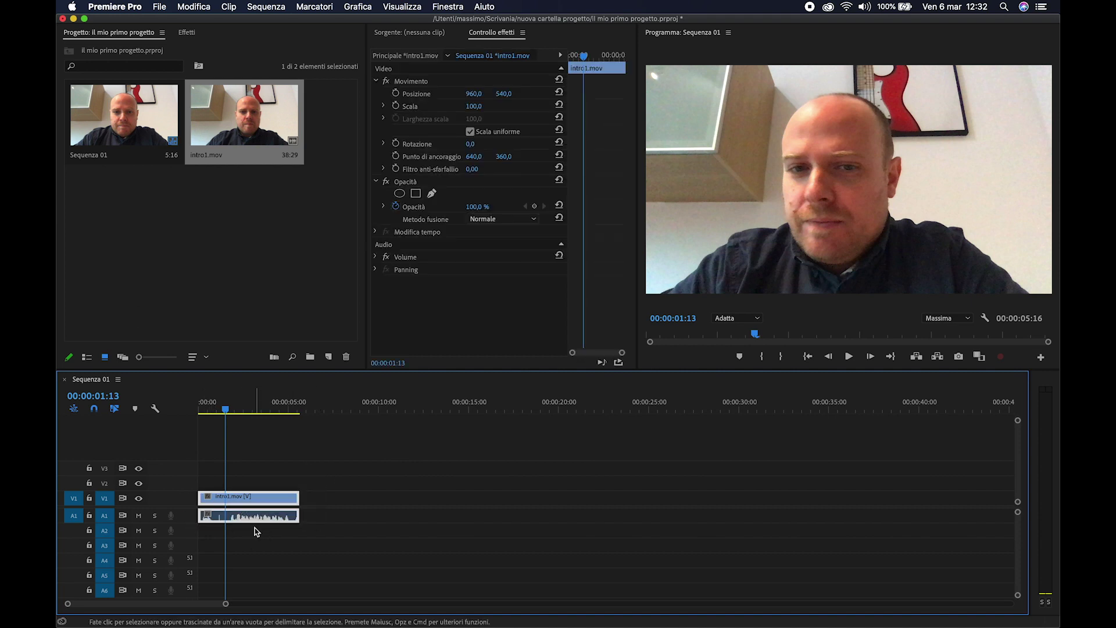
click(274, 441)
drag(273, 468, 247, 526)
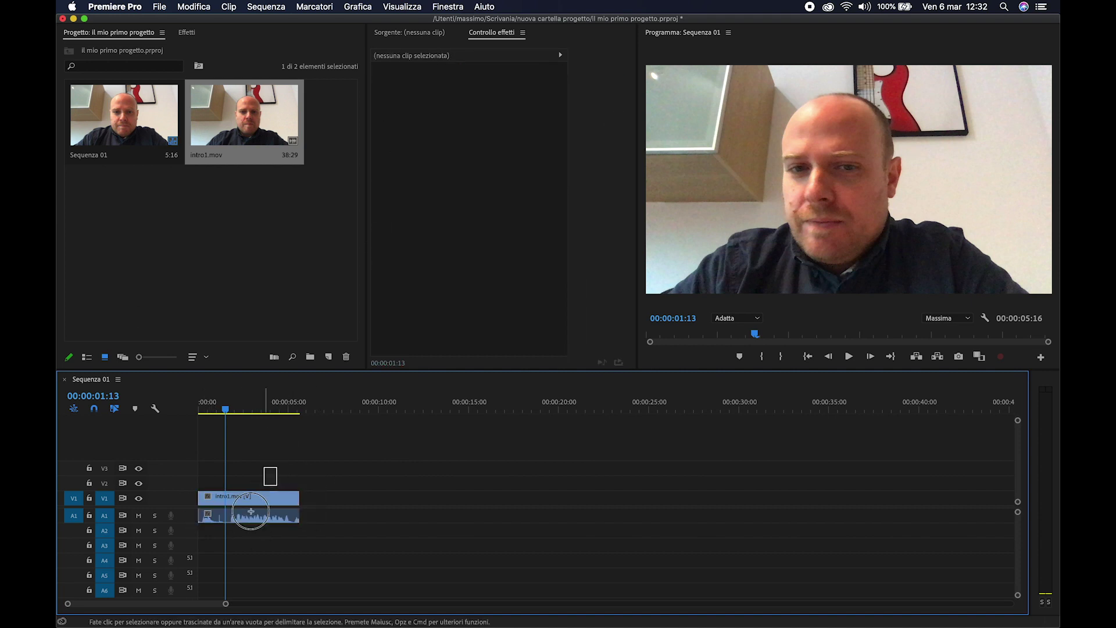
key(Delete)
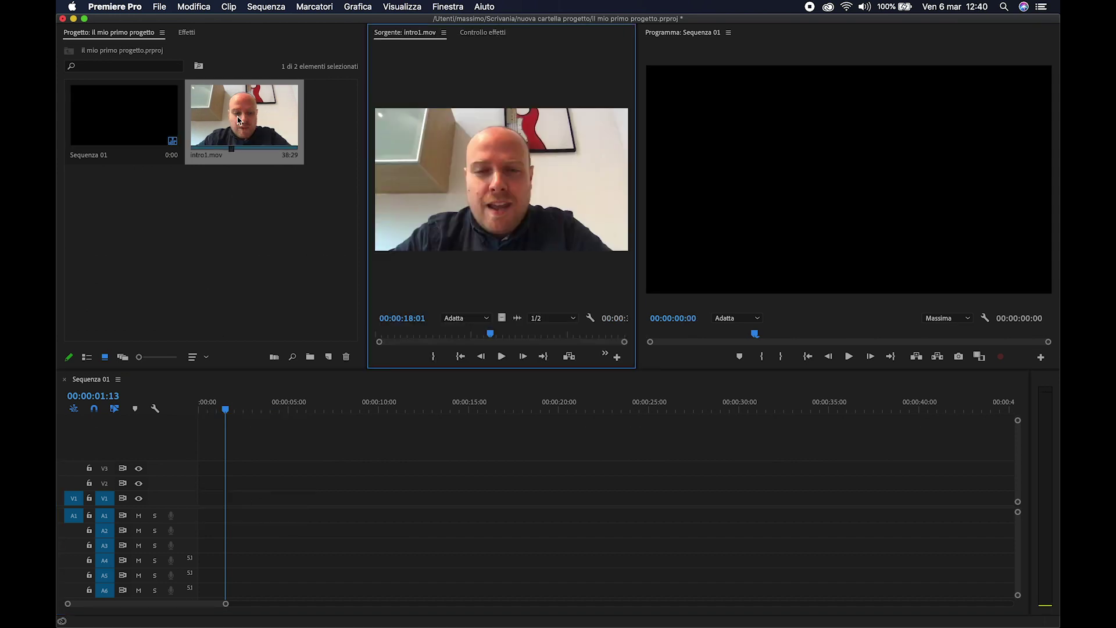
- Scrub through intro1.mov in a widened Source monitor
drag(489, 338, 475, 336)
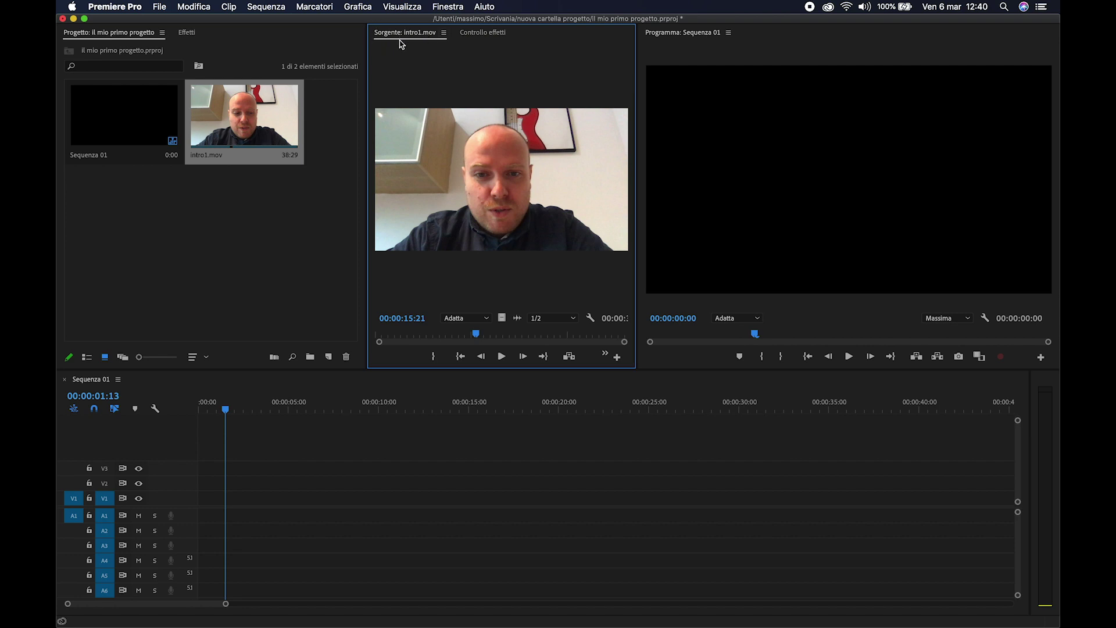
drag(405, 338, 616, 337)
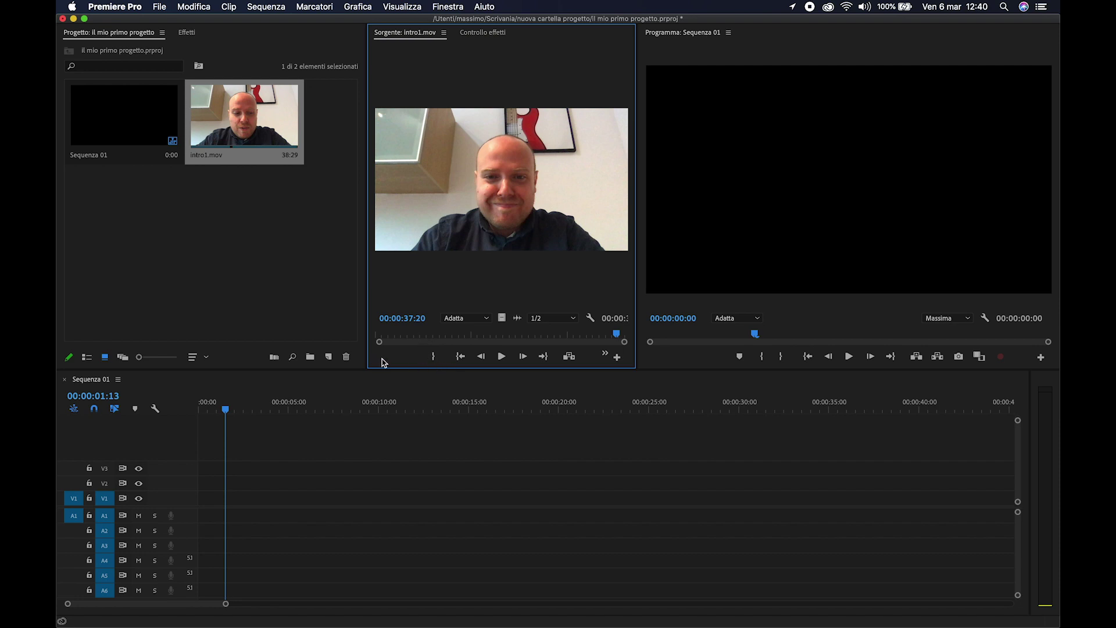
drag(367, 356, 336, 356)
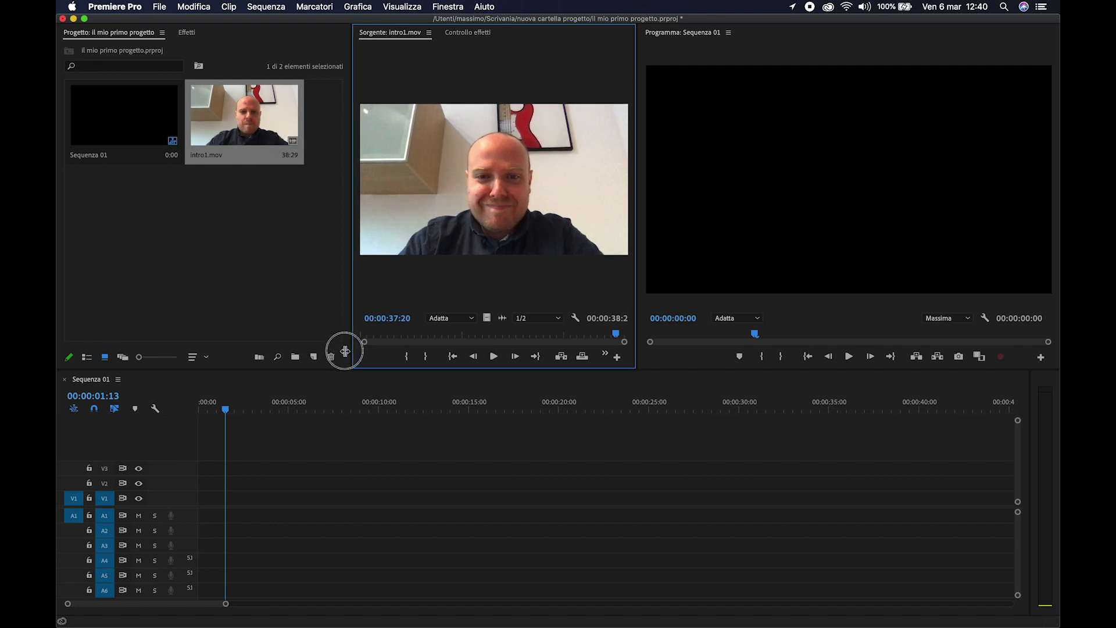
- Mark intro1.mov's in point at 00:00:06:16 and out point at 00:00:13:10
click(392, 336)
drag(391, 336, 395, 337)
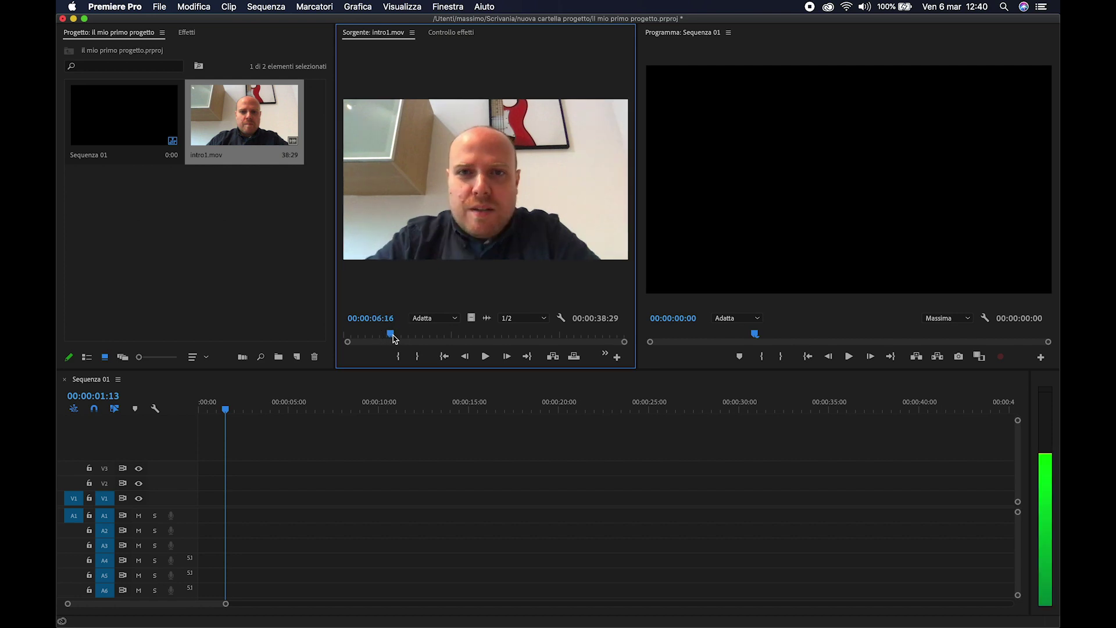
key(i)
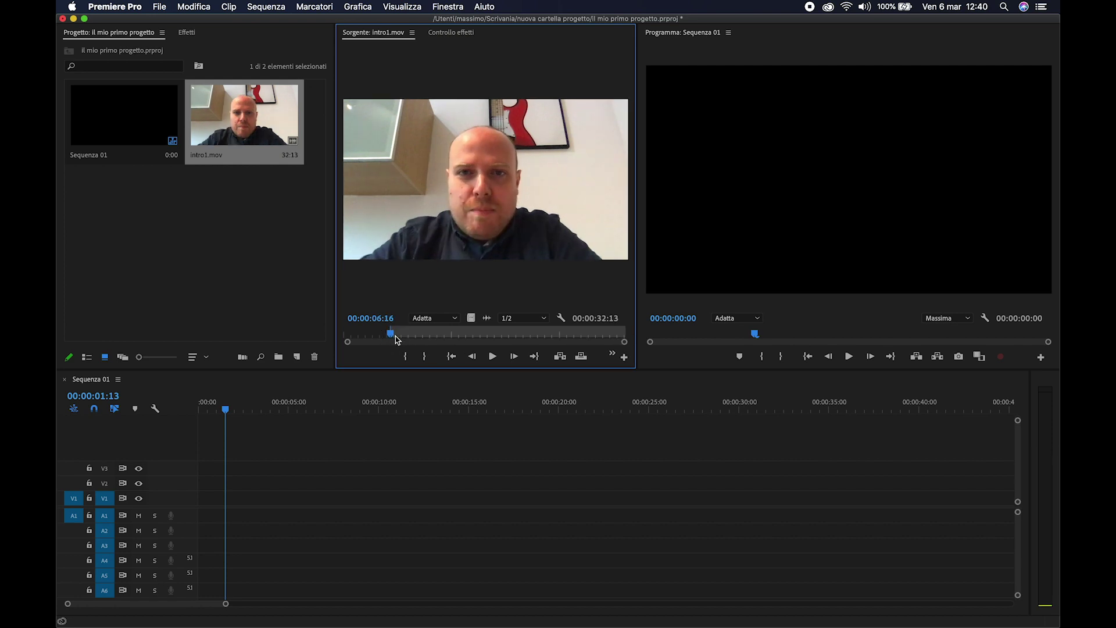
click(435, 336)
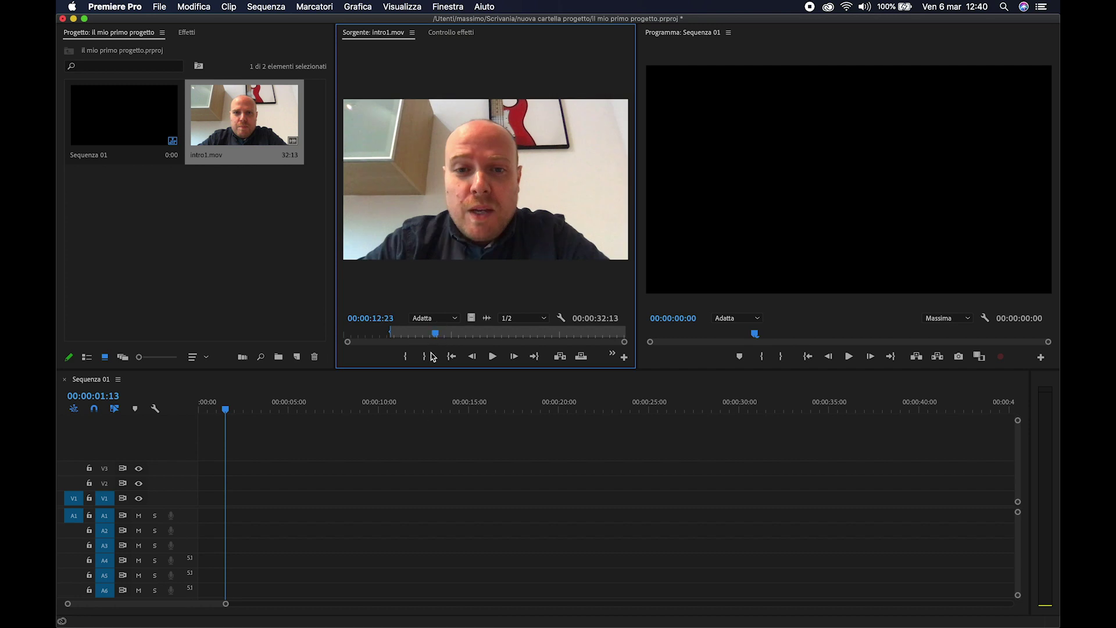
drag(435, 337, 439, 336)
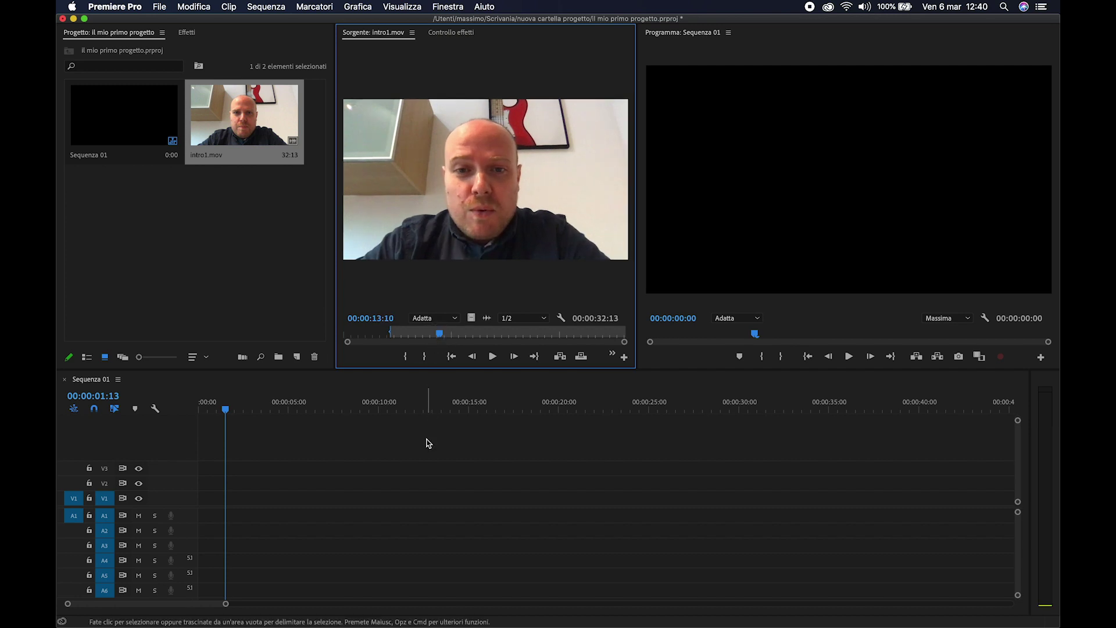
key(o)
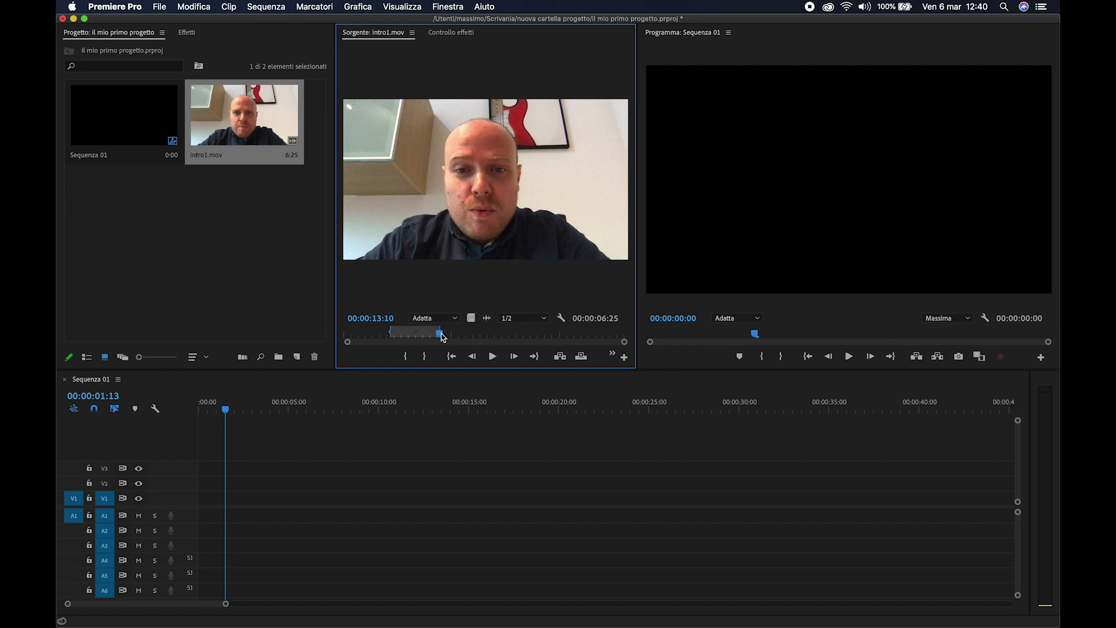
- Drag the 6:25 marked excerpt toward the Sequenza 01 timeline
drag(440, 336, 437, 337)
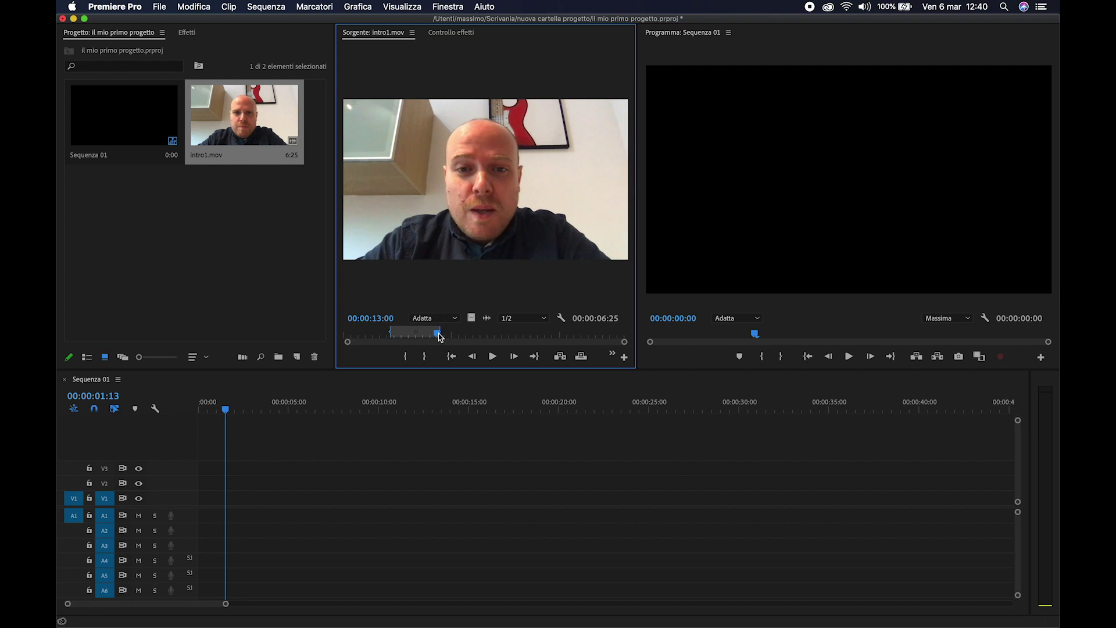
click(437, 337)
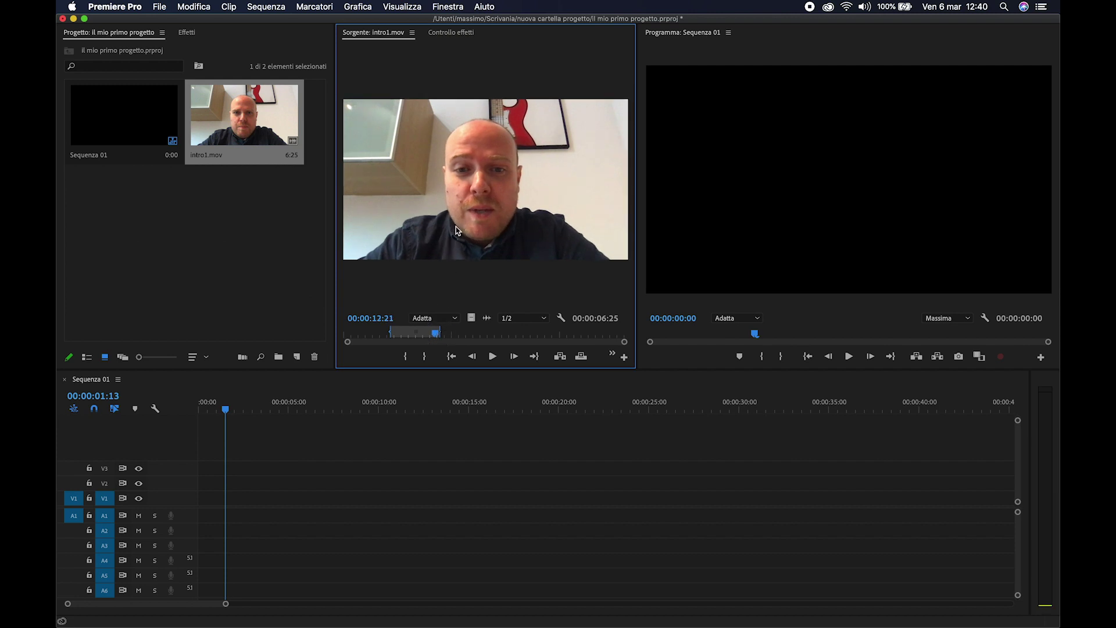
mouse_move(471, 149)
mouse_down()
mouse_move(196, 511)
mouse_move(167, 515)
mouse_up()
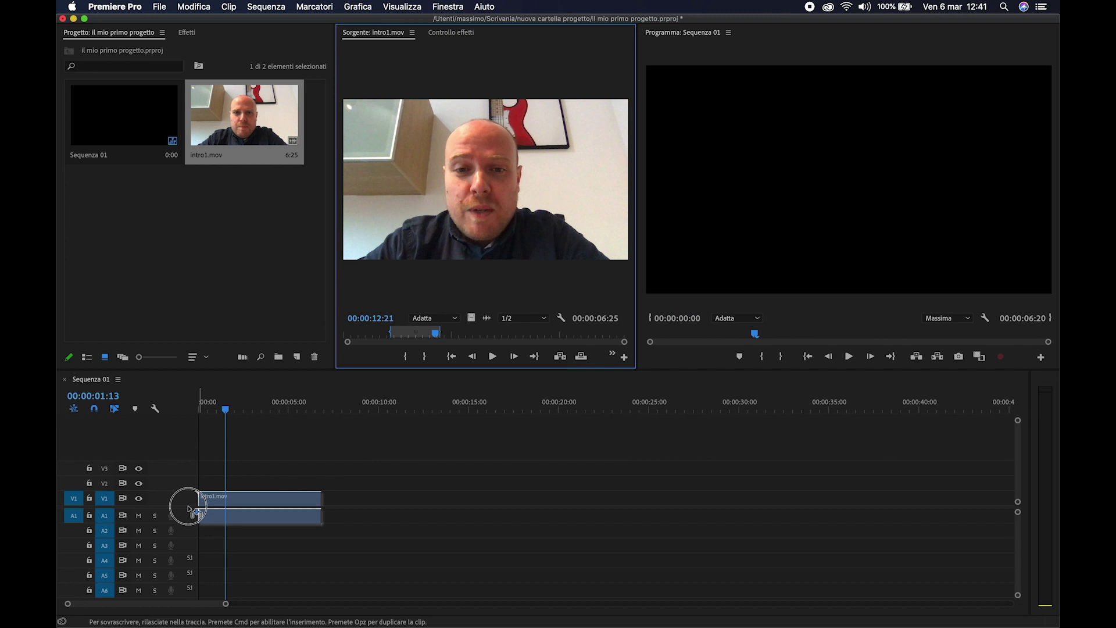
- Place the excerpt at the sequence start, keeping settings, plus video-only and audio-only copies
drag(487, 227, 189, 504)
click(654, 350)
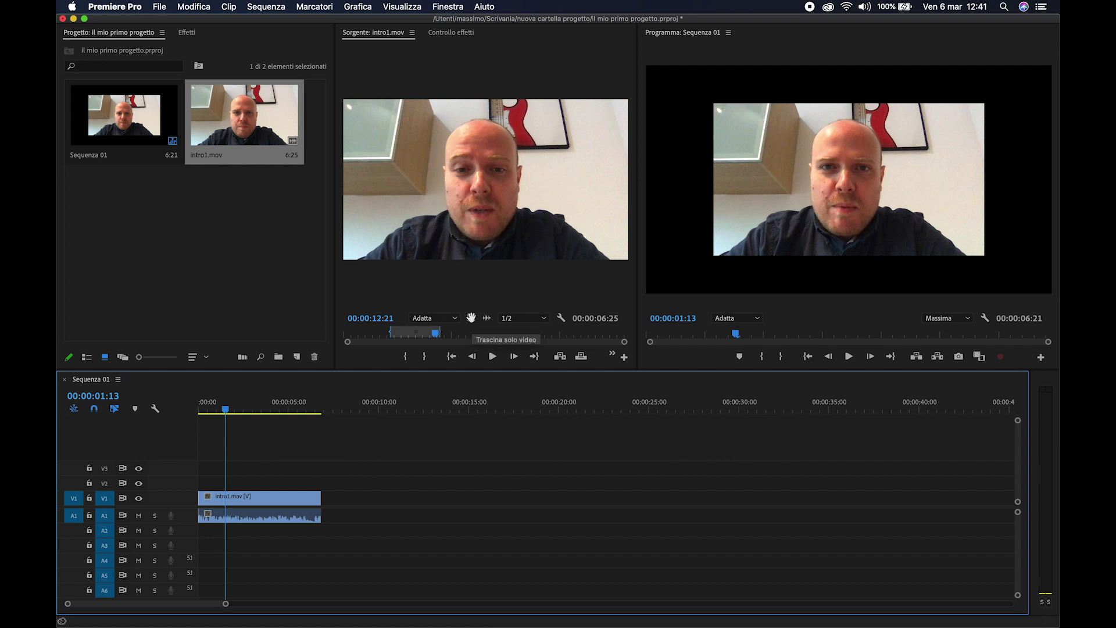
drag(472, 323, 437, 500)
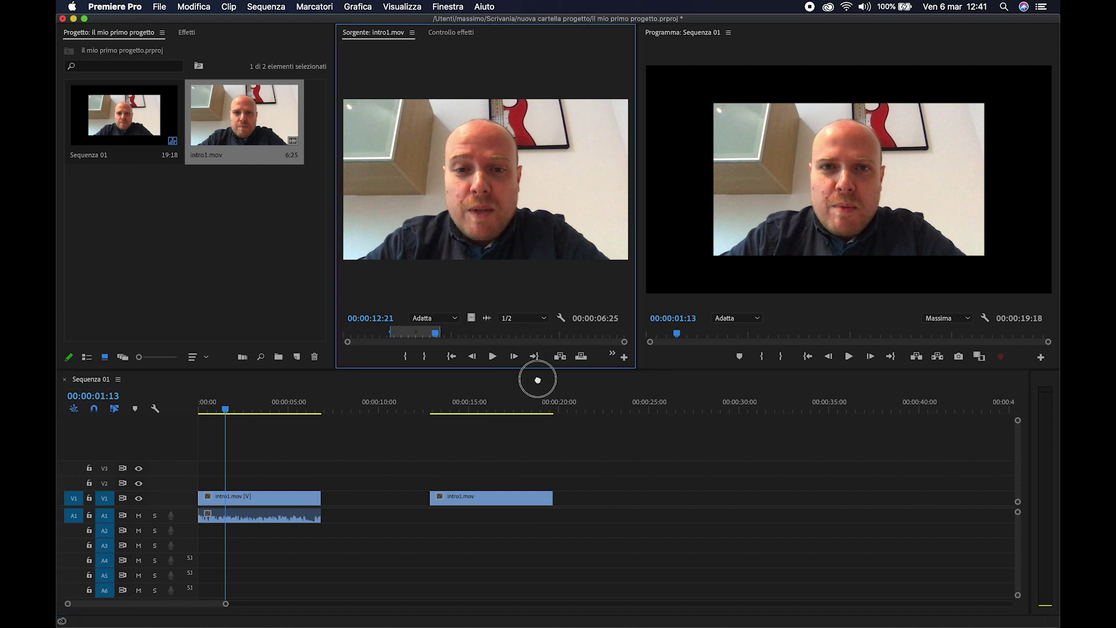
drag(488, 315, 583, 516)
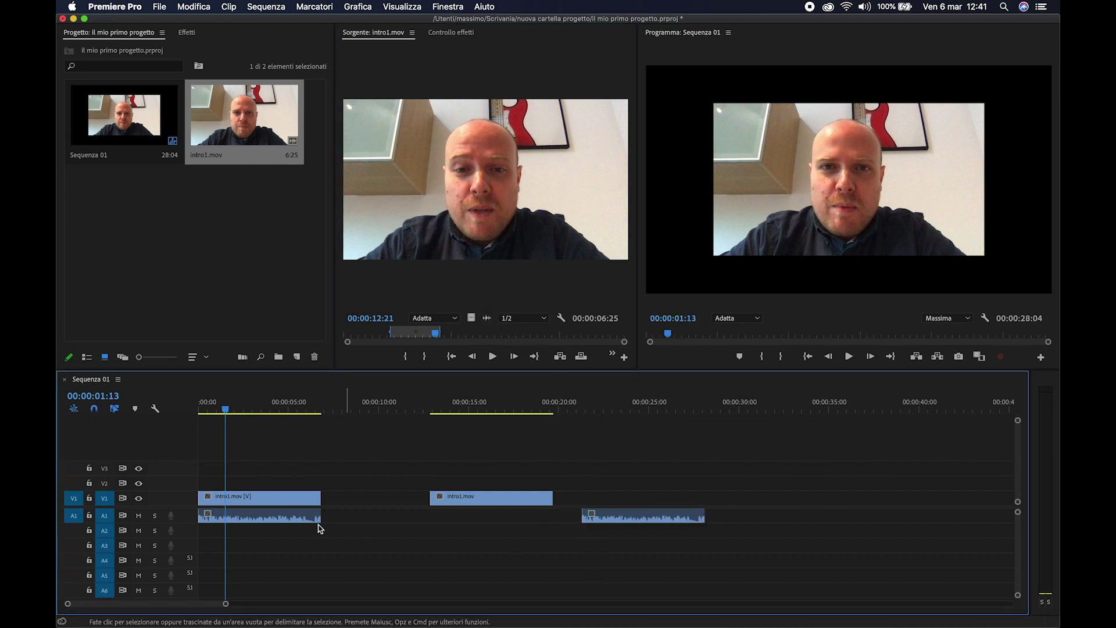
- Shift the first clip to about 3 s, rearrange the copies, and select the clips
click(296, 503)
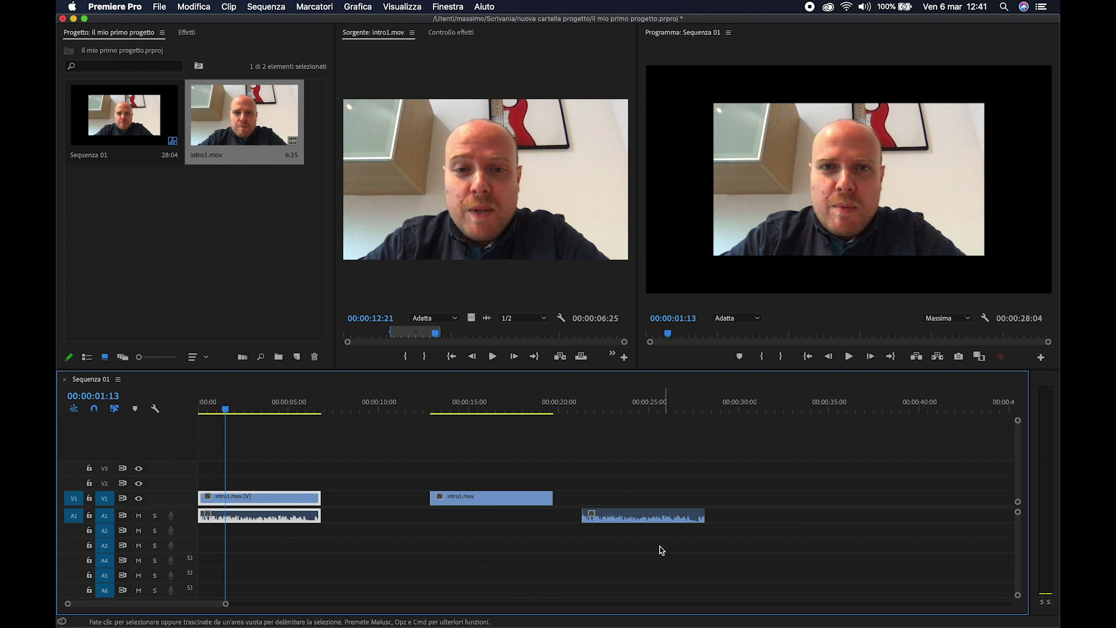
mouse_move(264, 503)
mouse_down()
mouse_move(329, 507)
mouse_move(312, 508)
mouse_up()
drag(493, 497, 510, 497)
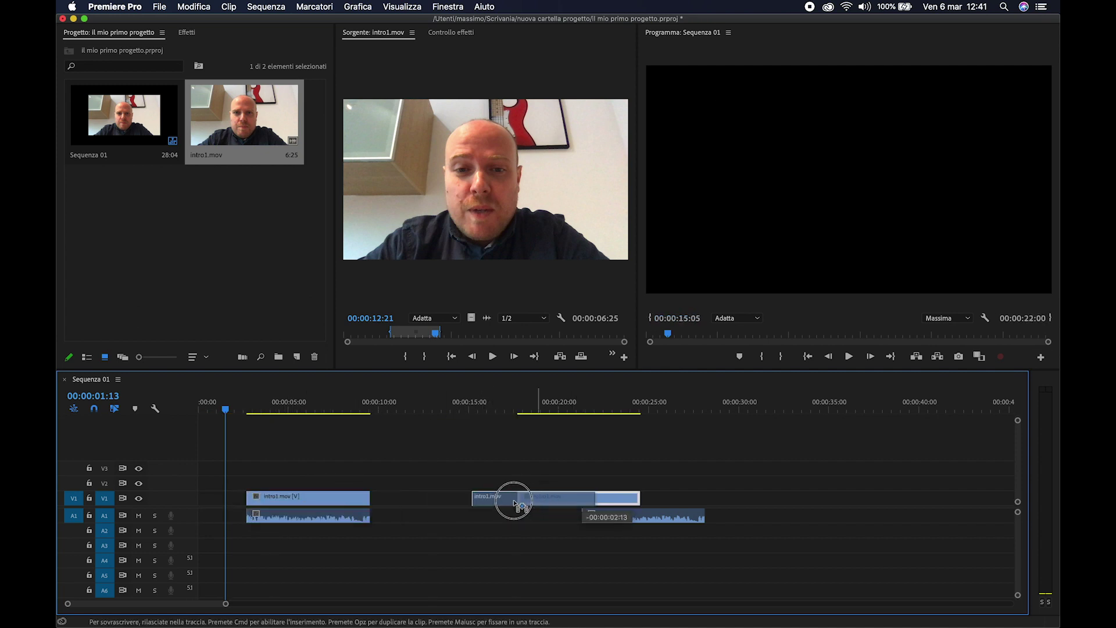
drag(636, 523, 495, 522)
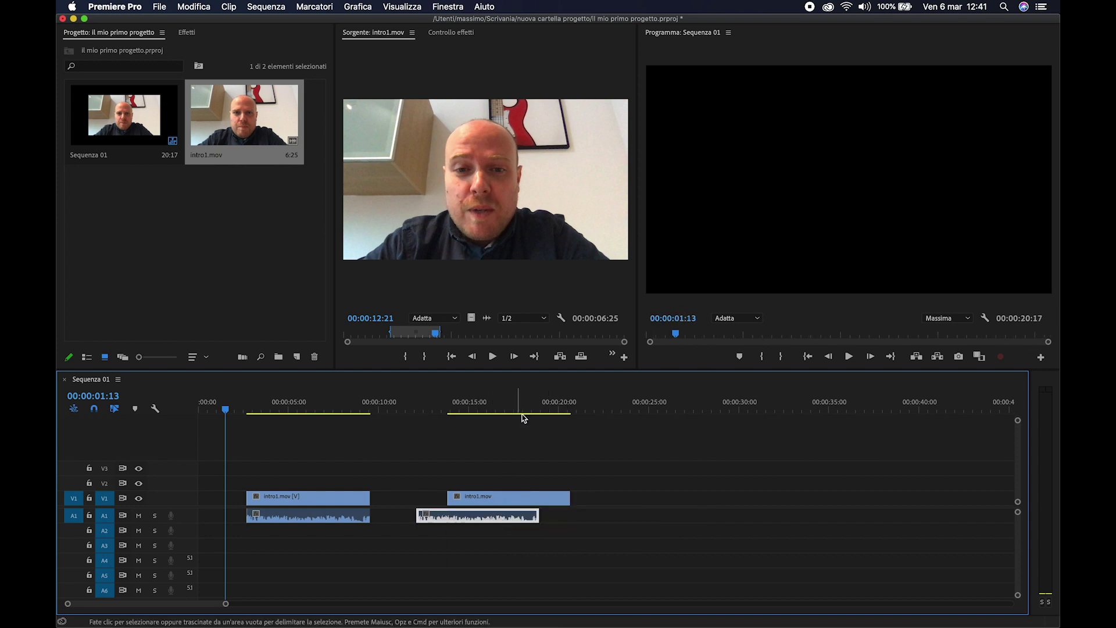
click(277, 408)
drag(455, 474, 525, 530)
- Delete the second intro1.mov clip and play the remaining one from 04:07
key(Delete)
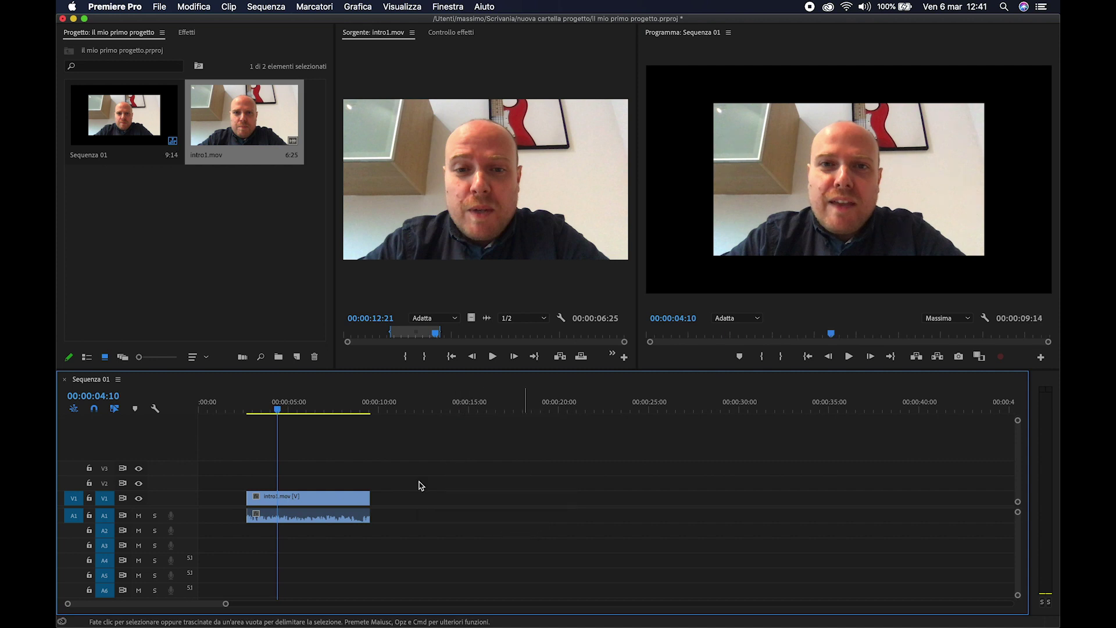
click(276, 410)
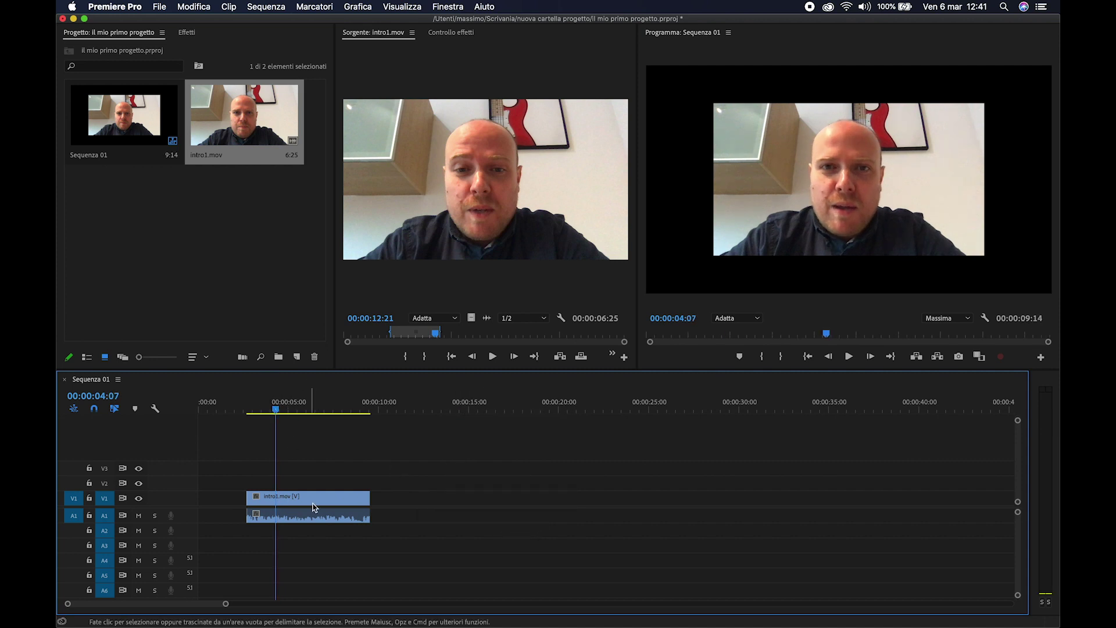
click(325, 513)
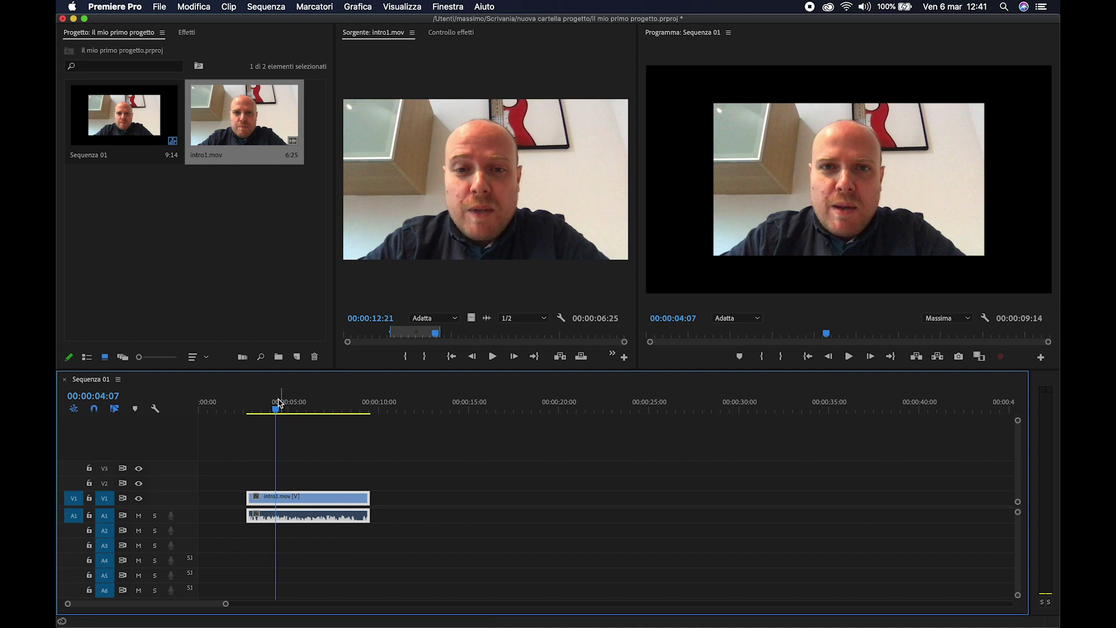
key(space)
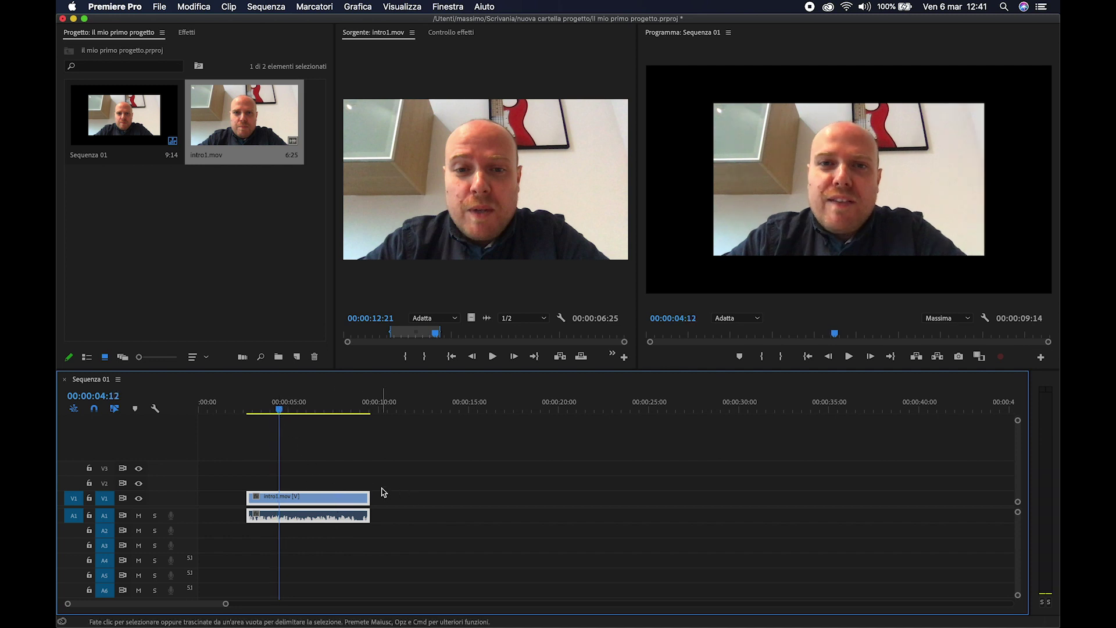
- Unlink the clip, move its video and audio separately, then relink them with Collega
right_click(350, 501)
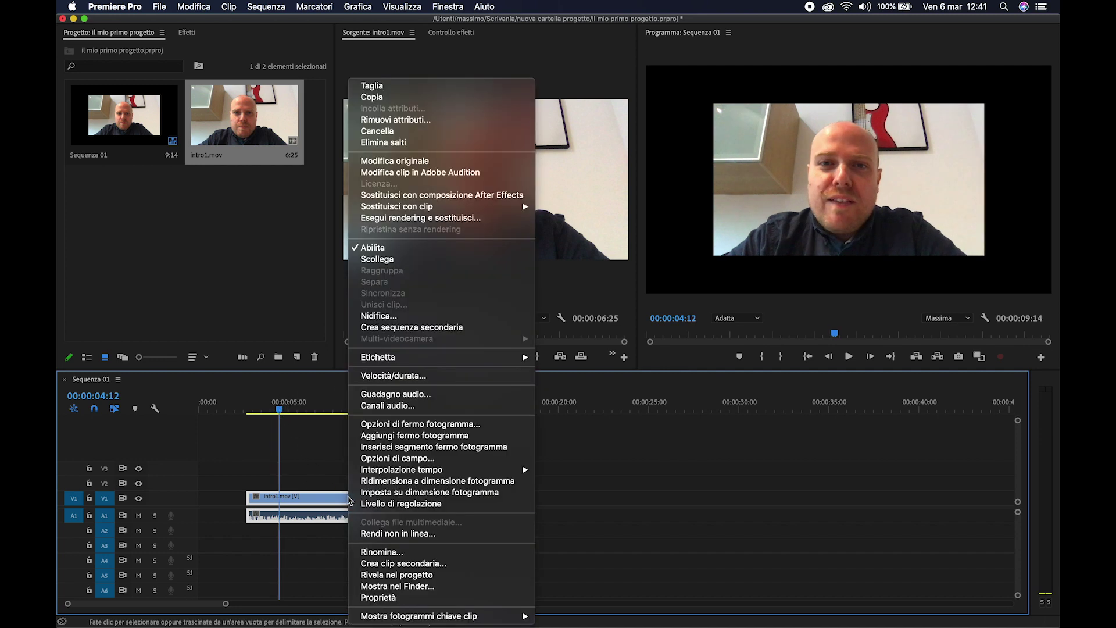
click(410, 259)
drag(326, 501, 467, 505)
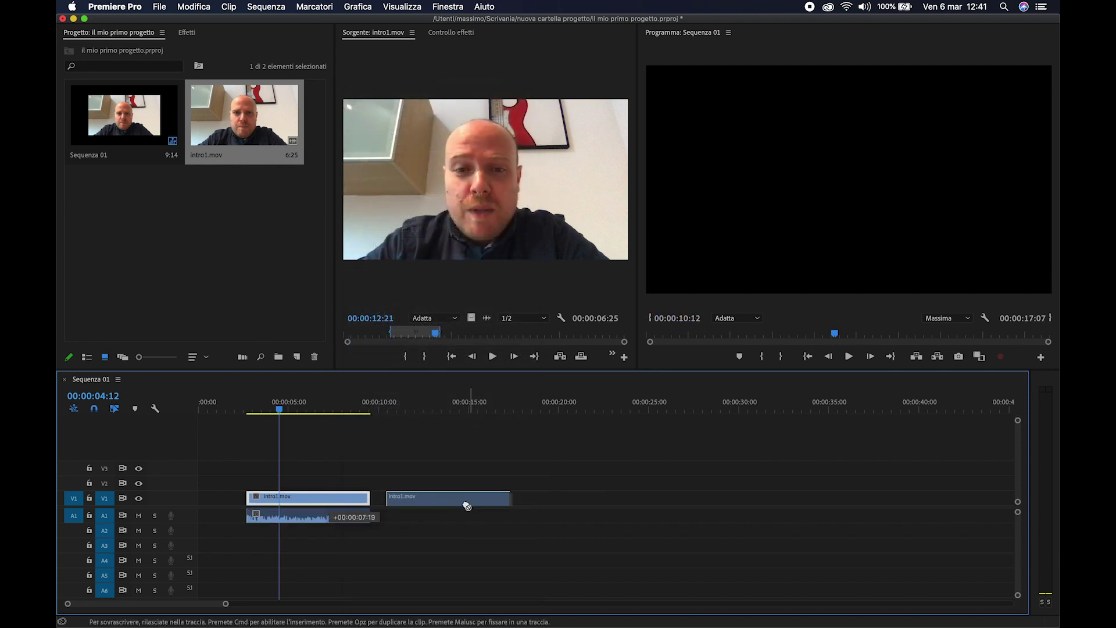
mouse_move(312, 518)
mouse_down()
mouse_move(256, 524)
mouse_move(455, 517)
mouse_up()
click(467, 462)
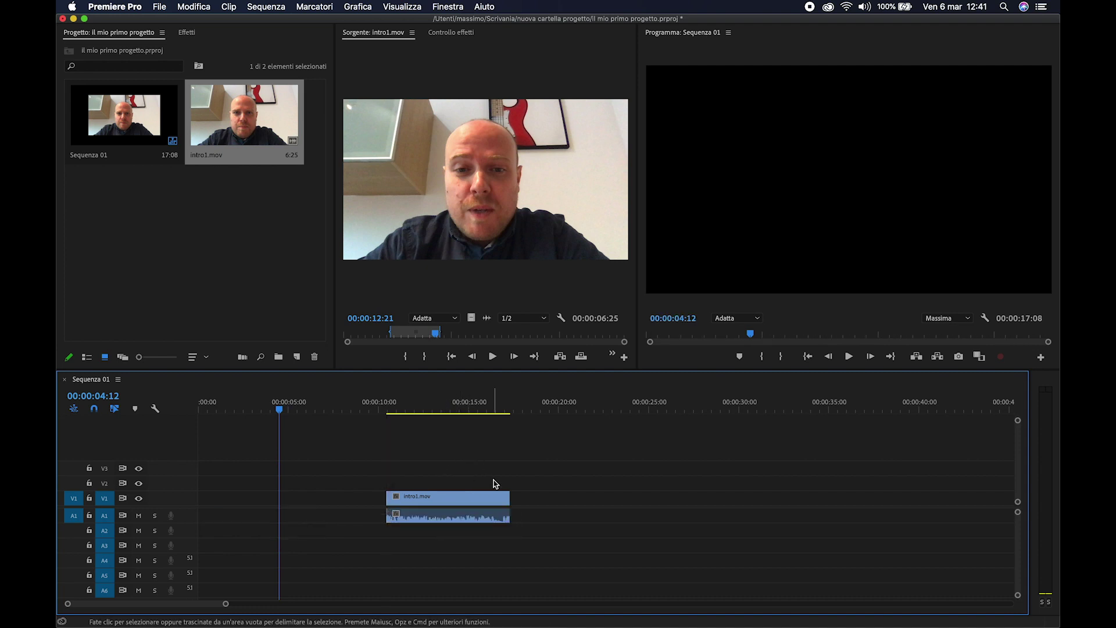
right_click(458, 515)
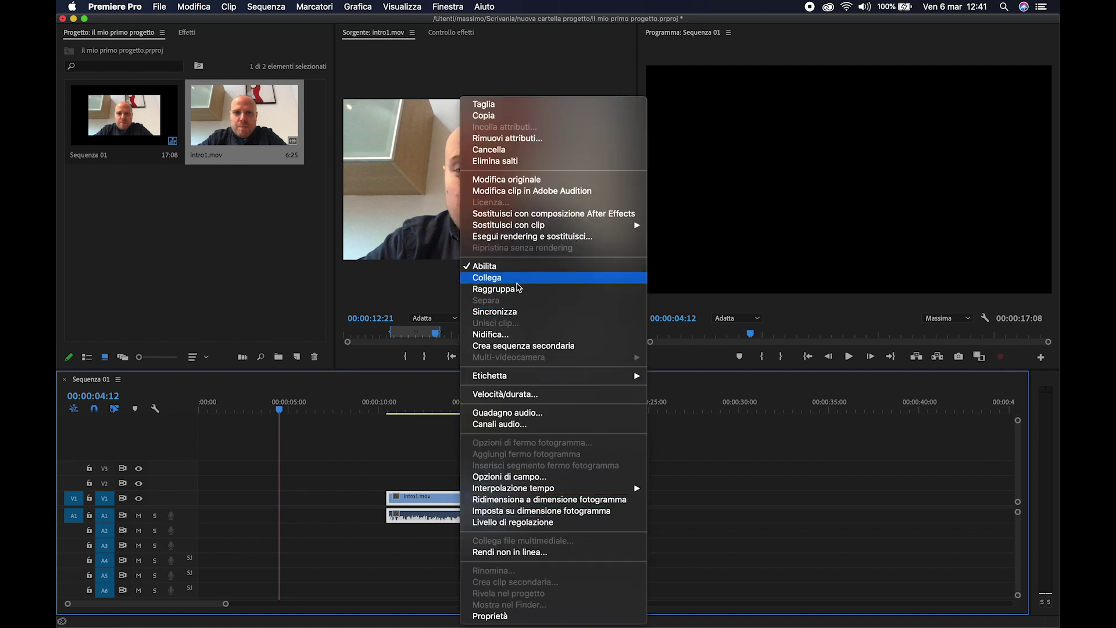
click(516, 277)
click(544, 498)
- Unlink again, offset the audio 14 frames later, and relink at about 10:06
drag(465, 502, 457, 504)
right_click(456, 503)
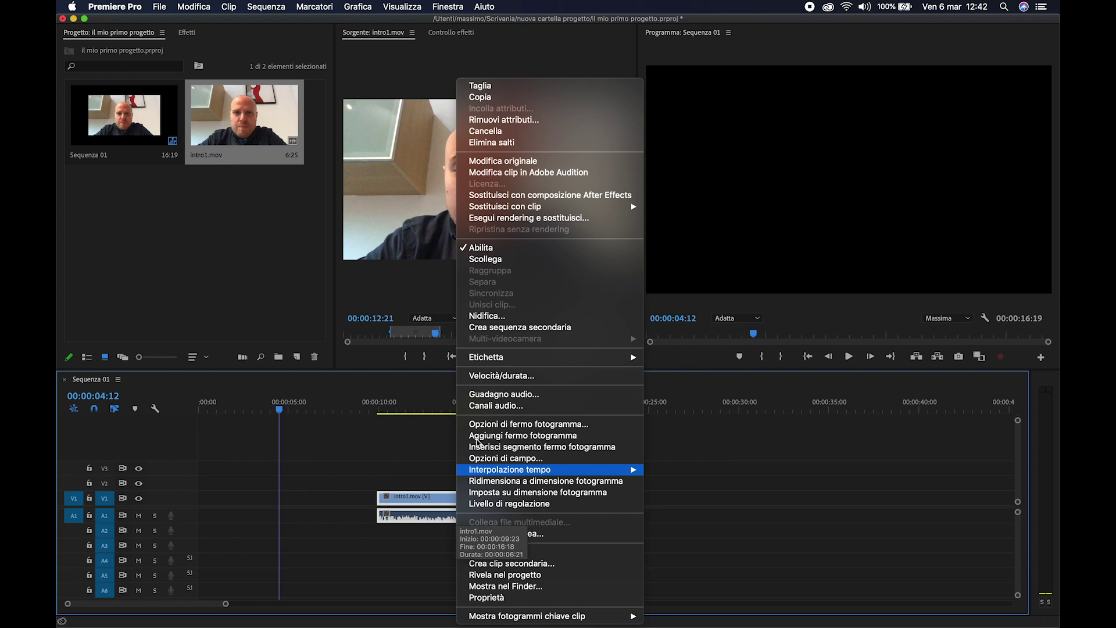
click(468, 263)
drag(417, 514, 438, 516)
drag(440, 475, 494, 532)
right_click(468, 500)
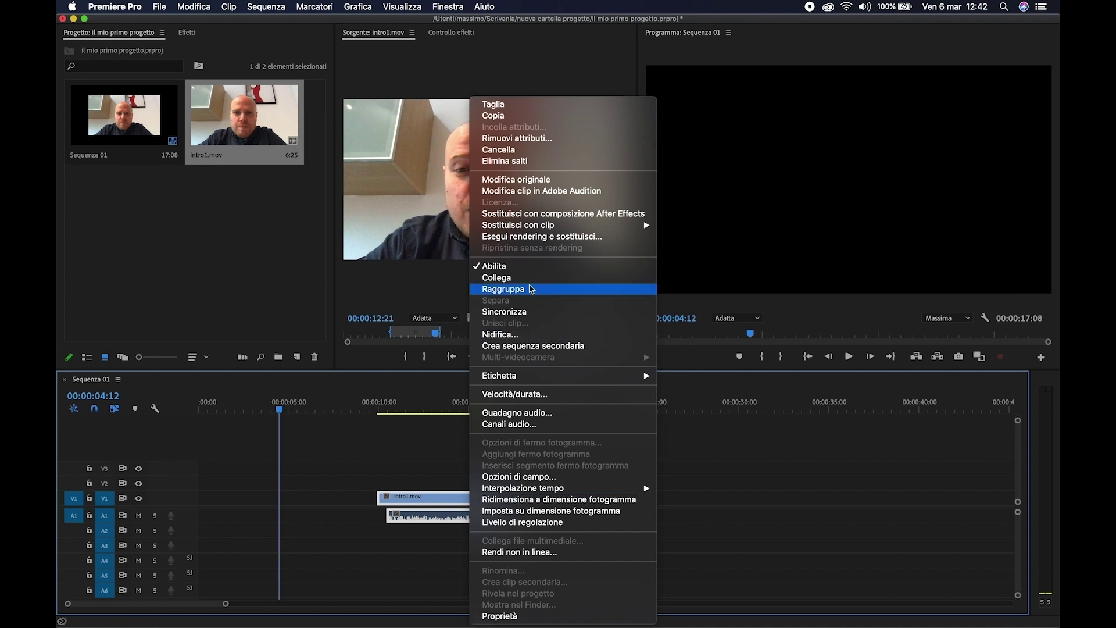
click(523, 278)
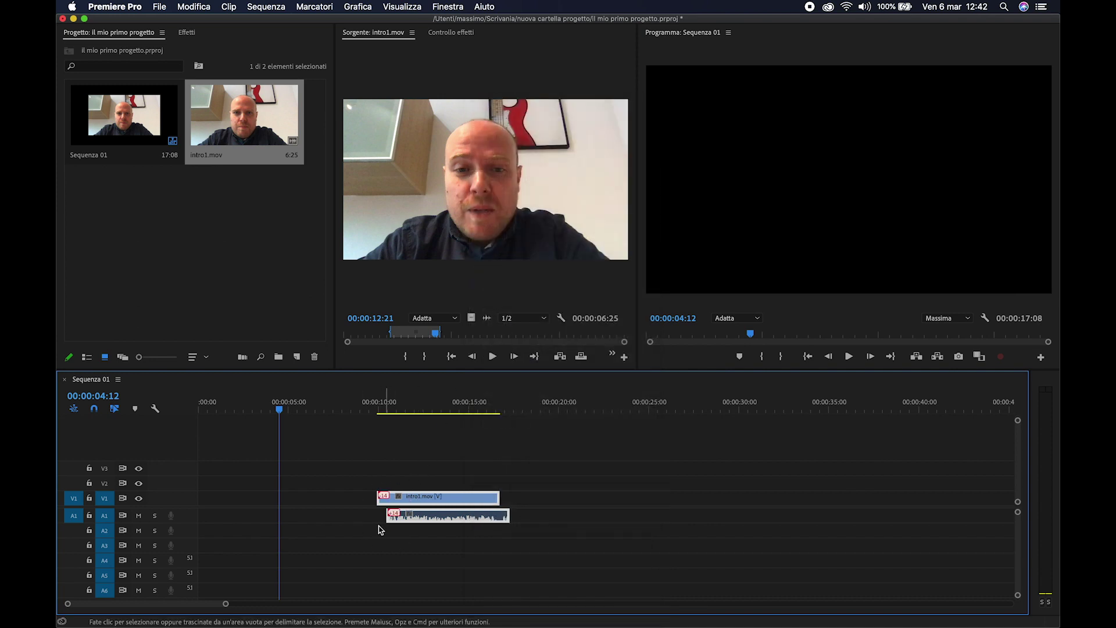
click(383, 409)
- Unlink intro1.mov, align its audio start with the video, and relink with Collega
drag(226, 603, 137, 605)
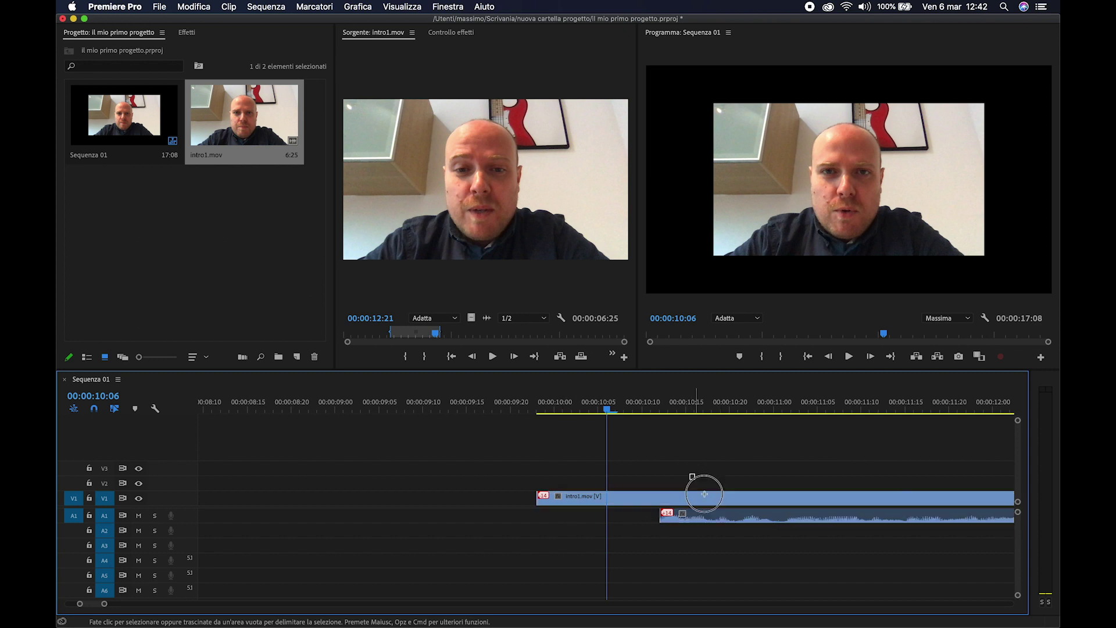
right_click(729, 521)
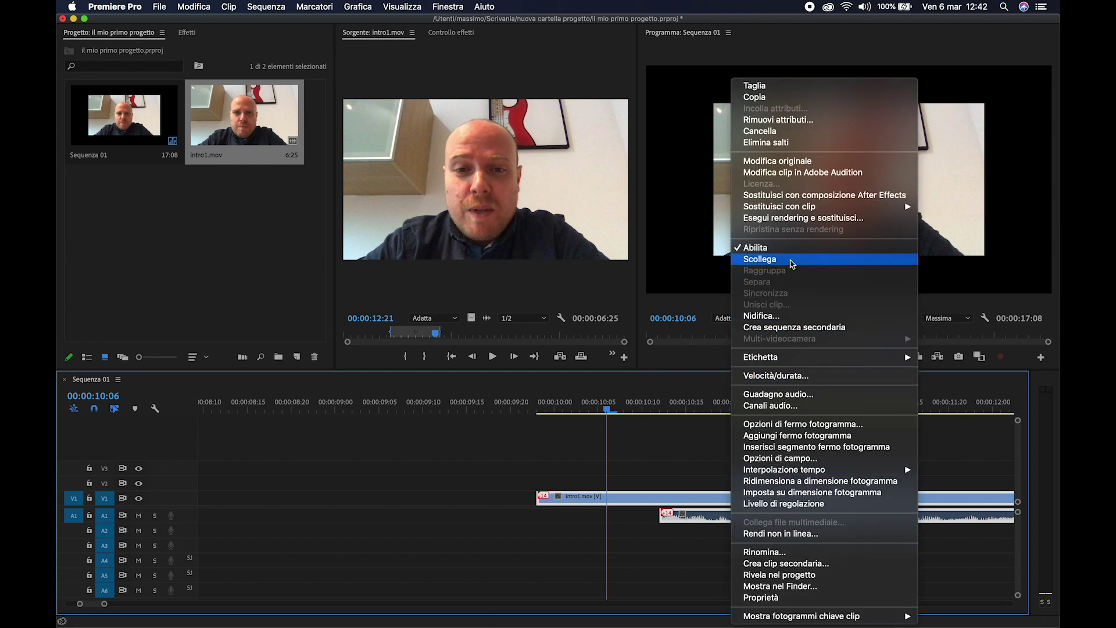
click(756, 258)
drag(692, 523, 569, 524)
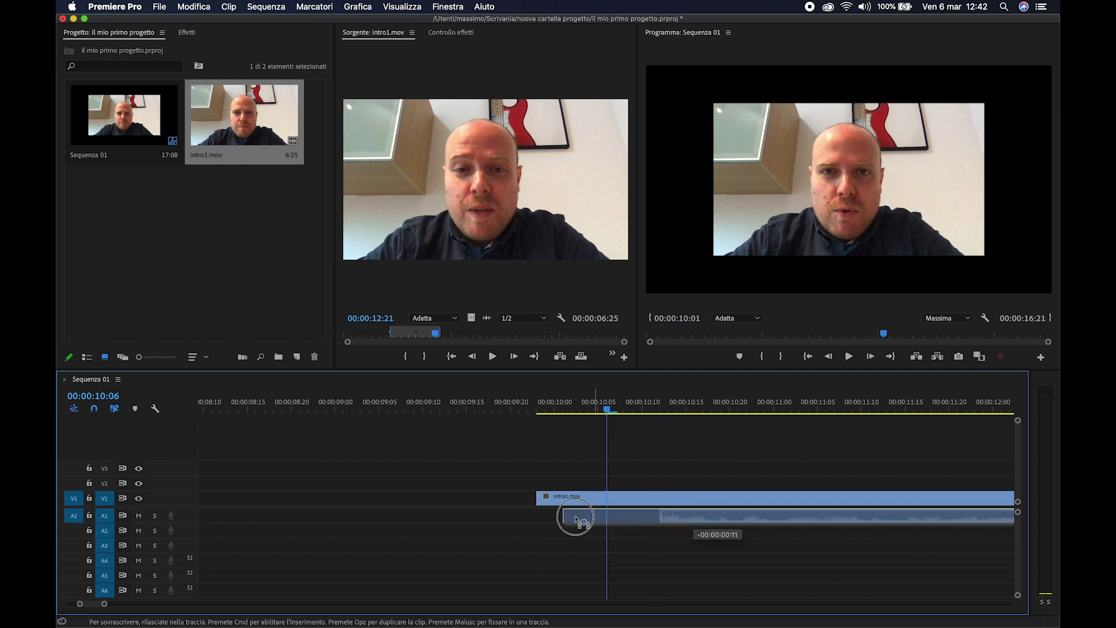
drag(653, 486, 703, 514)
right_click(703, 513)
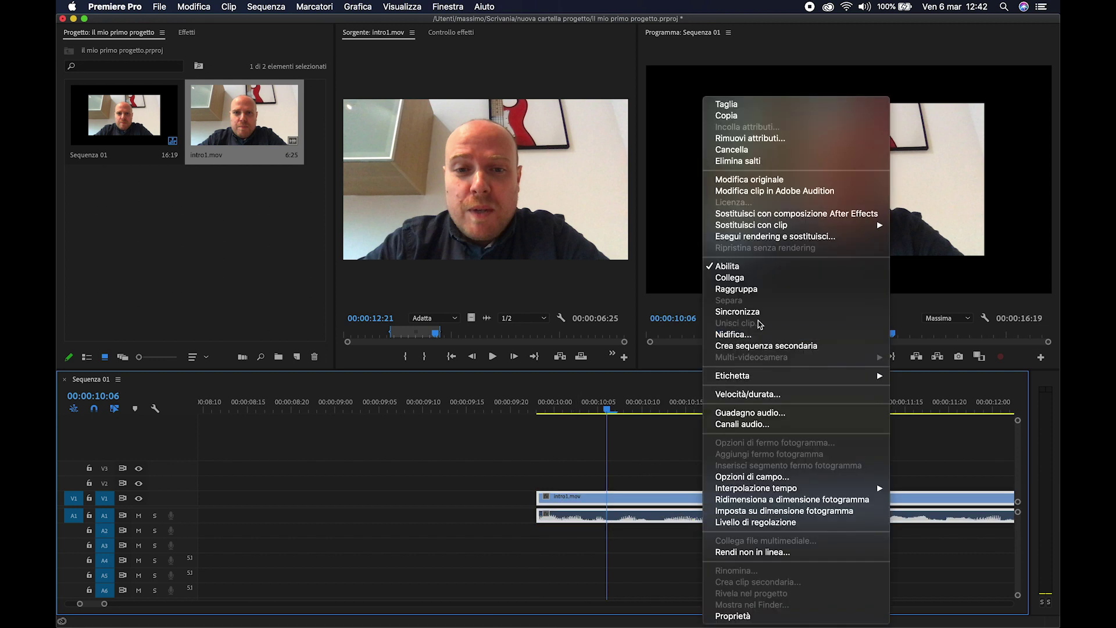
click(734, 274)
click(661, 468)
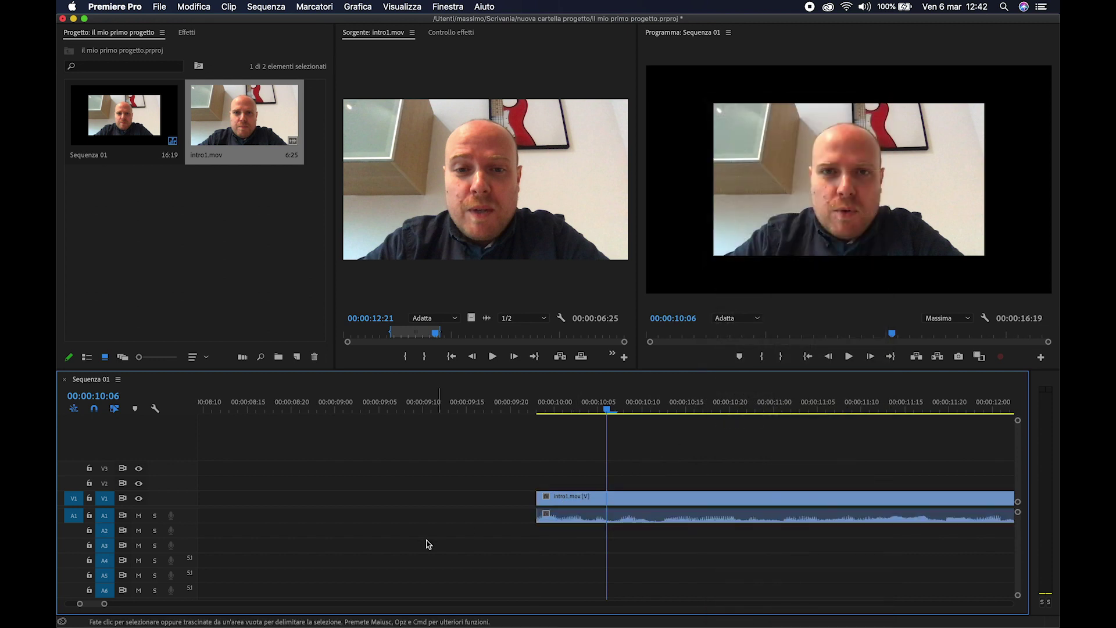
- Lock video track V1 and move the audio clip earlier, out of sync
drag(104, 604, 196, 603)
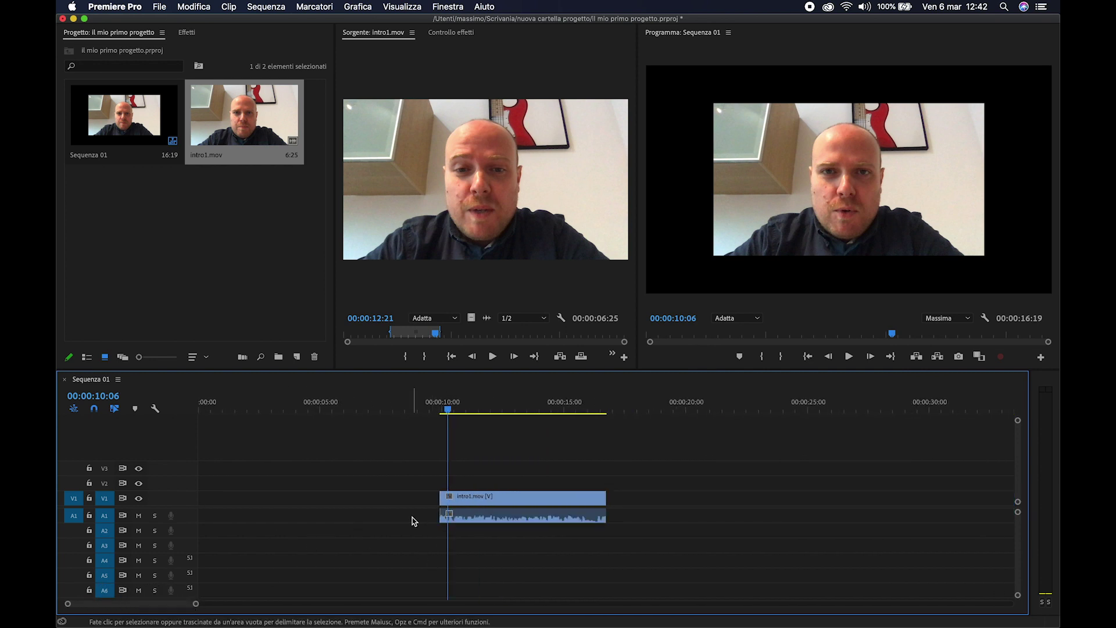
click(89, 499)
drag(515, 517, 429, 517)
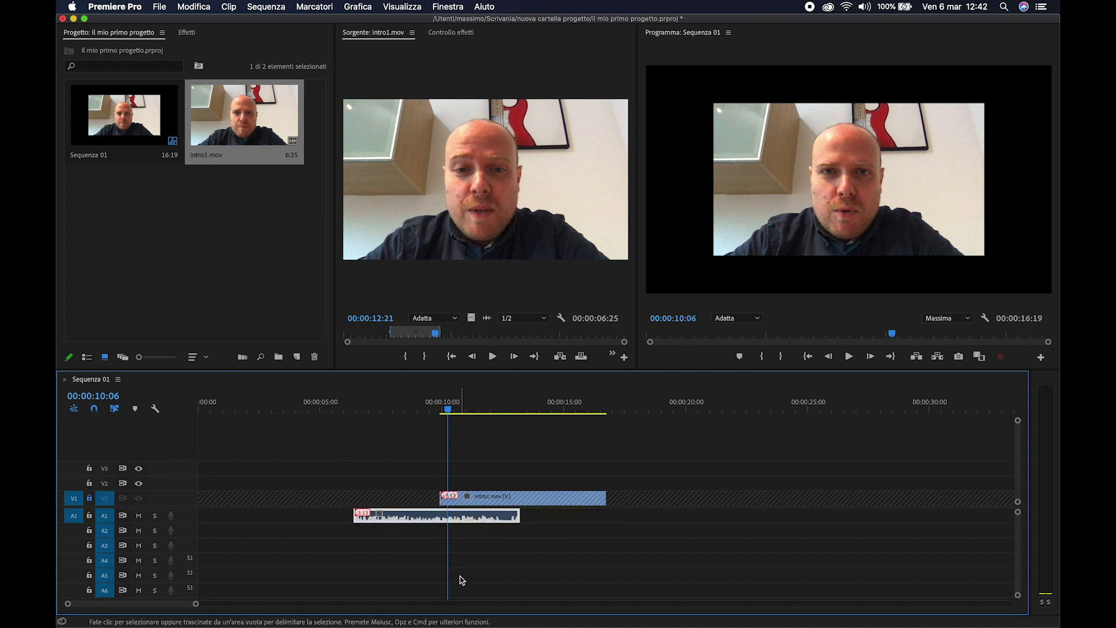
- Test the A1 and V1 track locks, undoing the trial moves, and leave both unlocked
key(super+z)
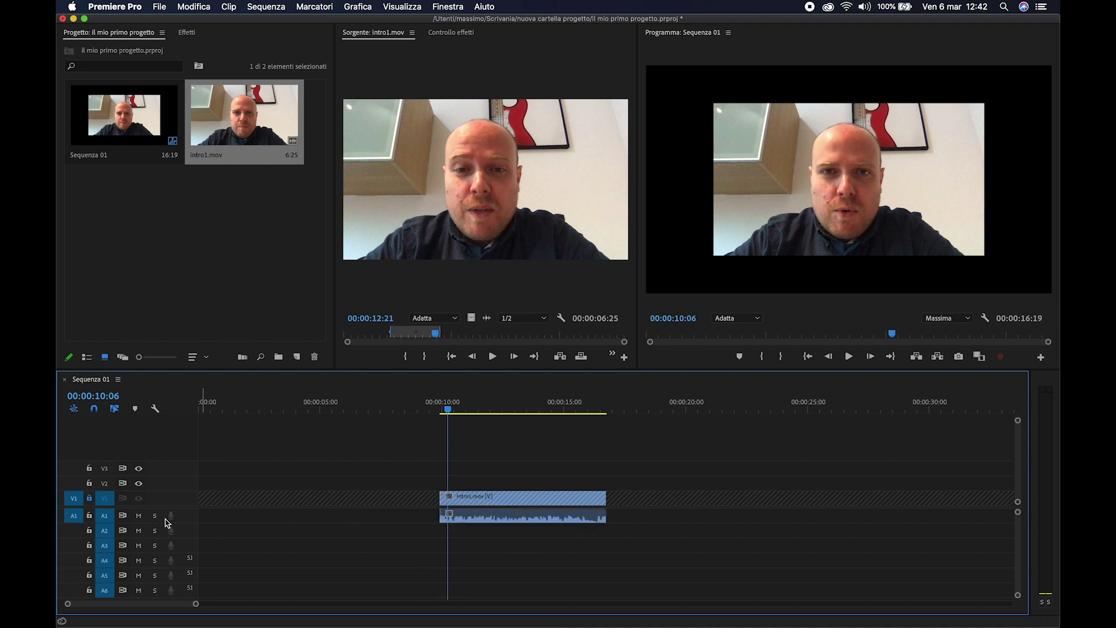
click(89, 515)
click(90, 498)
drag(466, 497, 425, 497)
key(super+z)
click(90, 515)
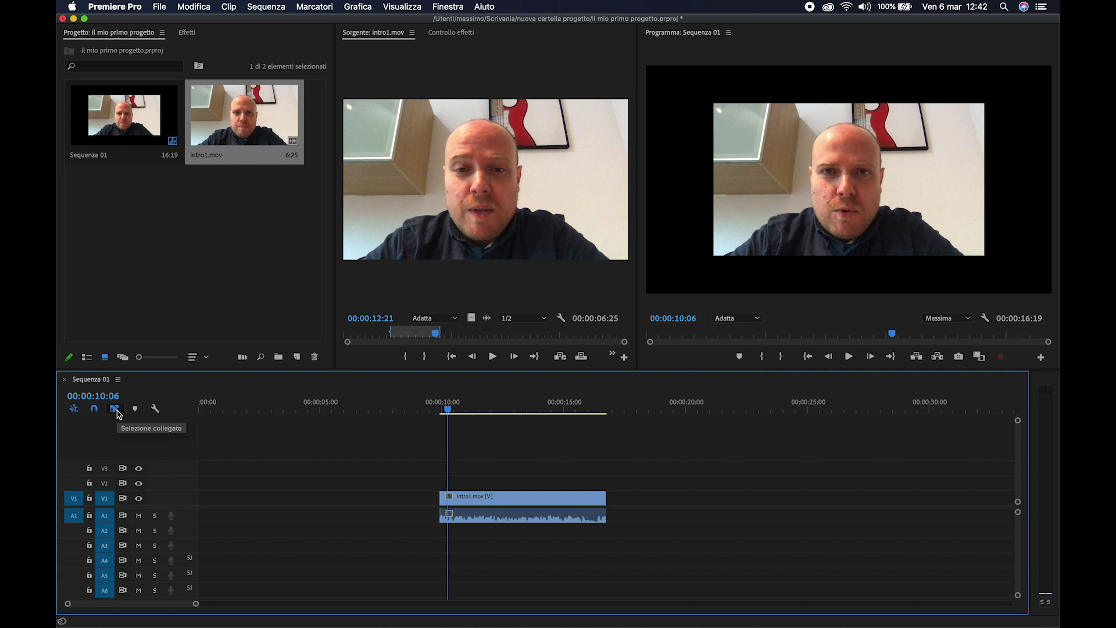
- With Linked Selection off, resync audio to video, then move the relinked clip earlier
click(116, 411)
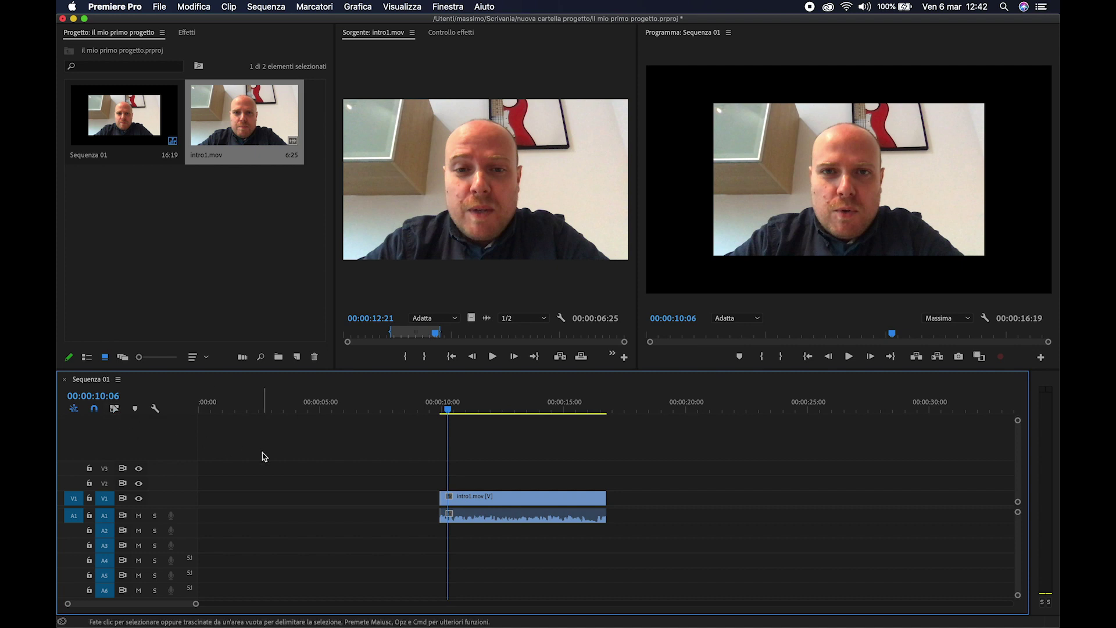
drag(493, 498, 358, 498)
mouse_move(529, 516)
mouse_down()
mouse_move(745, 526)
mouse_move(367, 519)
mouse_up()
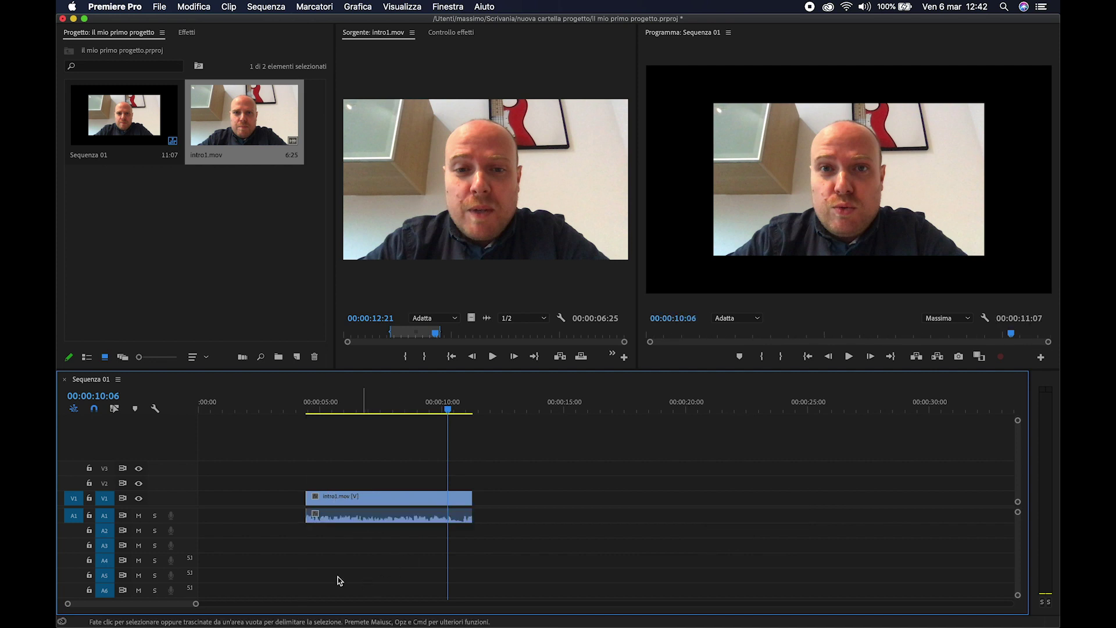
click(114, 409)
drag(377, 501, 307, 499)
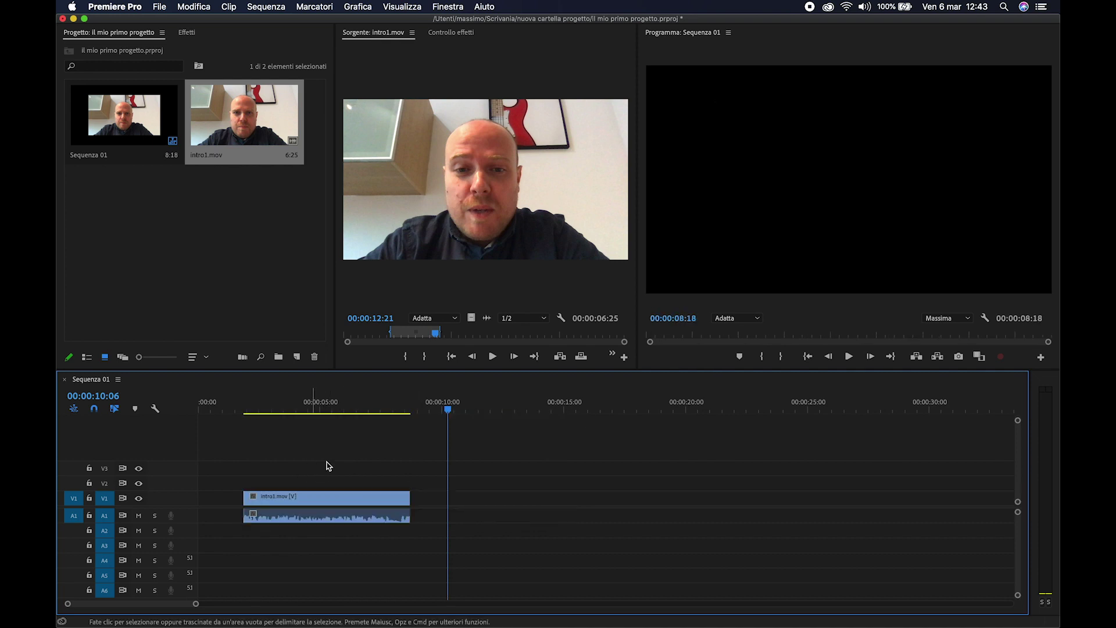
- Mark intro1.mov from 27:16 to 34:20 and place it in the sequence around 10 s
click(368, 407)
click(386, 405)
key(Right)
click(386, 405)
click(395, 267)
click(544, 335)
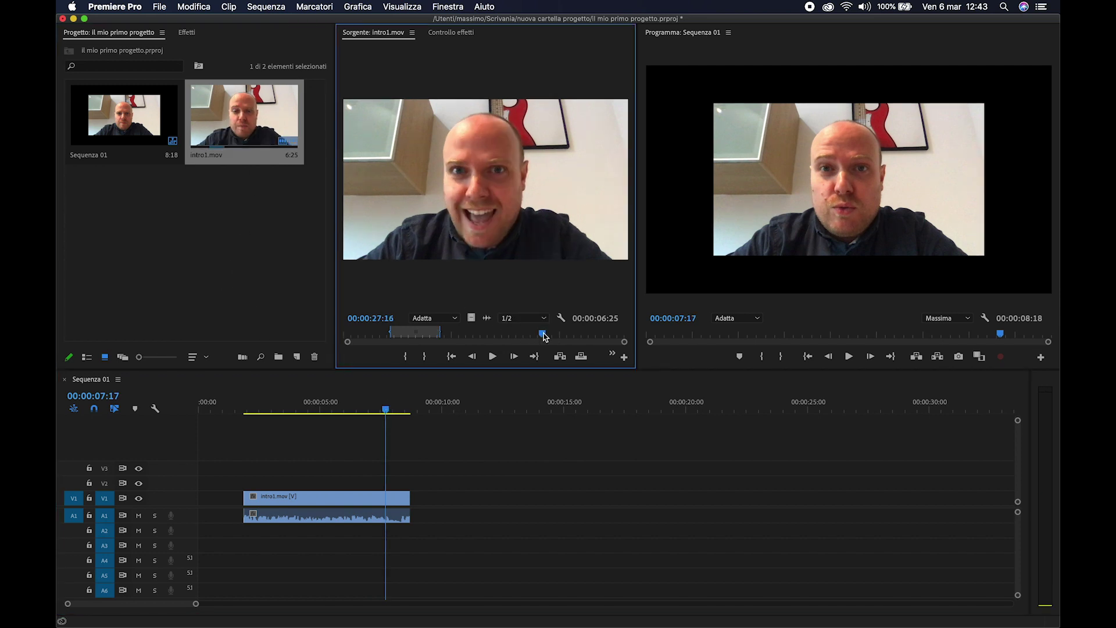
key(i)
click(593, 335)
key(o)
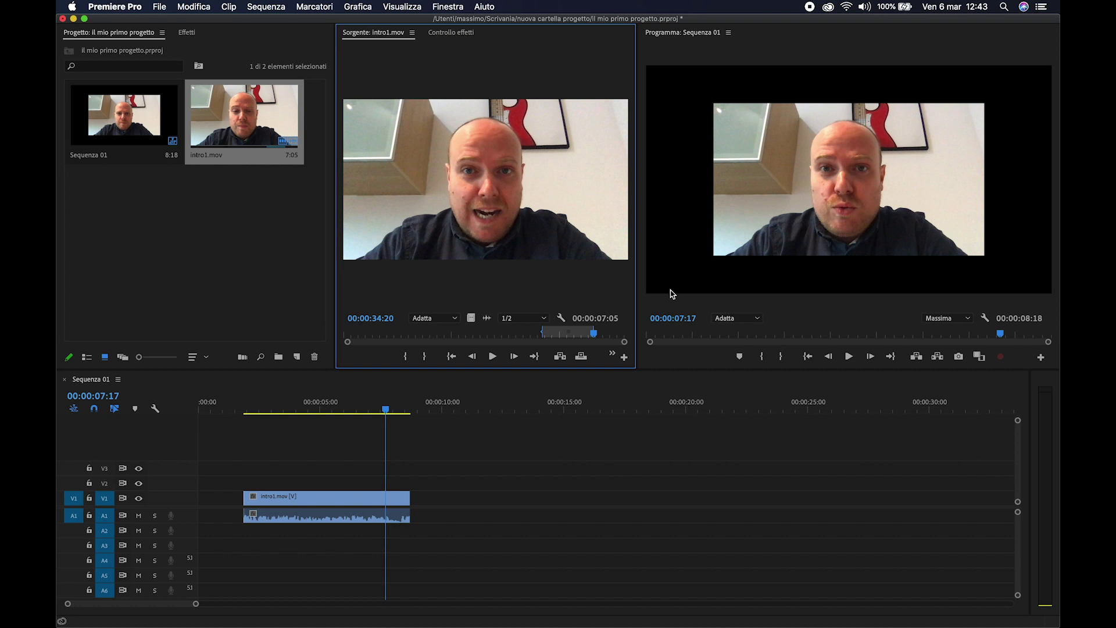
drag(543, 222, 490, 500)
- Ripple-delete both gaps so the clips join, and play back to check
click(555, 406)
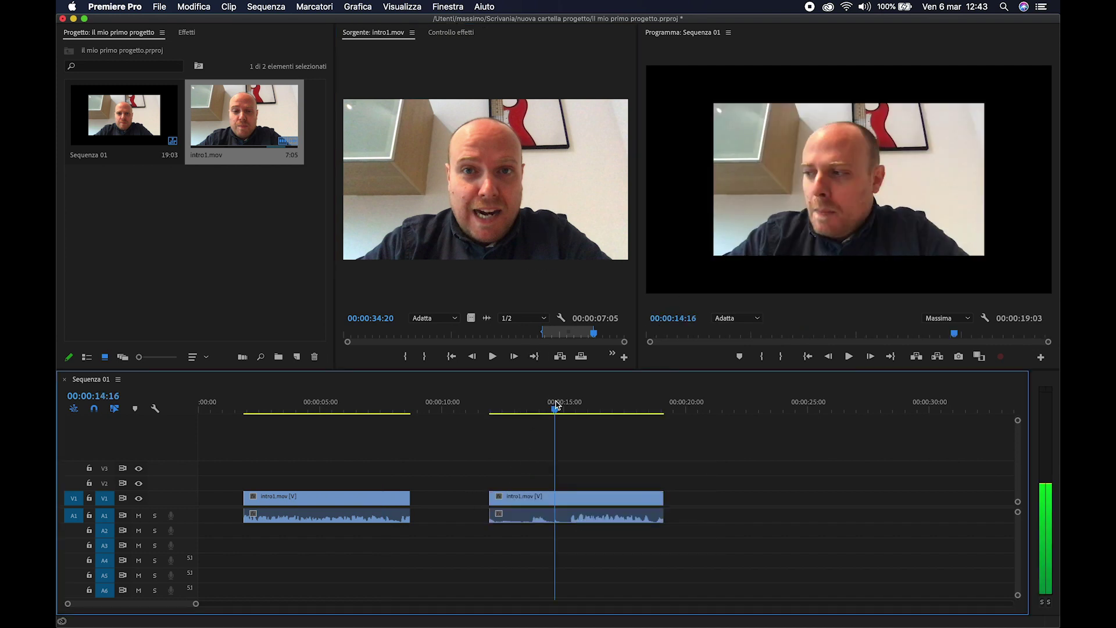
click(215, 501)
key(Delete)
click(407, 498)
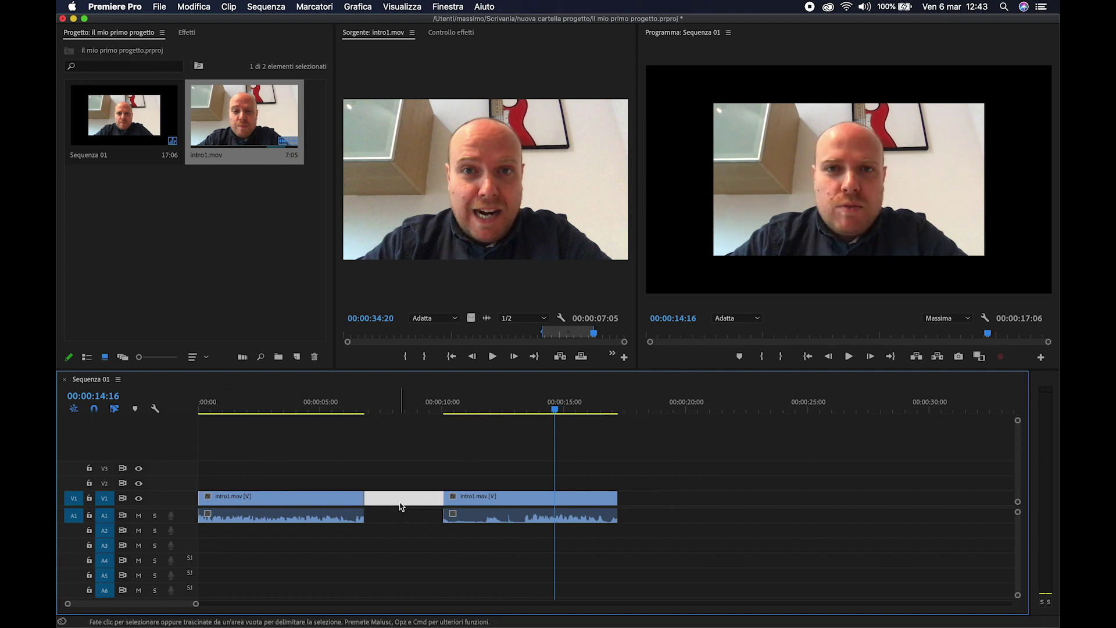
key(Delete)
click(344, 405)
key(space)
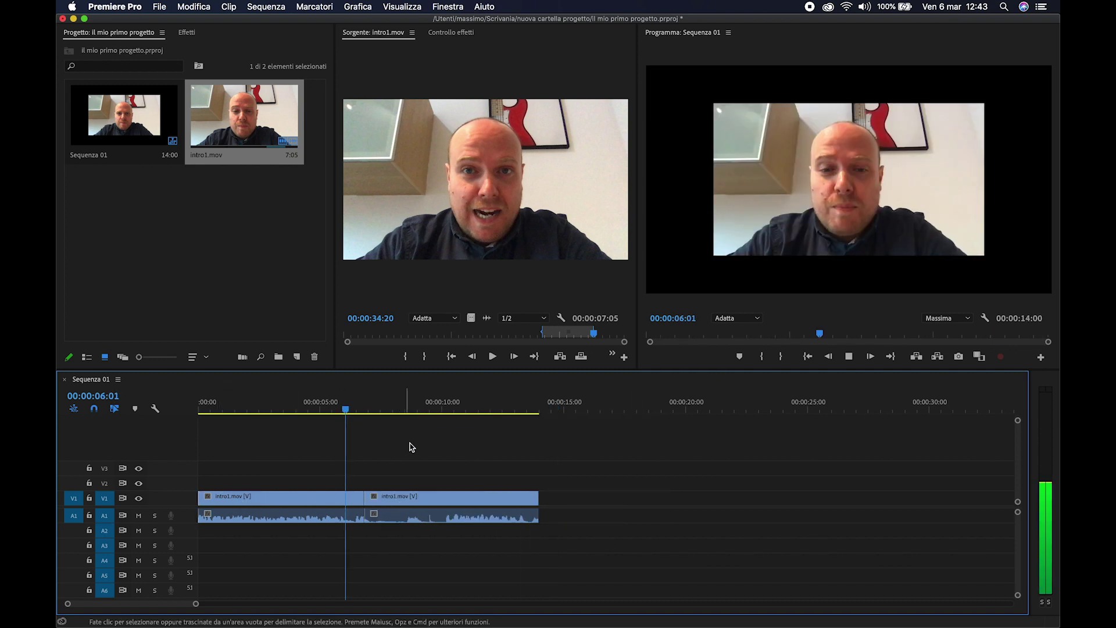
key(space)
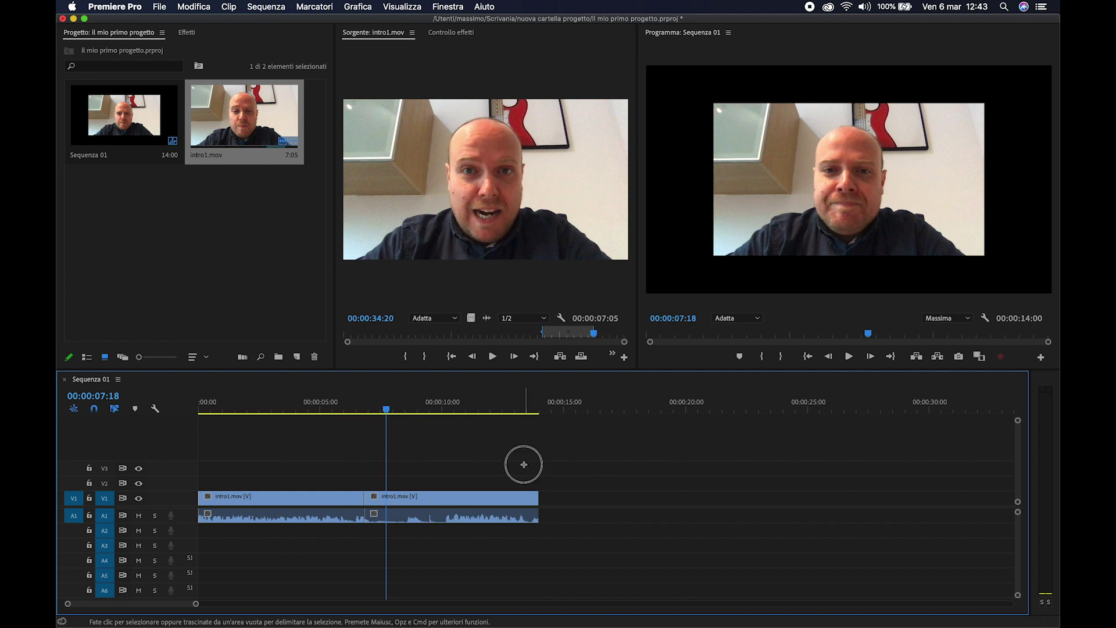
- Delete both clips from Sequenza 01
drag(525, 463, 297, 550)
key(Delete)
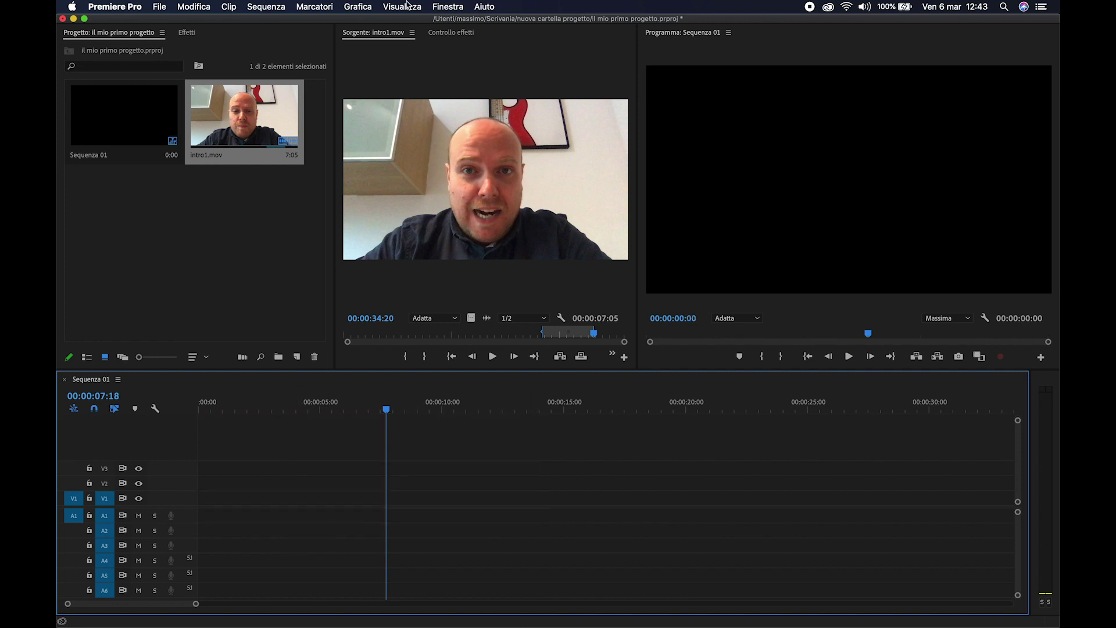
click(451, 33)
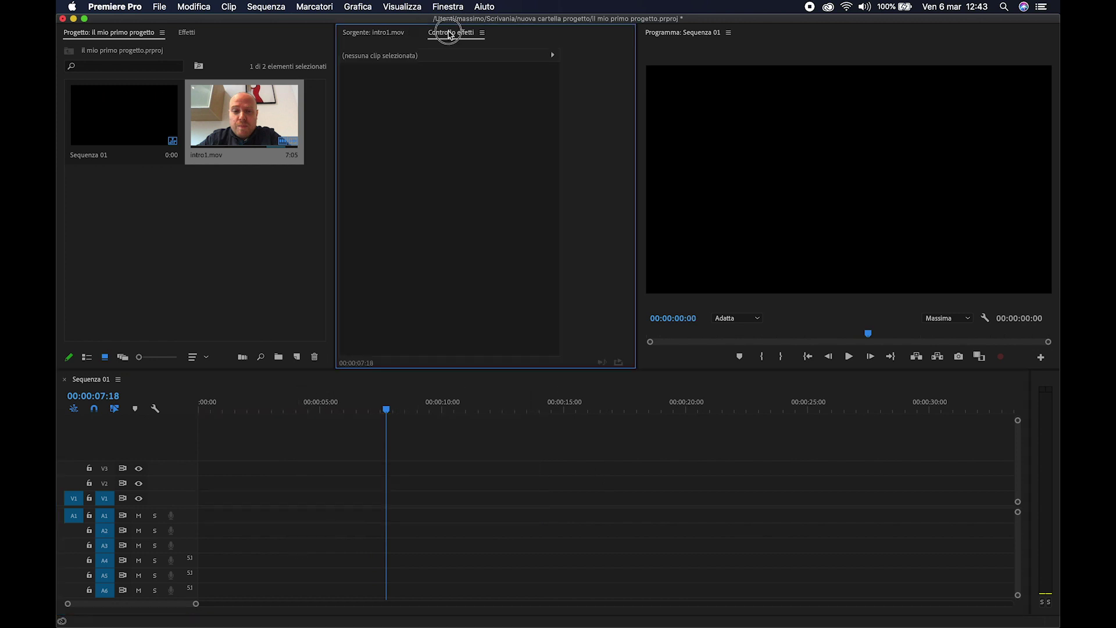
- Preview intro1.mov in the Source monitor at 00:00:19:27
click(375, 34)
click(205, 249)
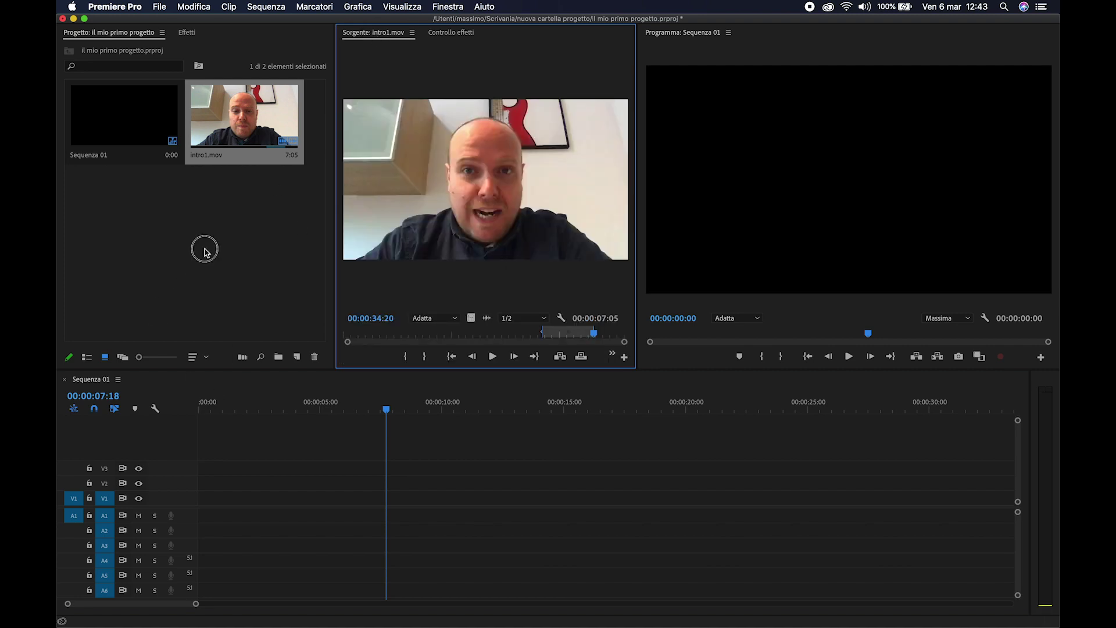
click(489, 334)
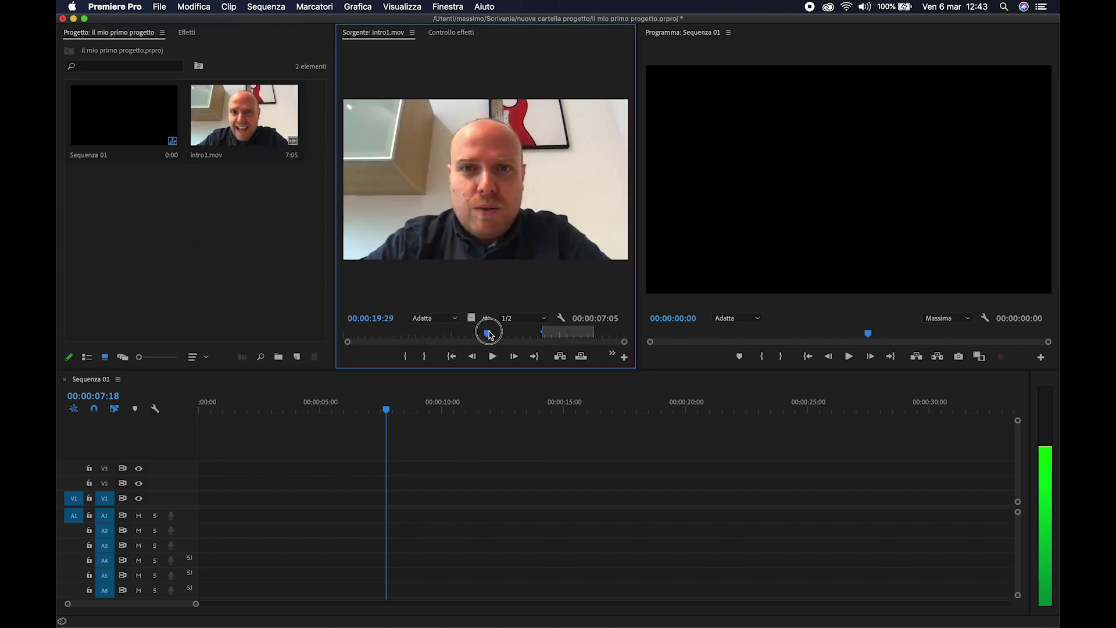
drag(488, 334, 487, 334)
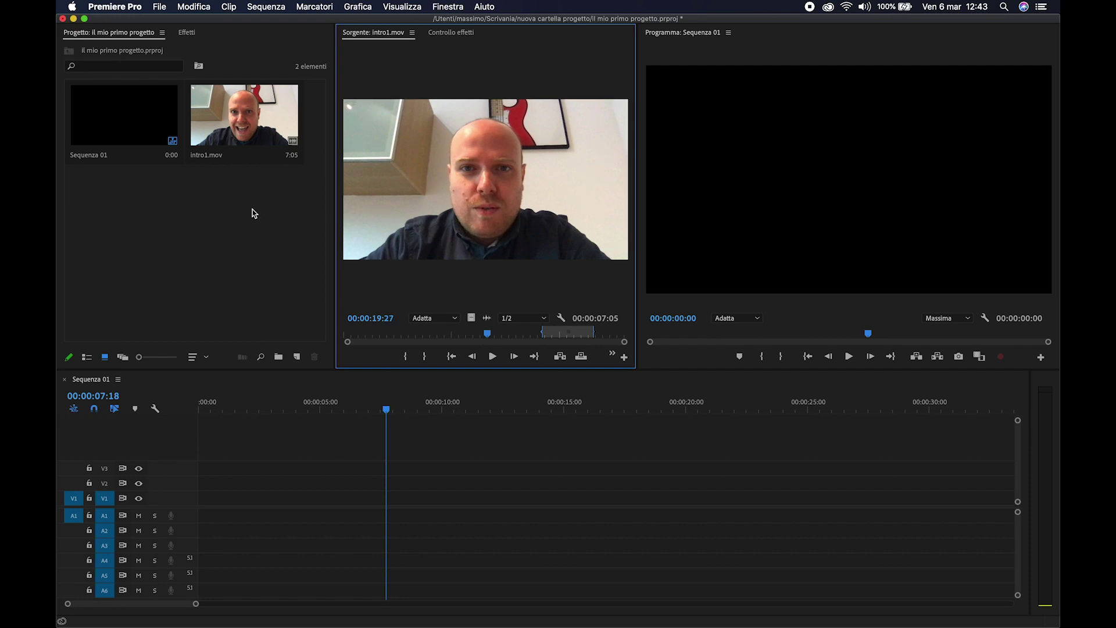
click(462, 36)
- Create a Contatore universale leader with default settings and place it at 0:00 on V1
right_click(211, 207)
mouse_move(277, 256)
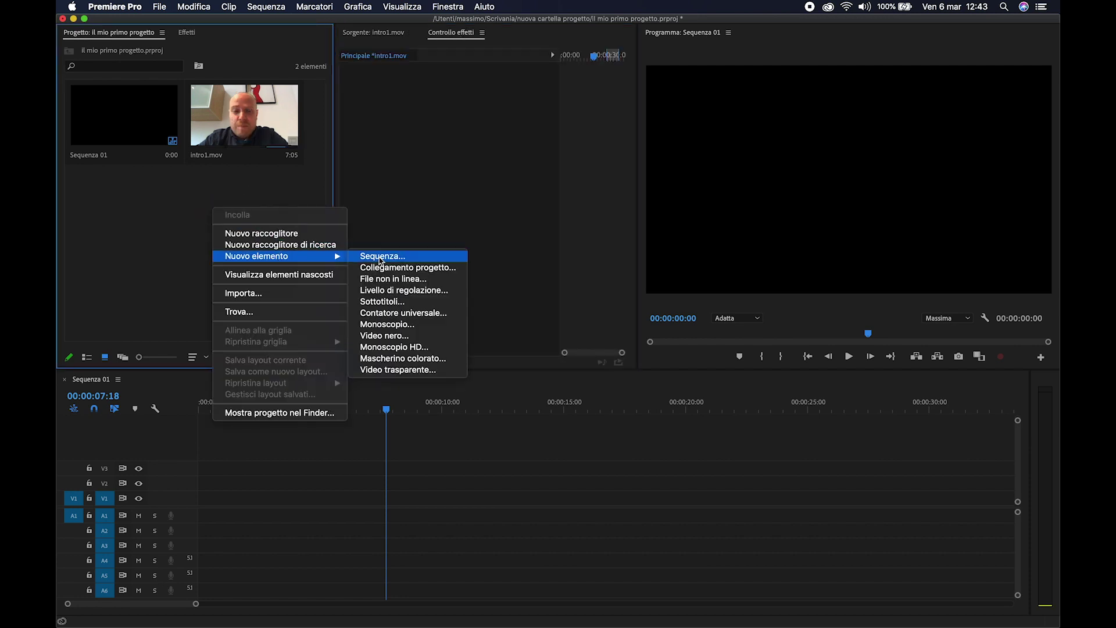
click(451, 314)
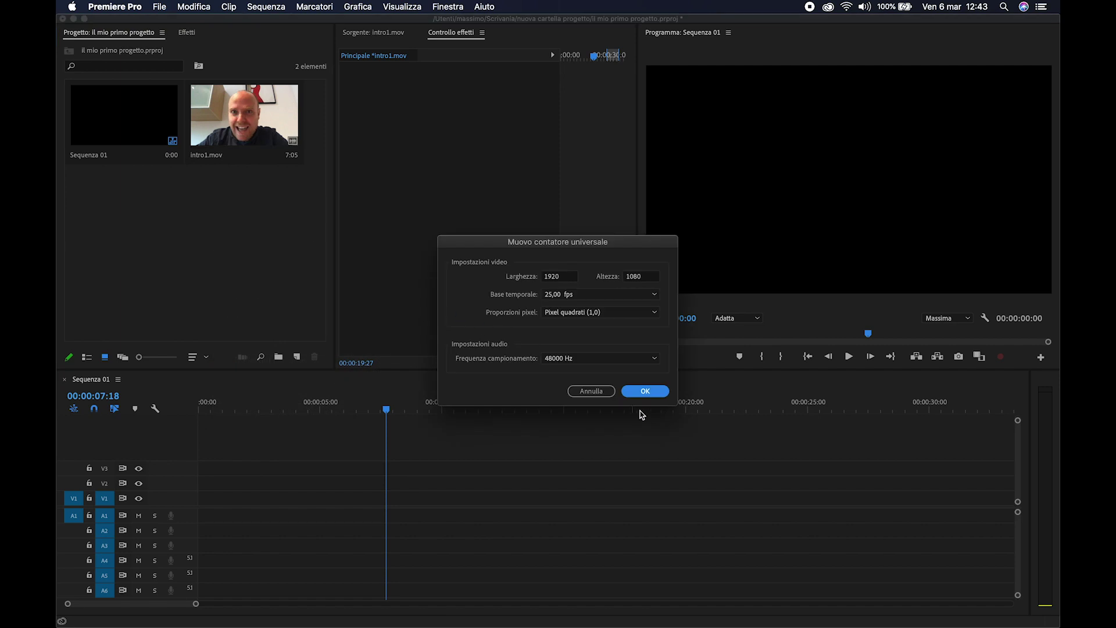
click(649, 393)
click(702, 449)
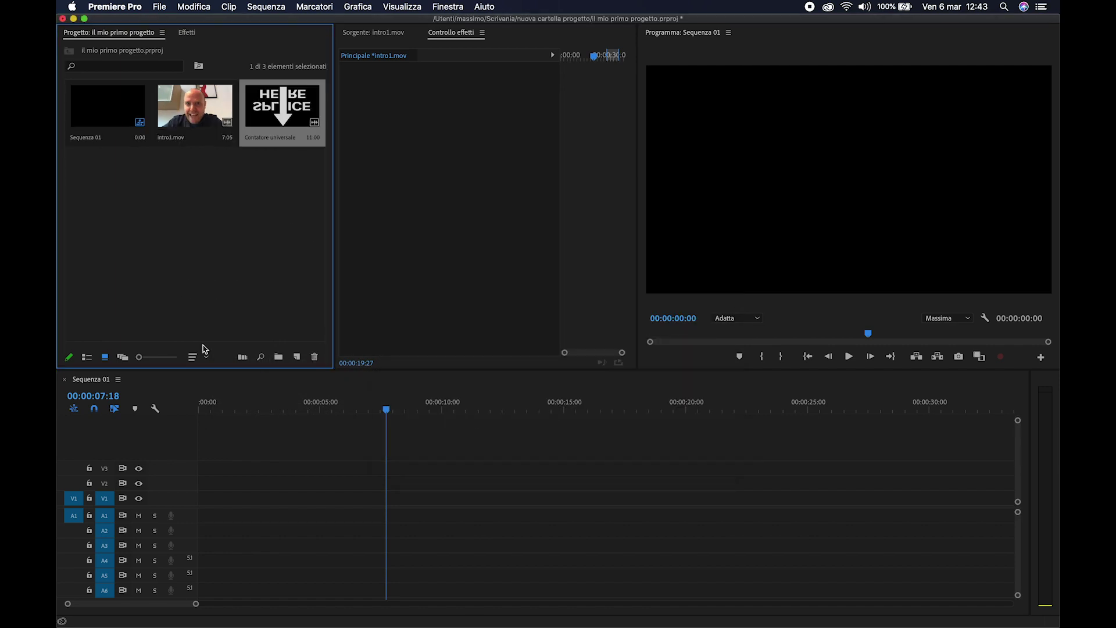
drag(278, 131, 285, 510)
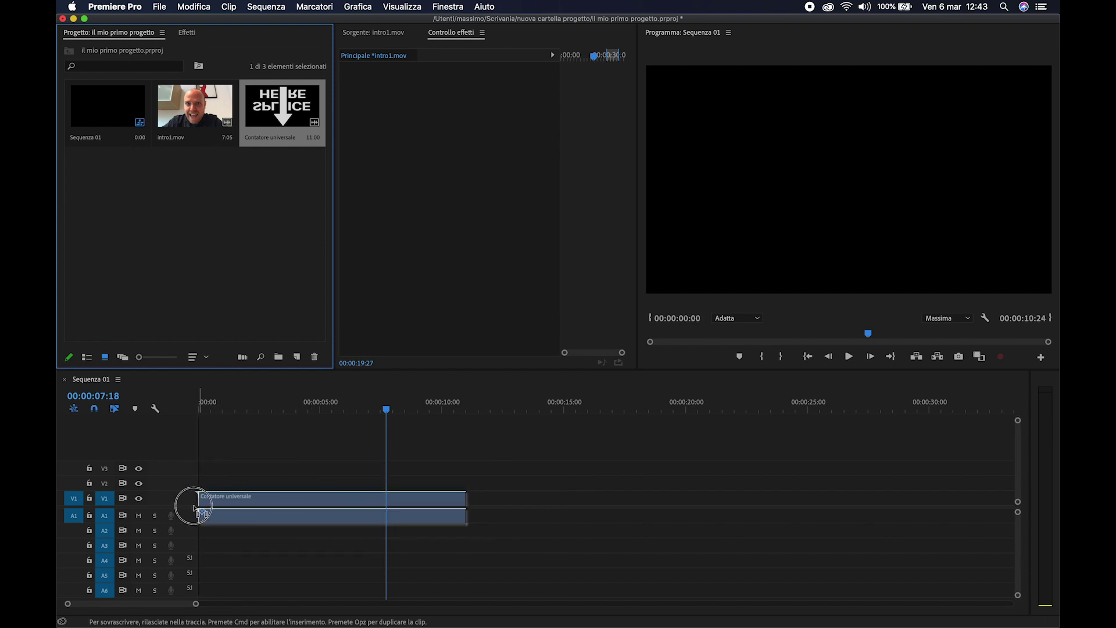
drag(285, 511, 187, 500)
- Razor-cut the leader at 00:00:03:17 and a second point, deleting the first and third pieces
click(310, 410)
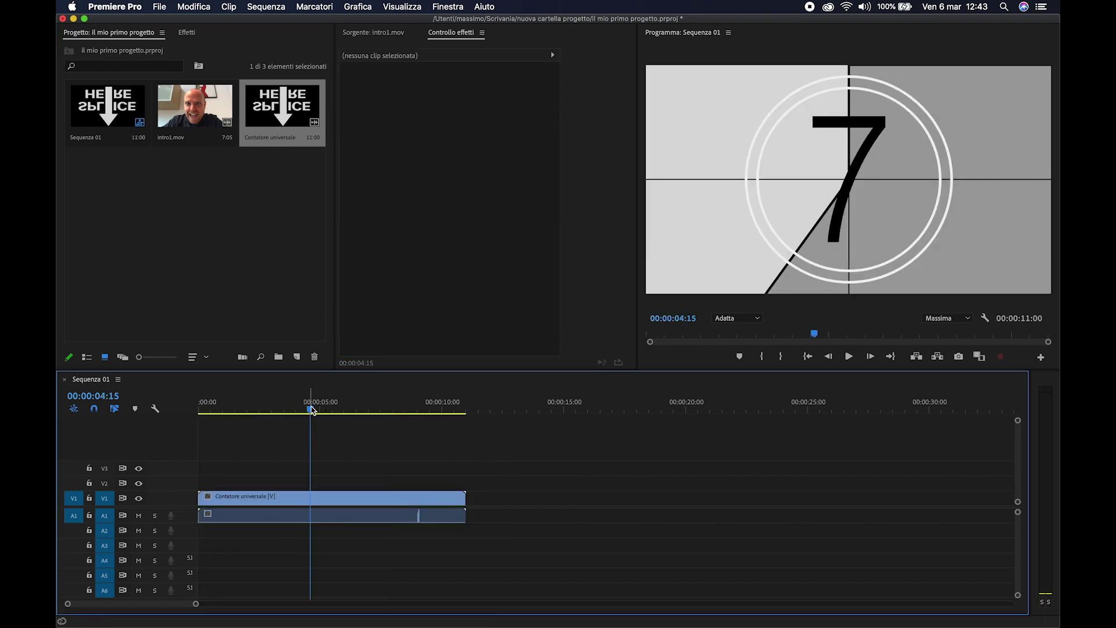
key(space)
click(289, 413)
key(c)
click(288, 499)
click(367, 501)
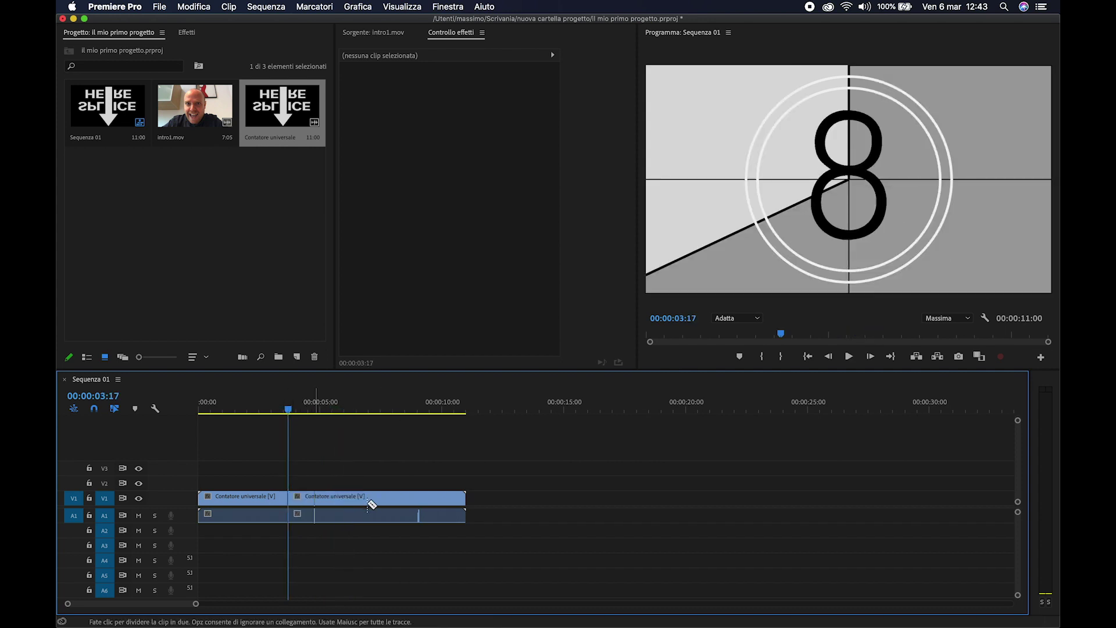
key(v)
click(402, 503)
key(Delete)
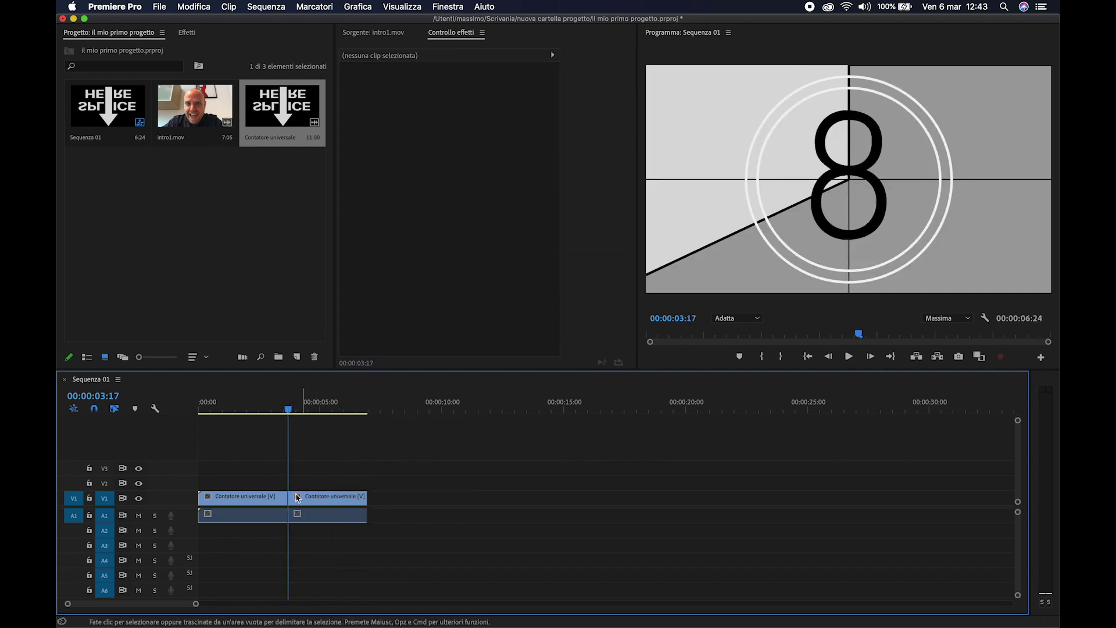
click(277, 500)
key(Delete)
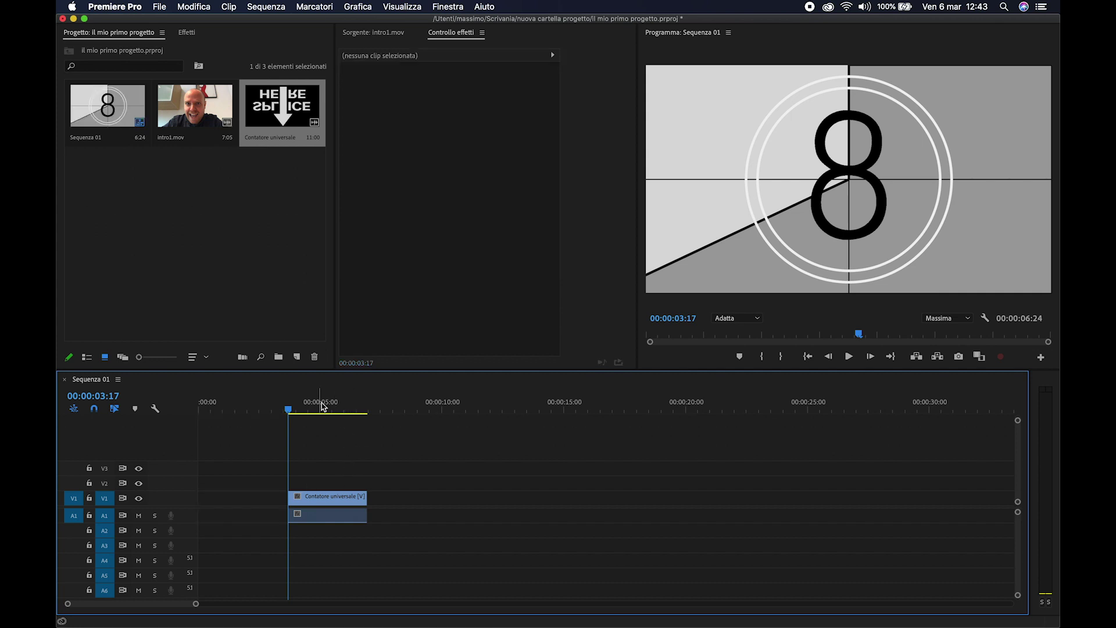
- Paste a copy of the leader piece and ripple-delete the gaps so both start at 0:00
click(321, 407)
click(345, 497)
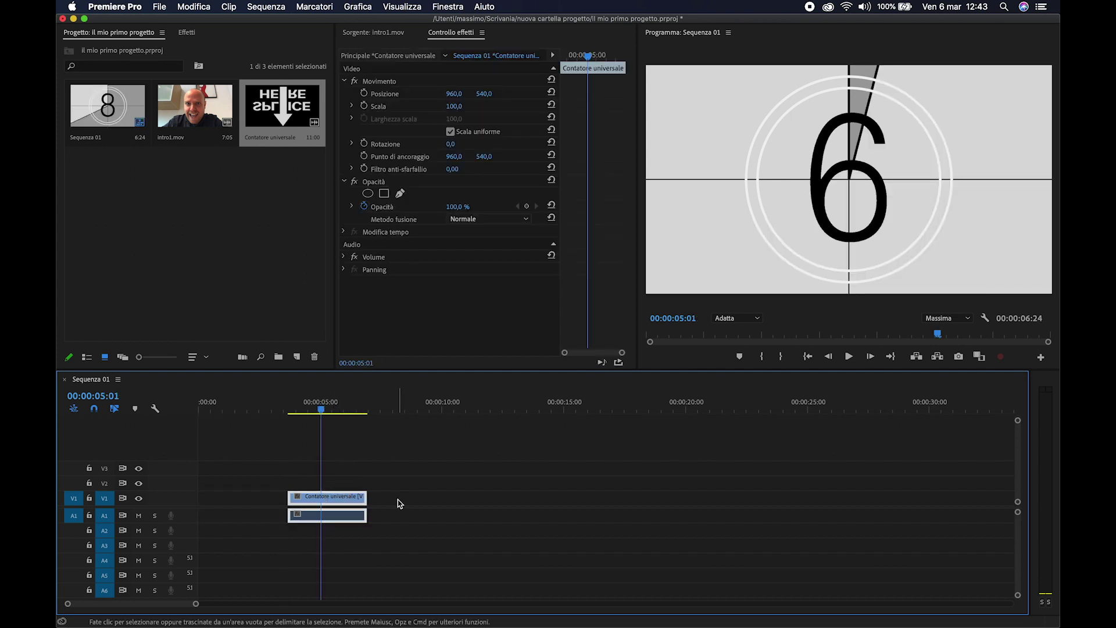
click(405, 407)
key(super+v)
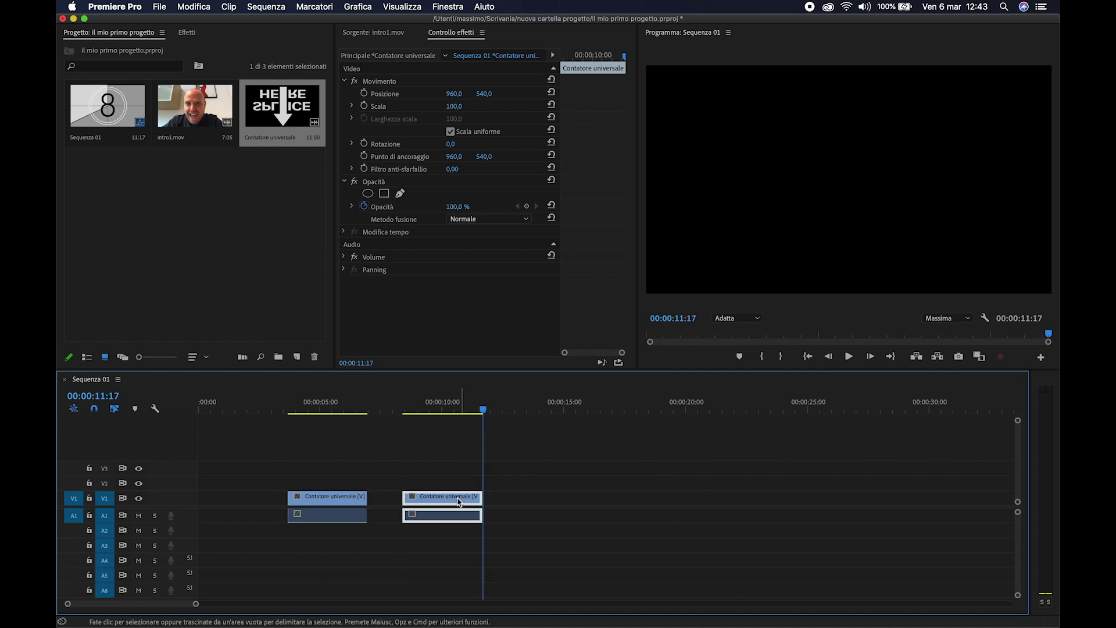
click(389, 503)
key(BackSpace)
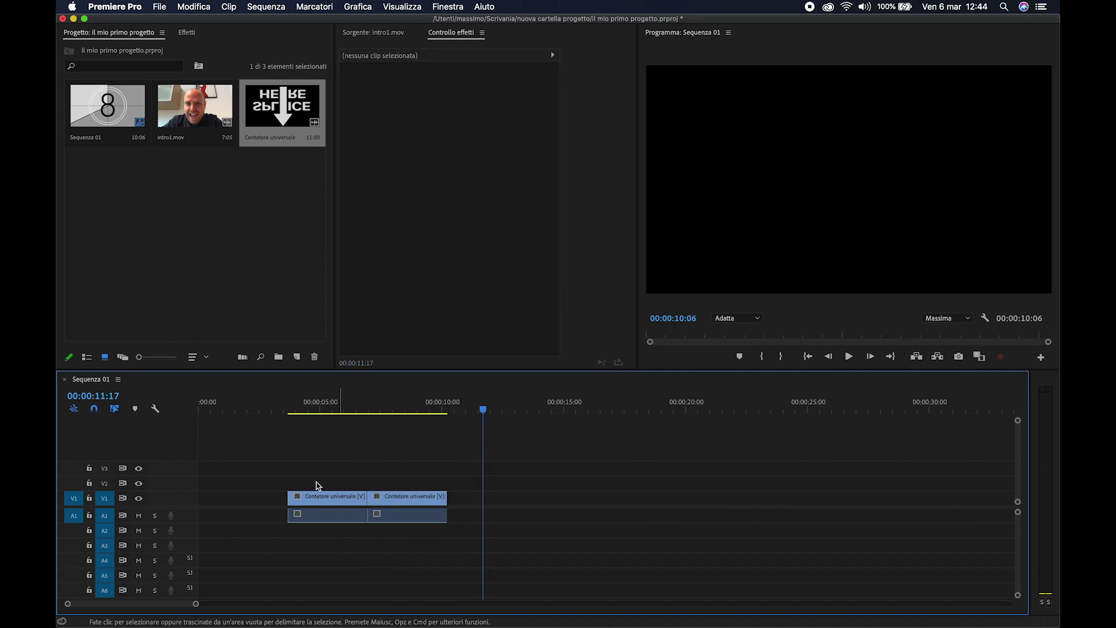
click(247, 498)
key(BackSpace)
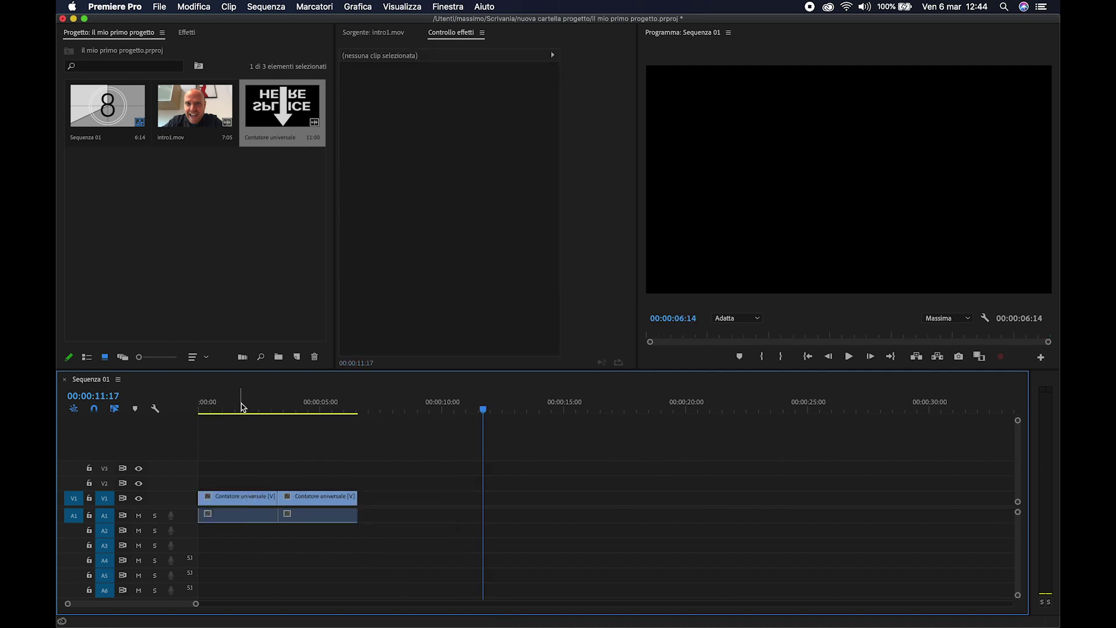
click(240, 407)
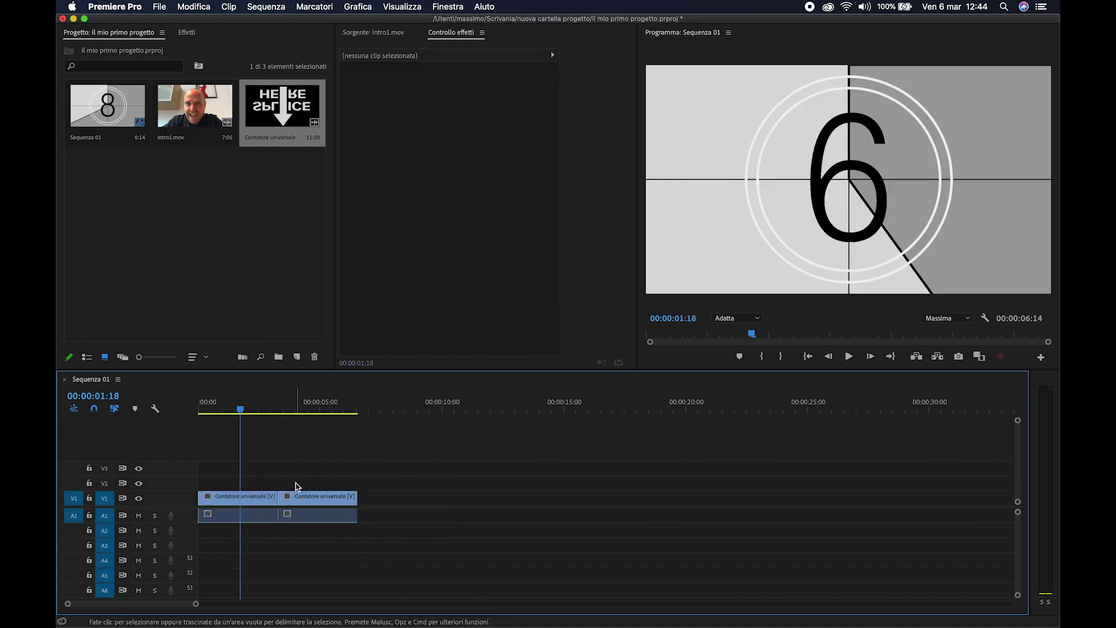
click(248, 503)
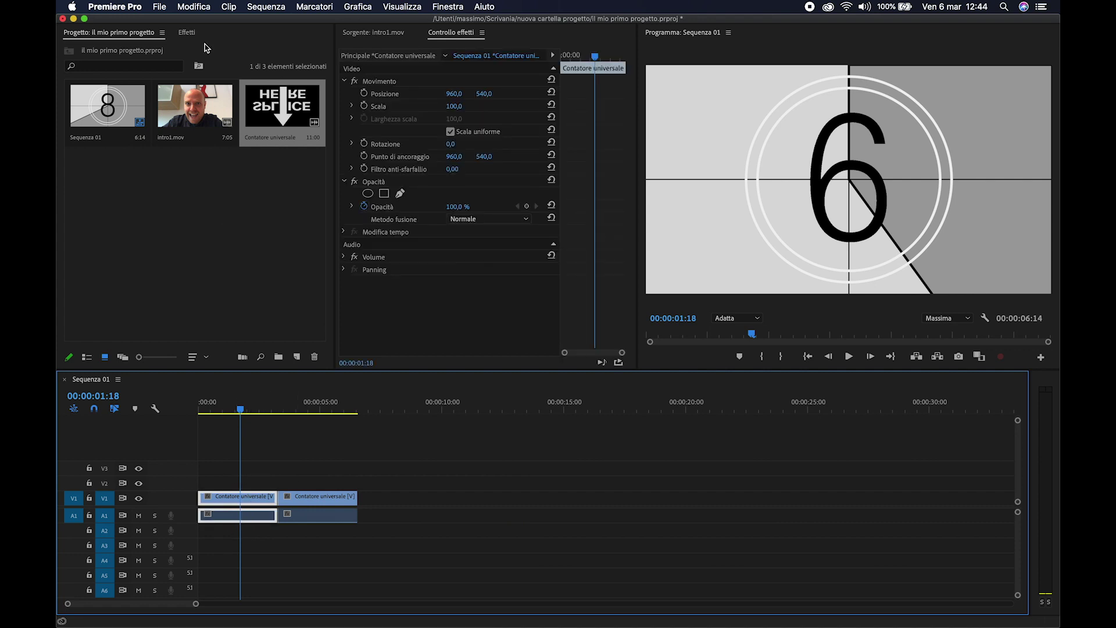
- Apply Luminosità e contrasto (searched 'lumin') to the first leader piece, boost it, then delete it
click(187, 33)
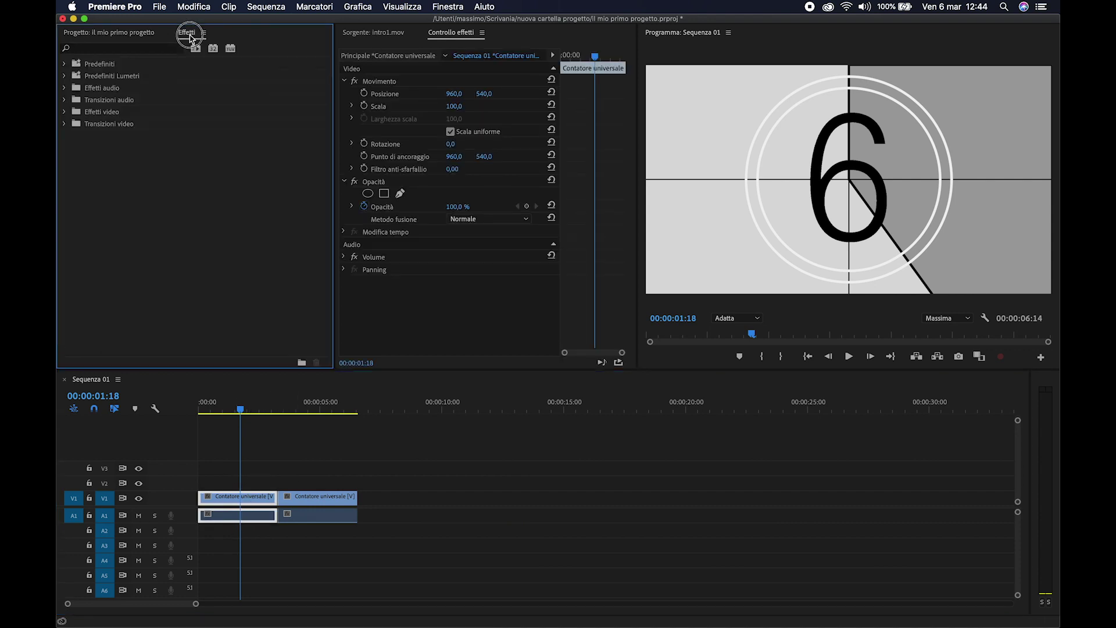
click(122, 49)
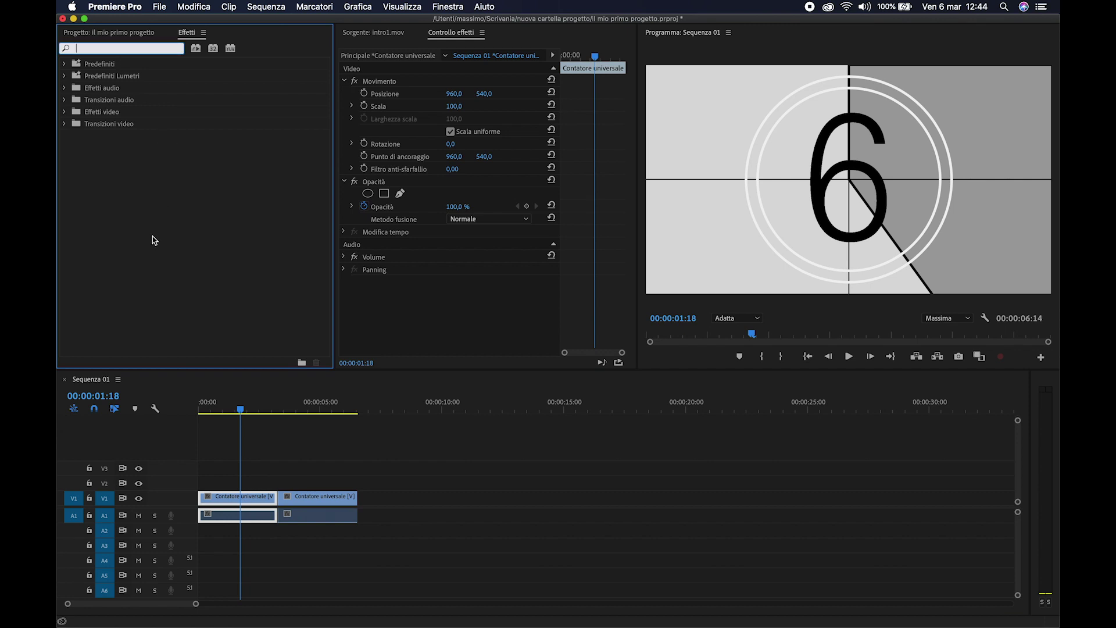
text(lumin)
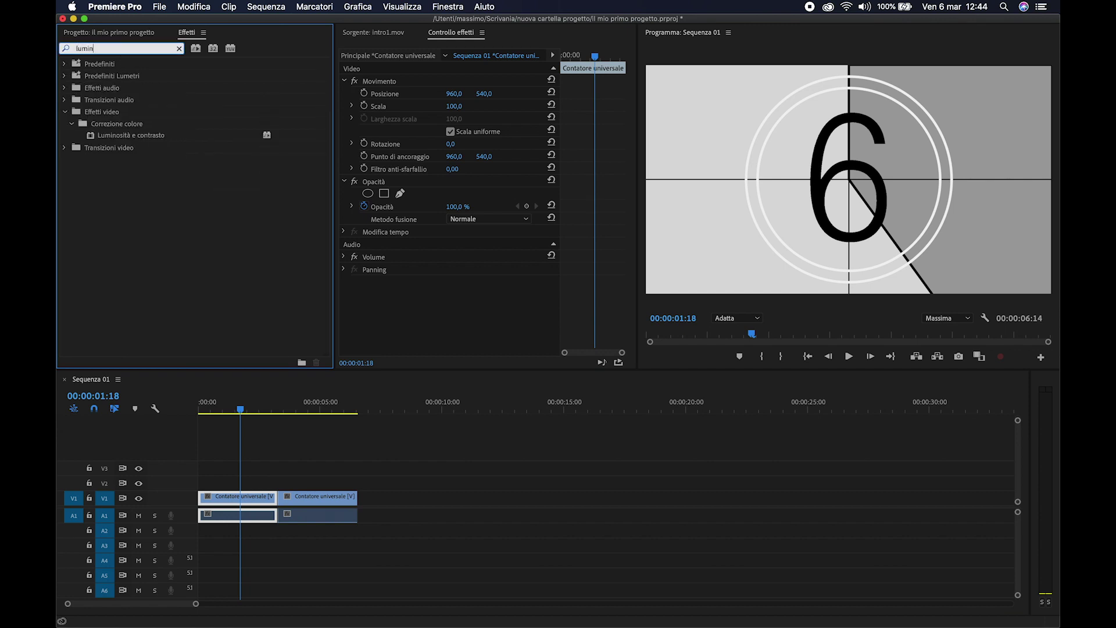
drag(140, 136, 244, 497)
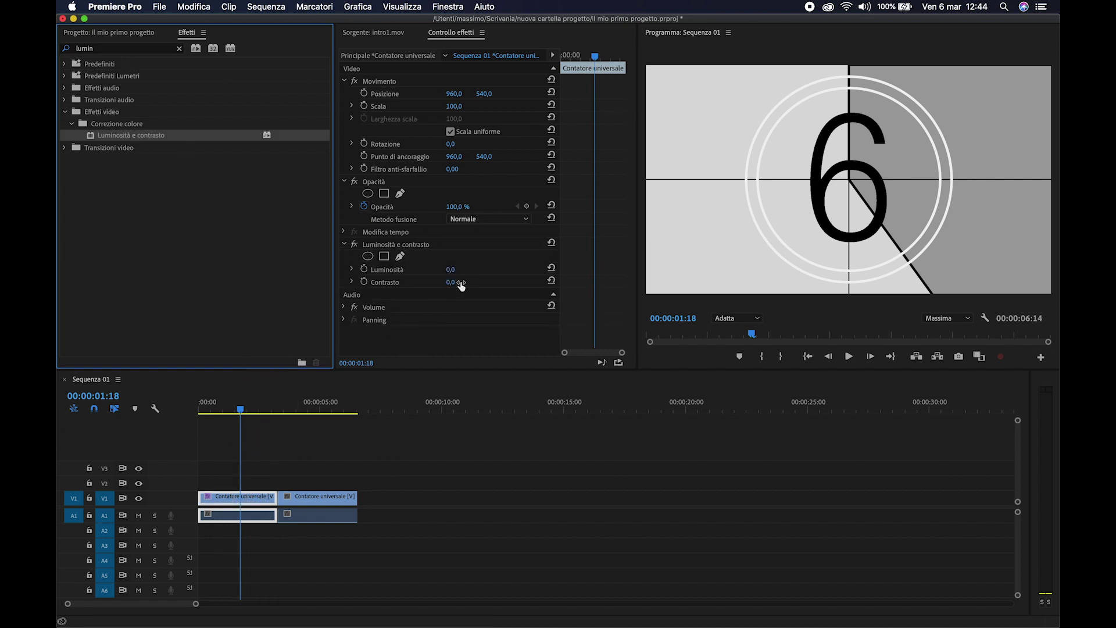
mouse_move(450, 272)
mouse_down()
mouse_move(509, 272)
mouse_move(462, 271)
mouse_move(489, 282)
mouse_up()
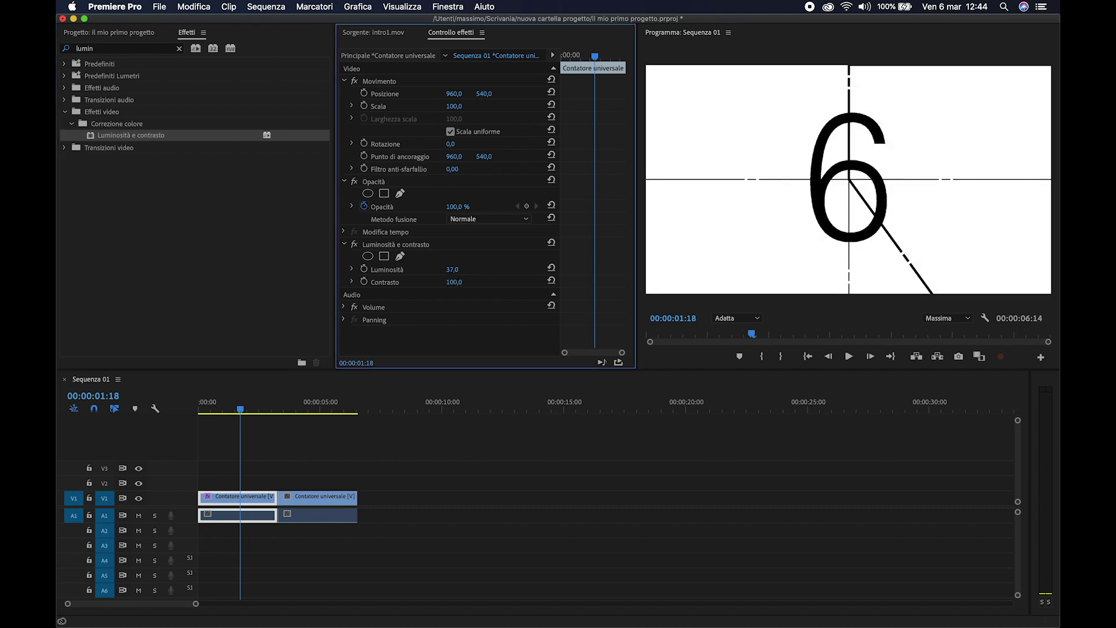
click(405, 246)
key(Delete)
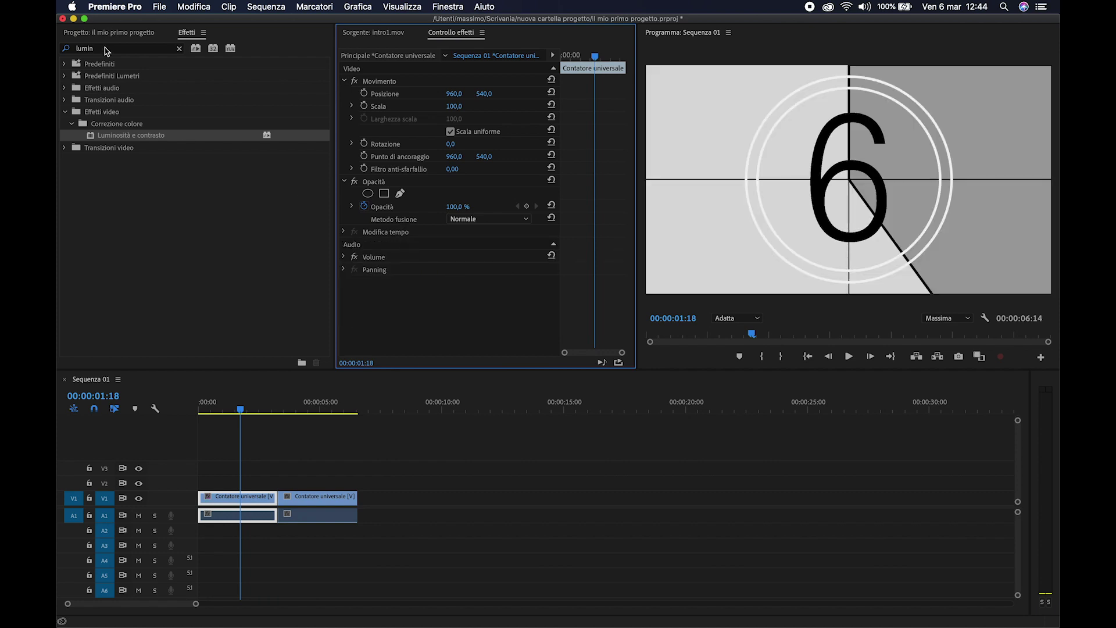
- Search 'rgb' and apply Bilanciamento colore (RGB) to the first countdown leader piece
double_click(105, 49)
text(rgb)
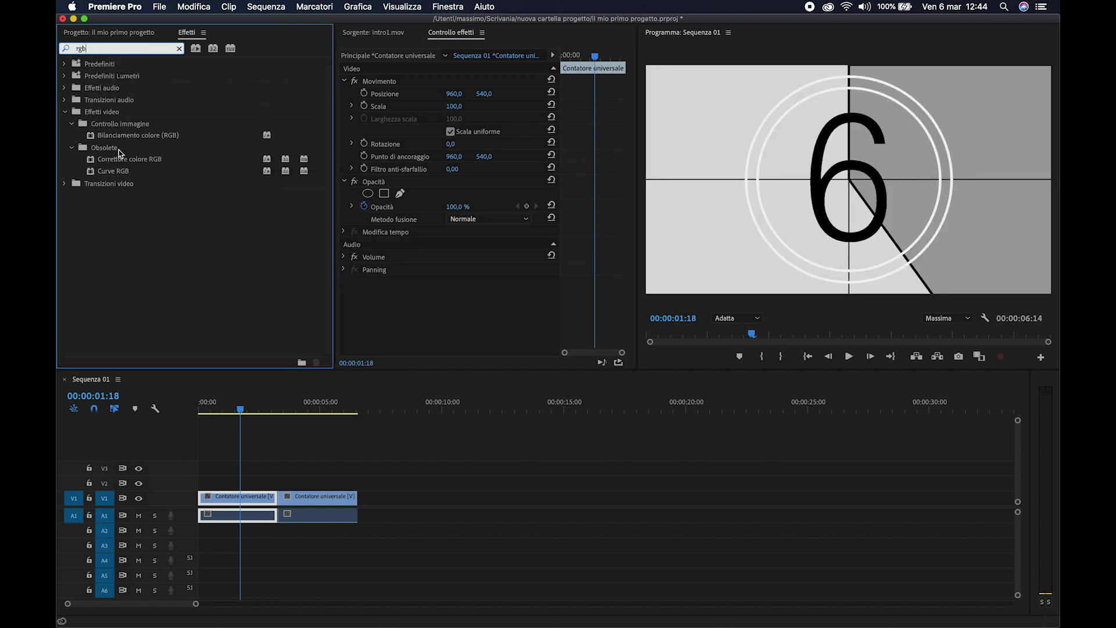
drag(125, 135, 509, 270)
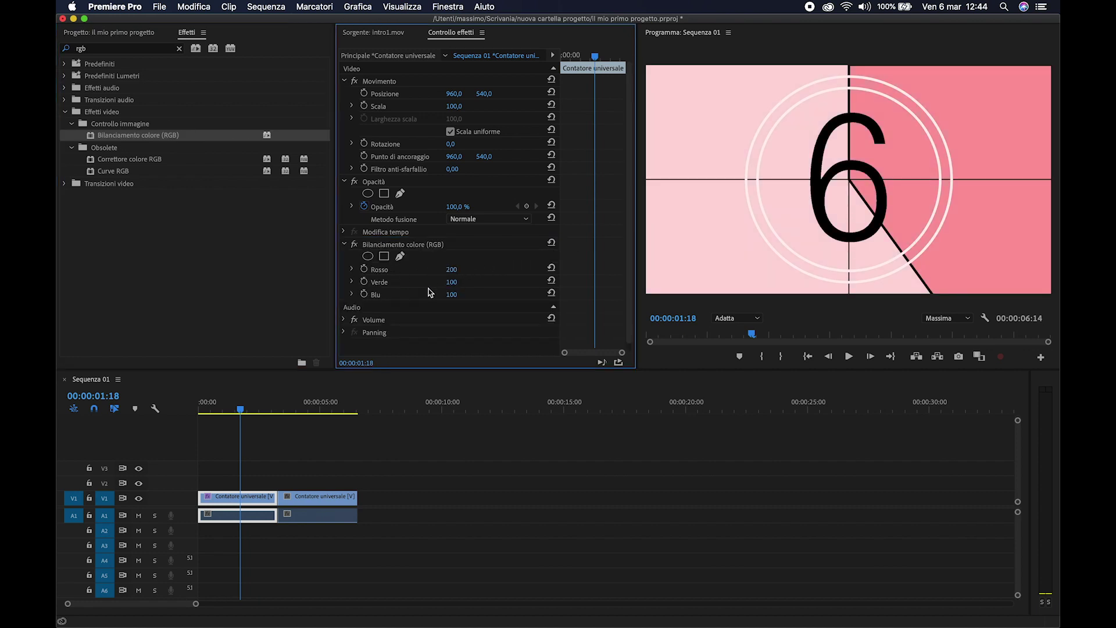
key(super+z)
- Raise Rosso to 200 to tint the countdown pink, compare it on and off, then delete it
click(400, 245)
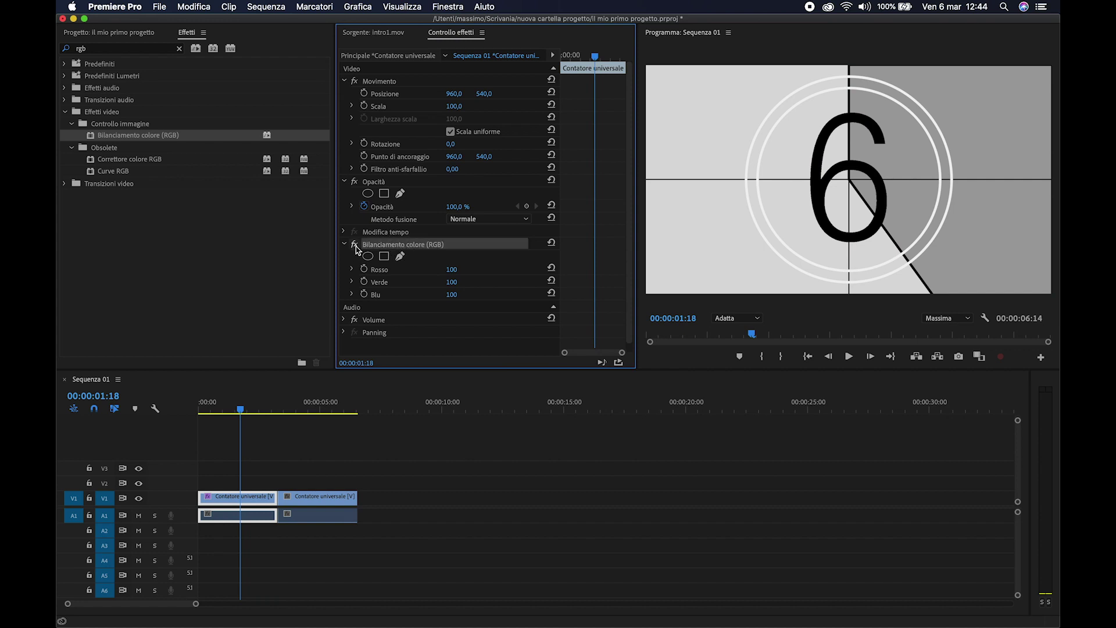
drag(452, 269, 438, 287)
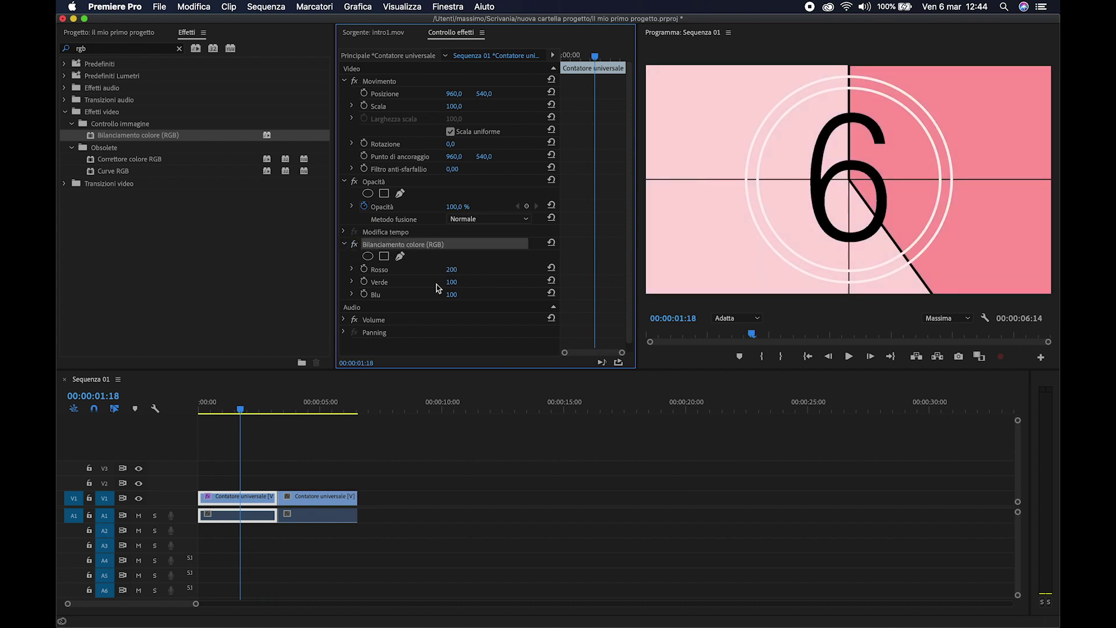
click(355, 245)
click(355, 244)
click(354, 245)
click(355, 244)
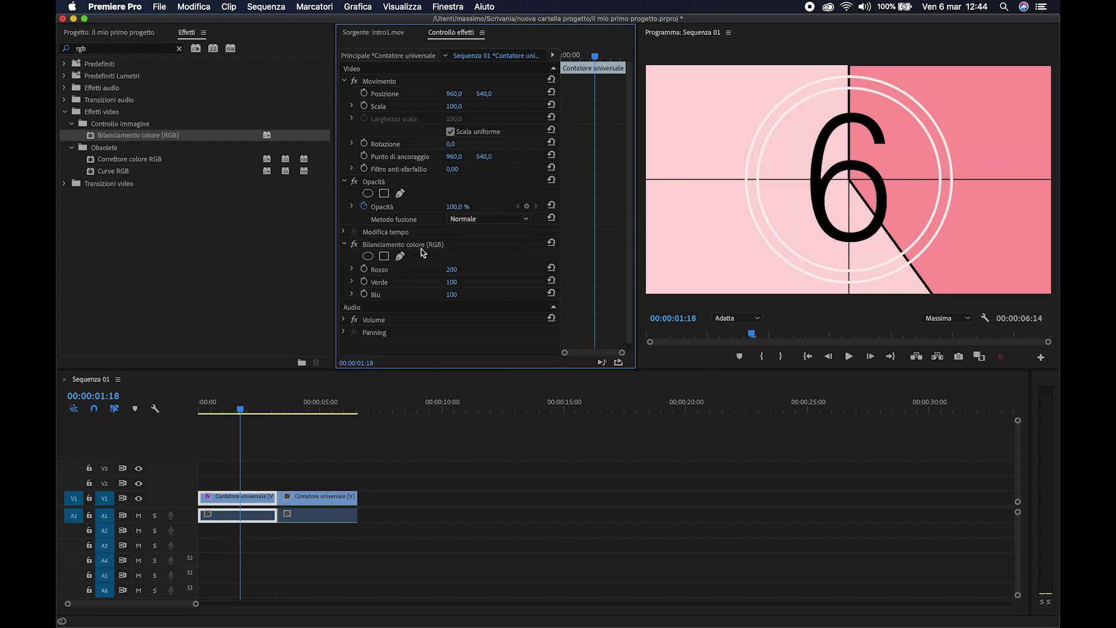
key(Delete)
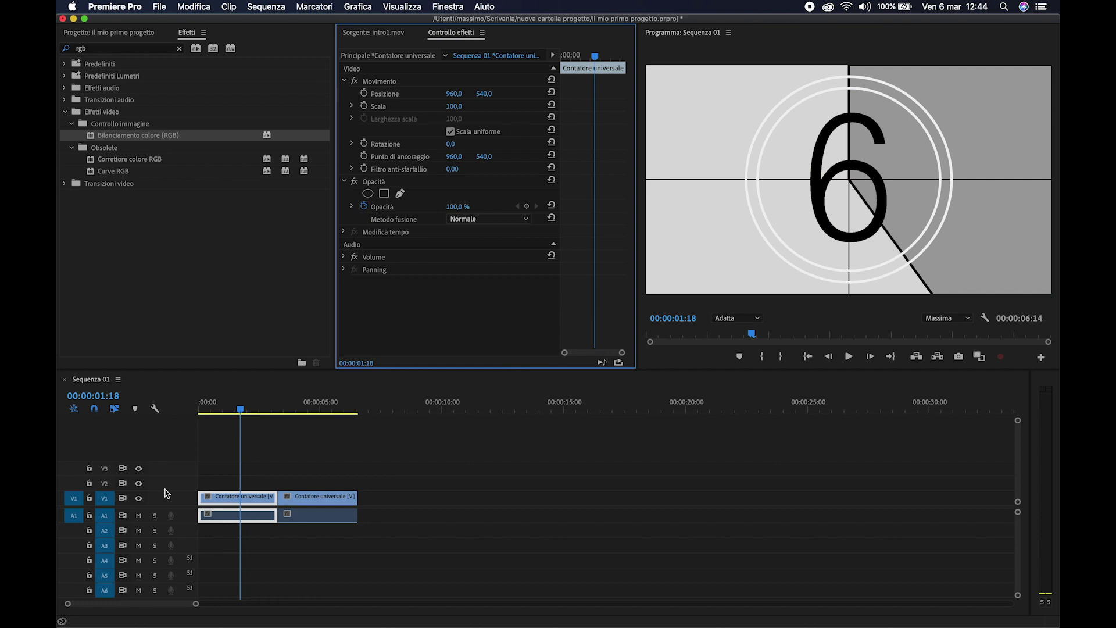
click(291, 442)
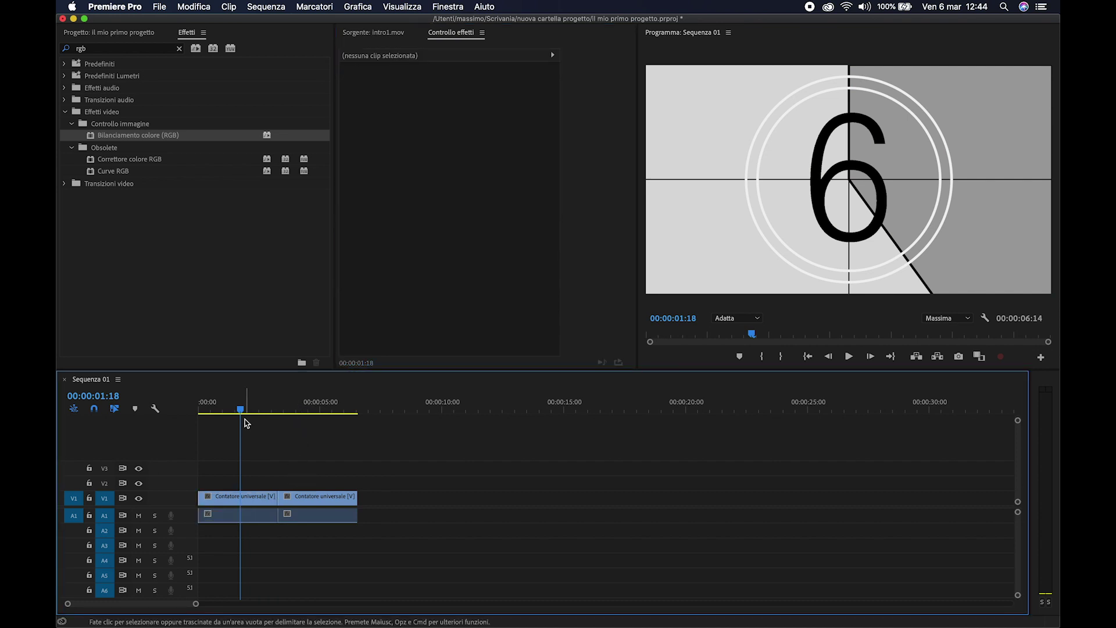
- Clear the rgb search in the Effects panel and expand the video effects category
click(220, 325)
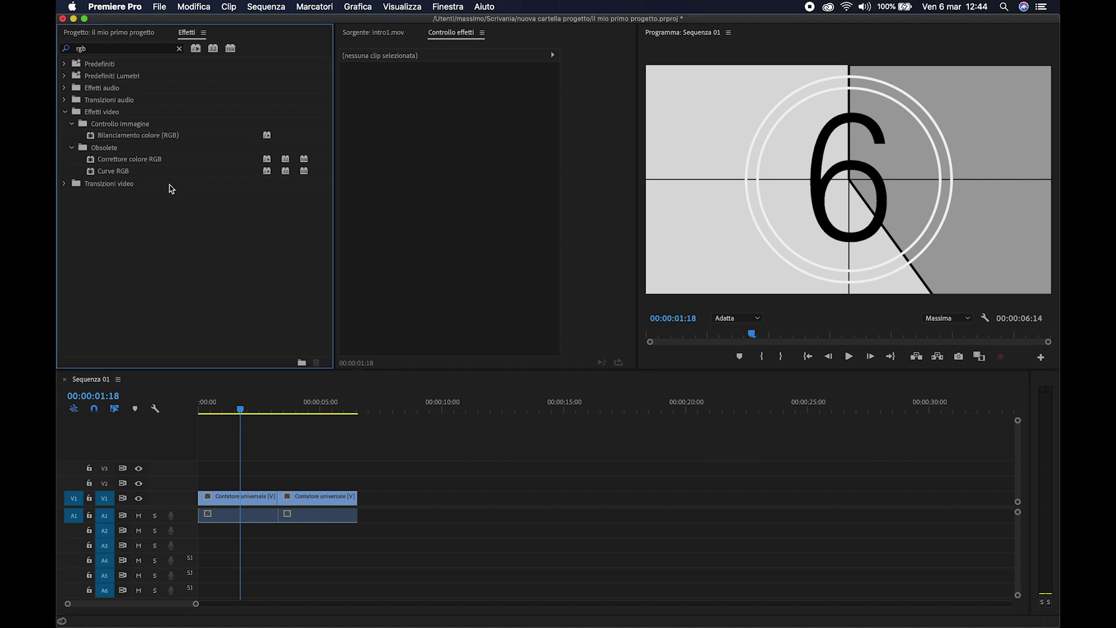
click(179, 49)
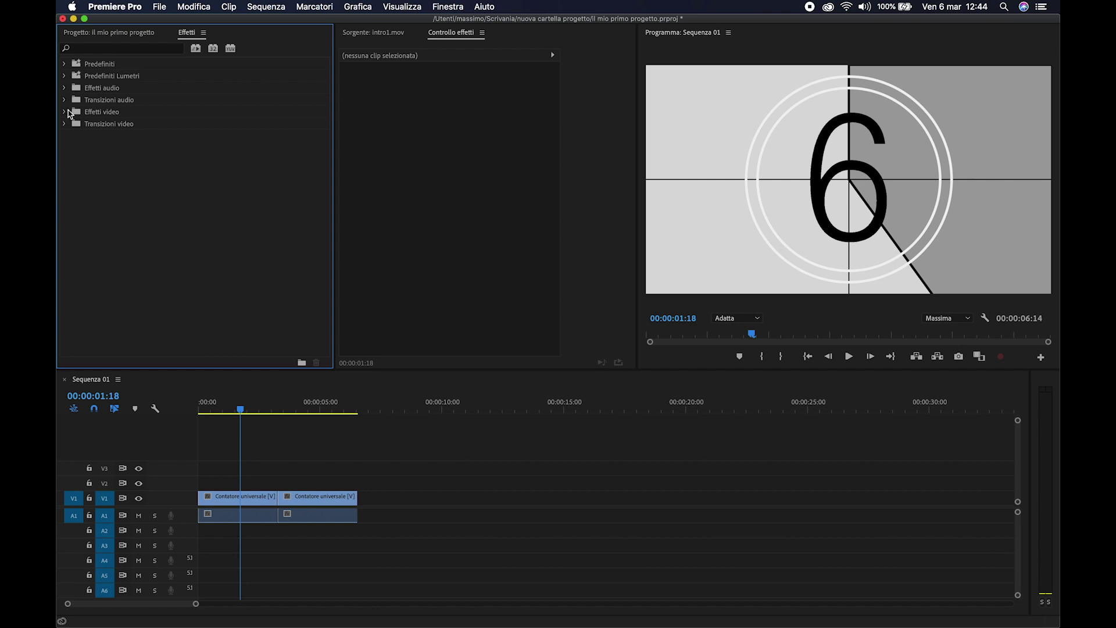
click(65, 112)
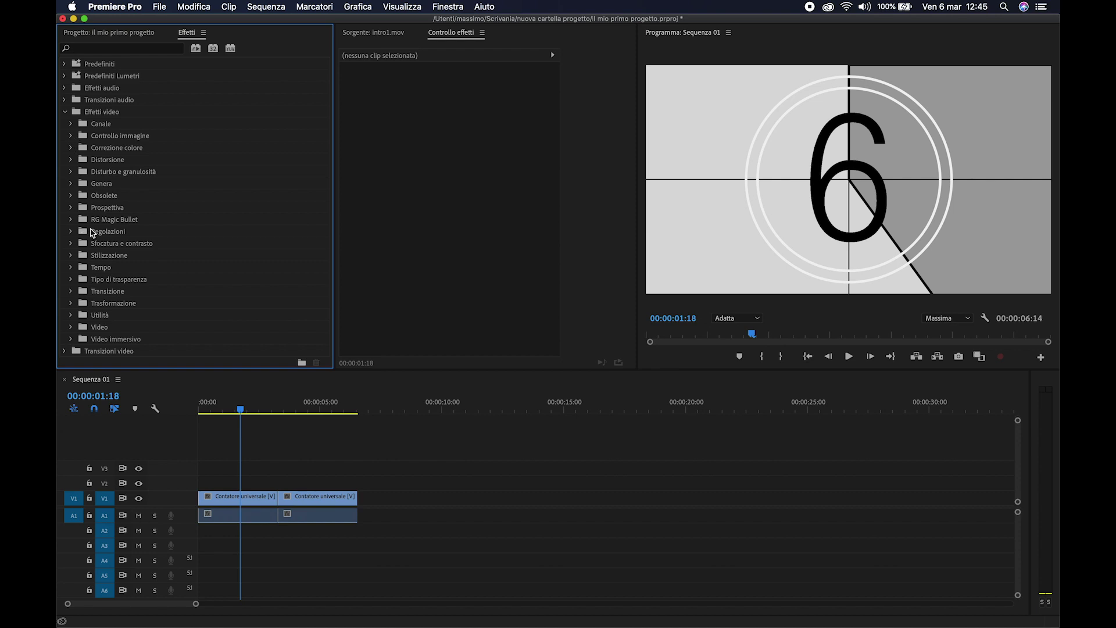
- Shift both countdown leader clips slightly later and scrub into the second leader clip
mouse_move(240, 414)
mouse_down()
mouse_move(308, 416)
mouse_move(270, 434)
mouse_up()
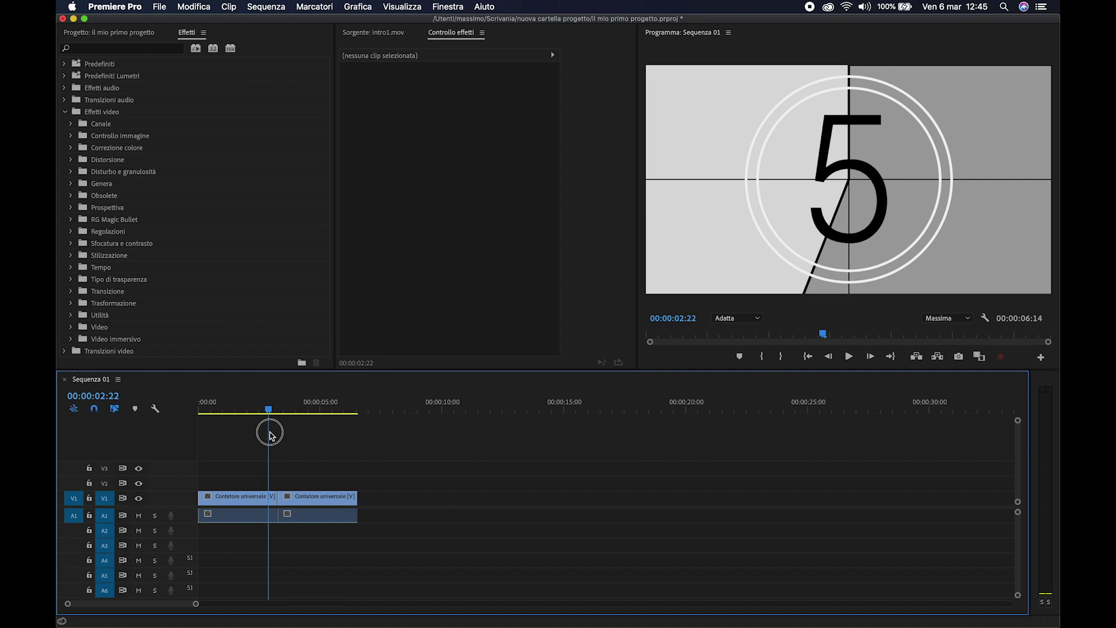
mouse_move(244, 486)
mouse_down()
mouse_move(317, 520)
mouse_move(349, 501)
mouse_up()
click(364, 473)
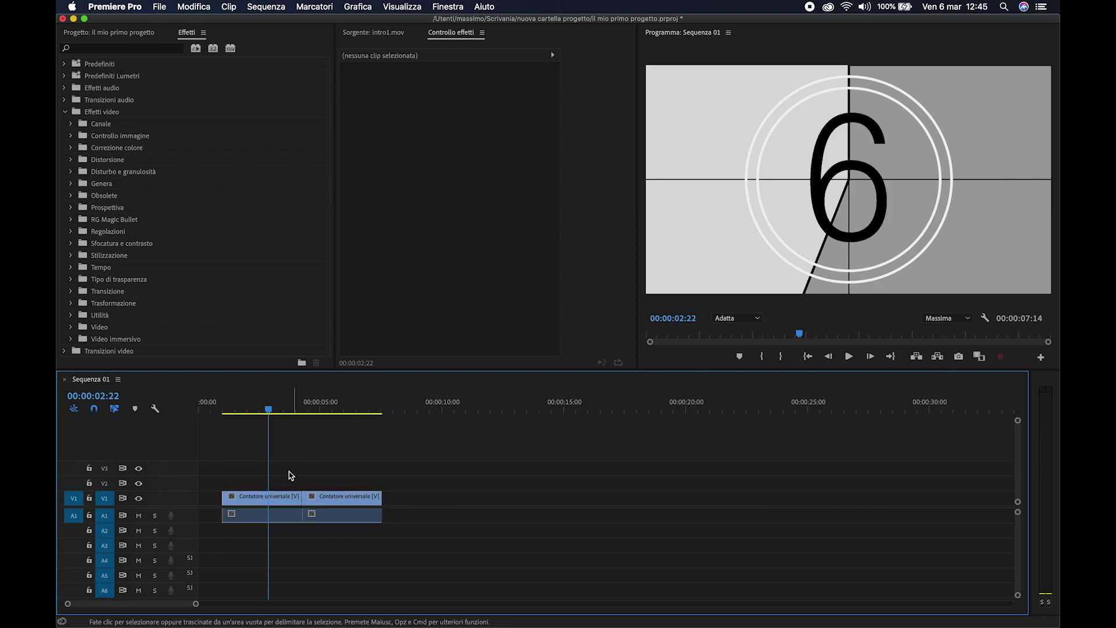
click(275, 504)
click(292, 411)
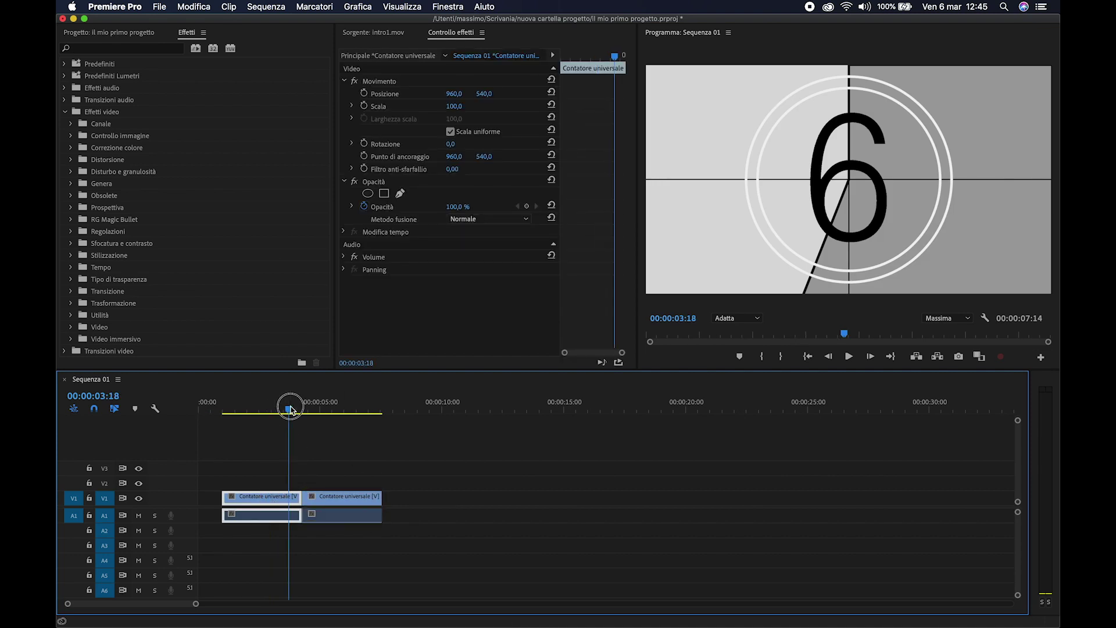
drag(294, 409, 295, 415)
- Delete the second Contatore universale clip from Sequenza 01
click(334, 515)
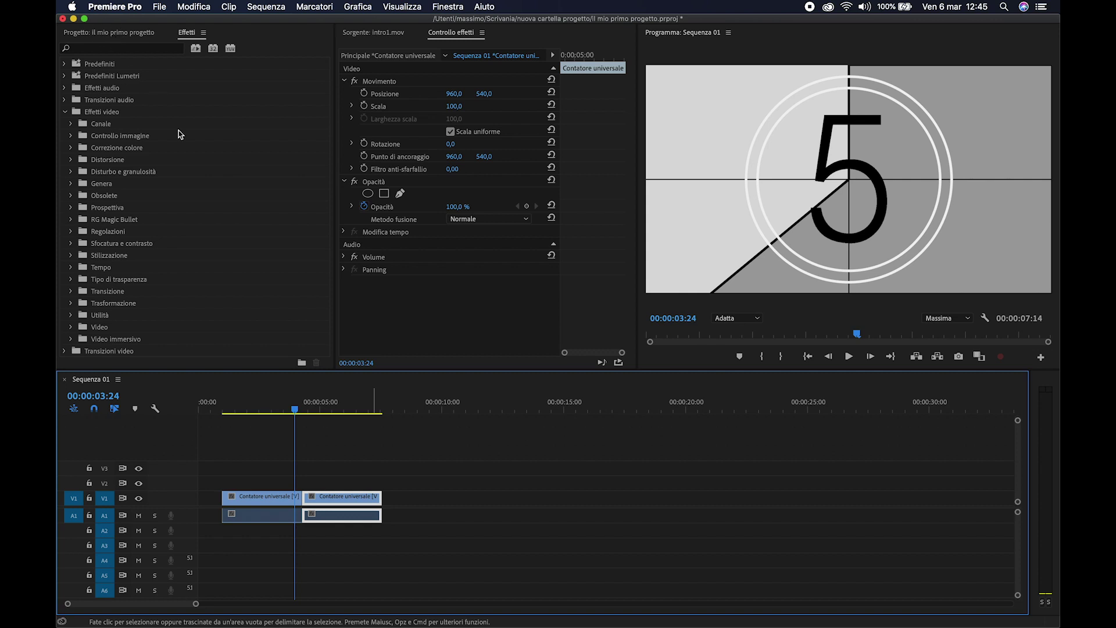
key(Delete)
click(128, 32)
click(163, 188)
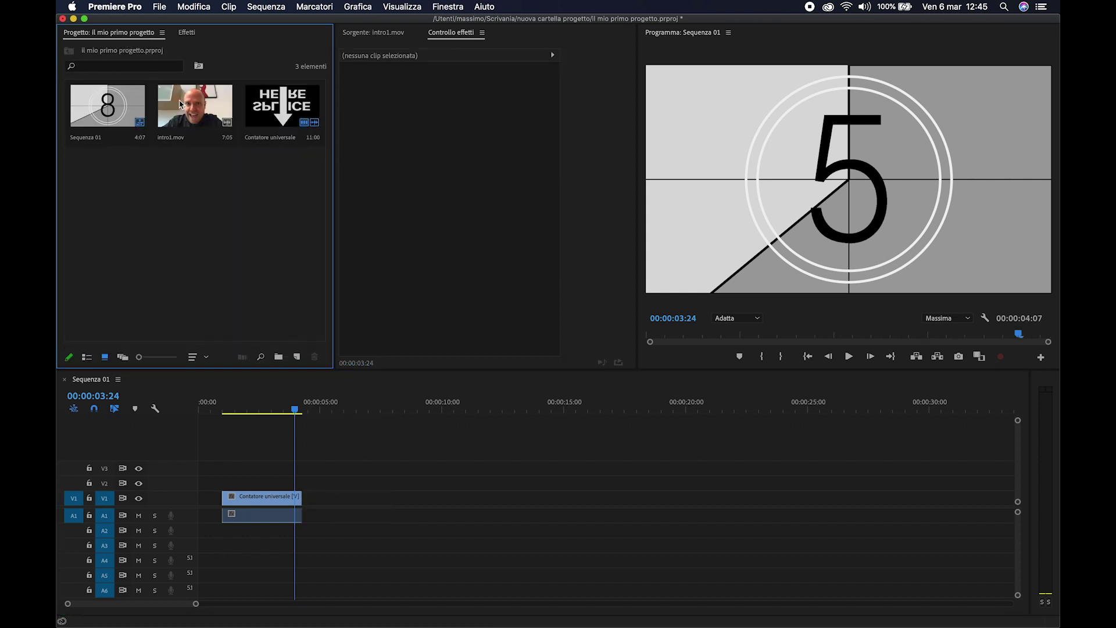
- Place intro1.mov after the countdown leader and cut away its part past about 7:23
drag(203, 119, 321, 432)
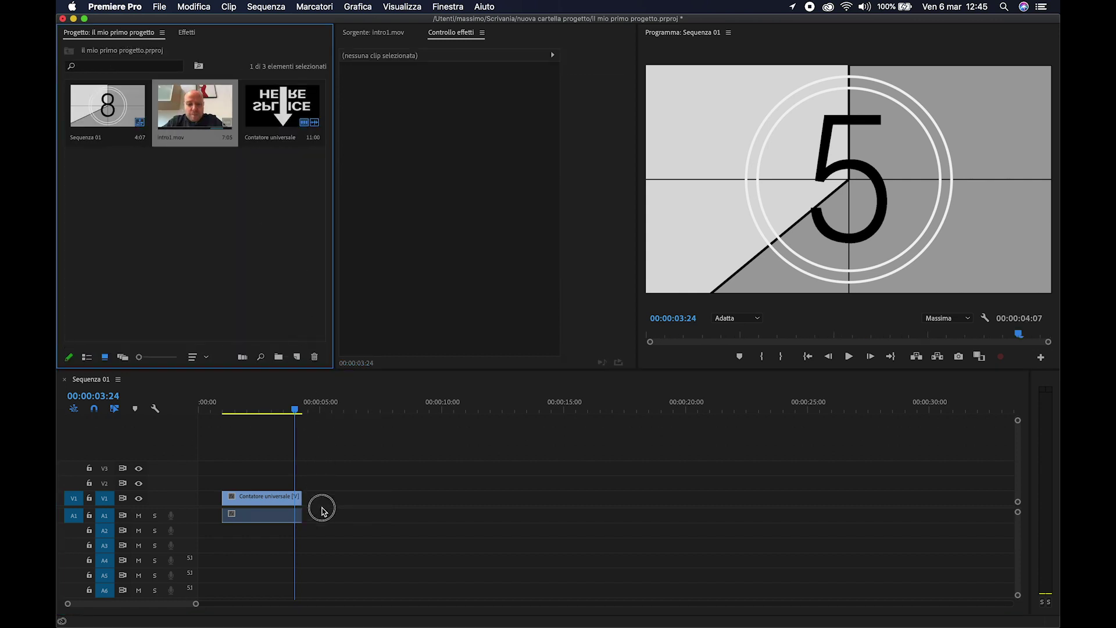
double_click(192, 110)
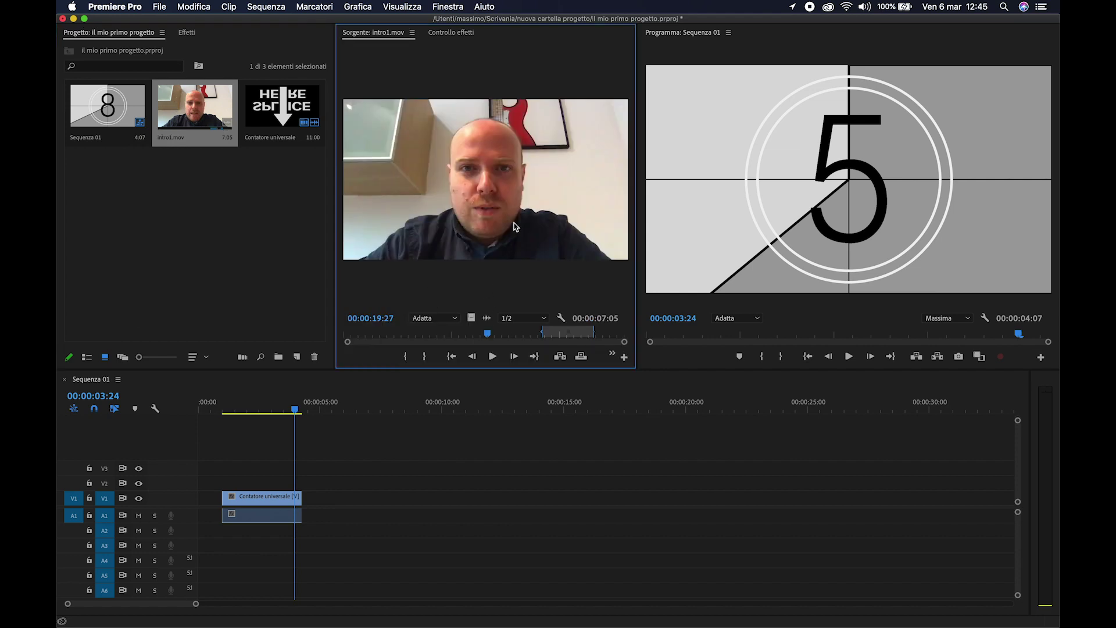
drag(514, 227, 294, 501)
click(395, 495)
key(v)
click(410, 496)
key(Delete)
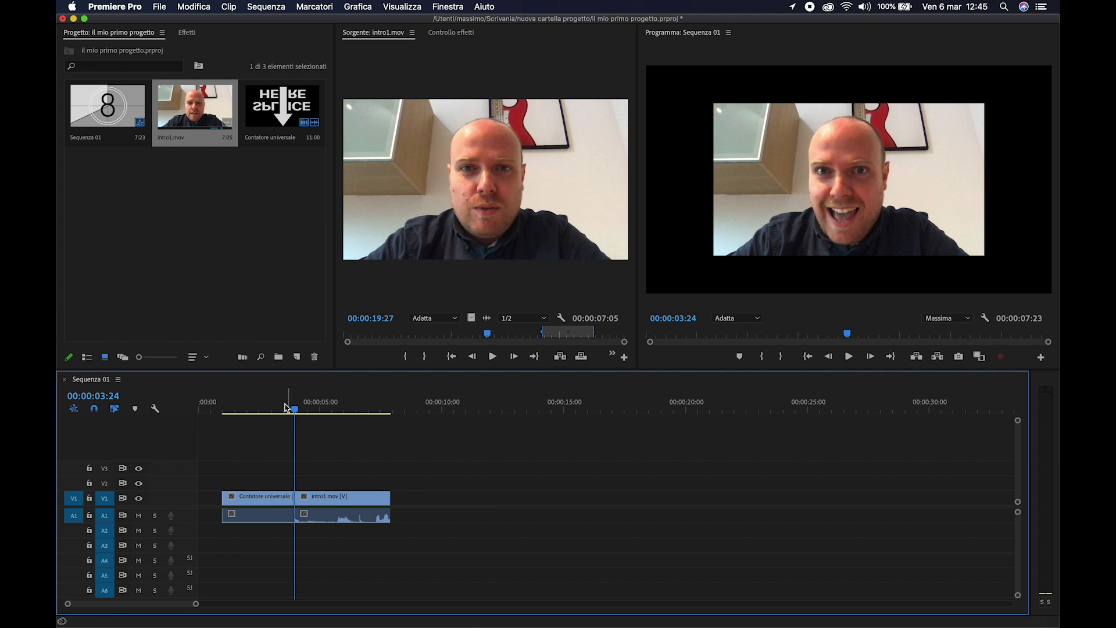
- Move the leader to the sequence start, trim off its short opening piece and close the gap
click(285, 406)
key(space)
mouse_move(331, 476)
mouse_down()
mouse_move(375, 532)
mouse_move(571, 500)
mouse_move(583, 510)
mouse_up()
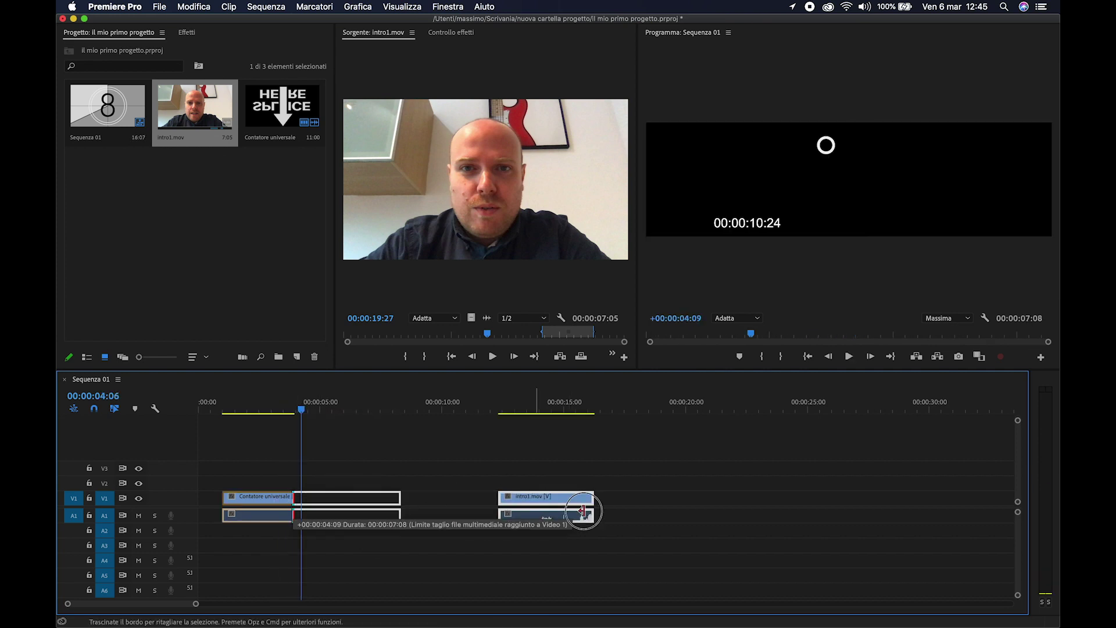
drag(273, 498, 248, 499)
key(c)
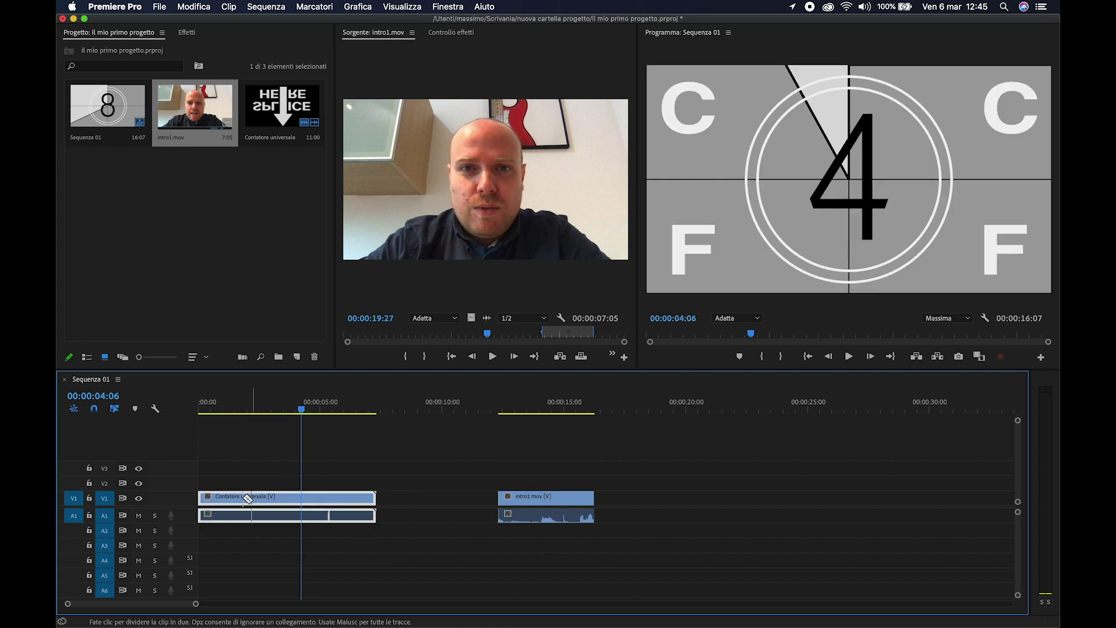
click(243, 498)
key(v)
key(Delete)
click(223, 505)
key(Delete)
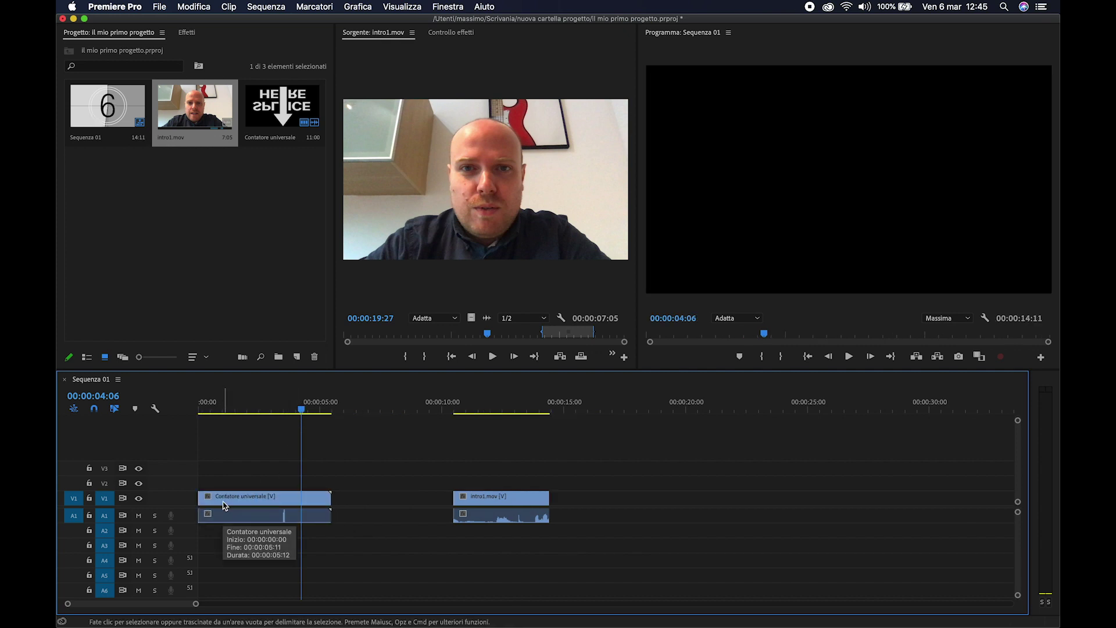
- Trim the leader's opening again at the playhead and close the gap so clips start at zero
key(Home)
key(space)
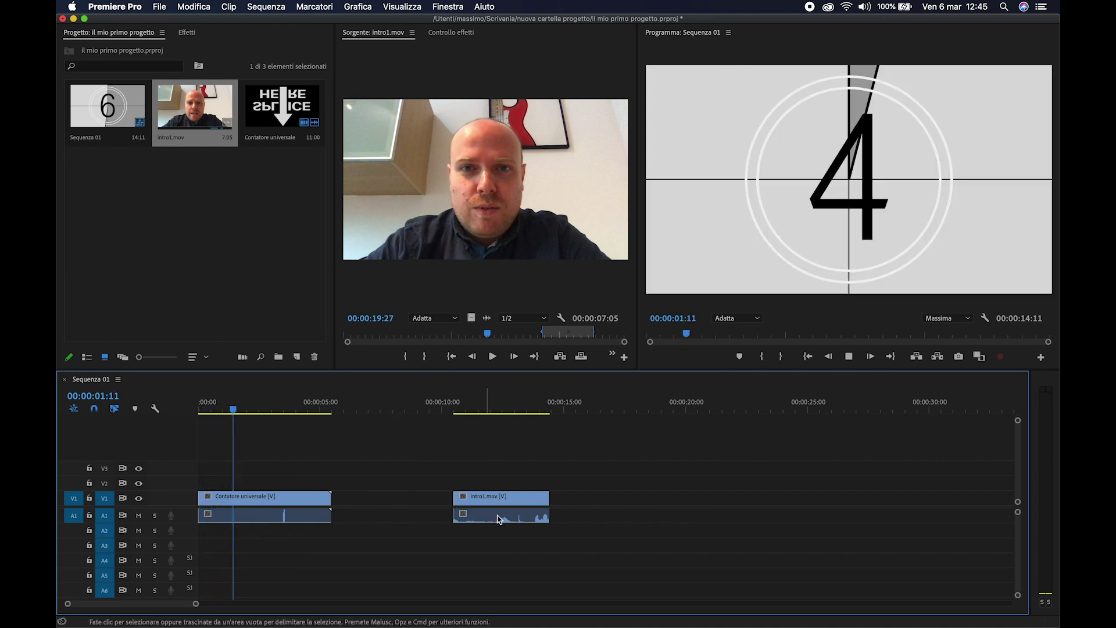
key(space)
key(c)
click(250, 495)
key(v)
click(223, 503)
key(Delete)
click(222, 505)
key(Delete)
drag(212, 410, 165, 401)
key(space)
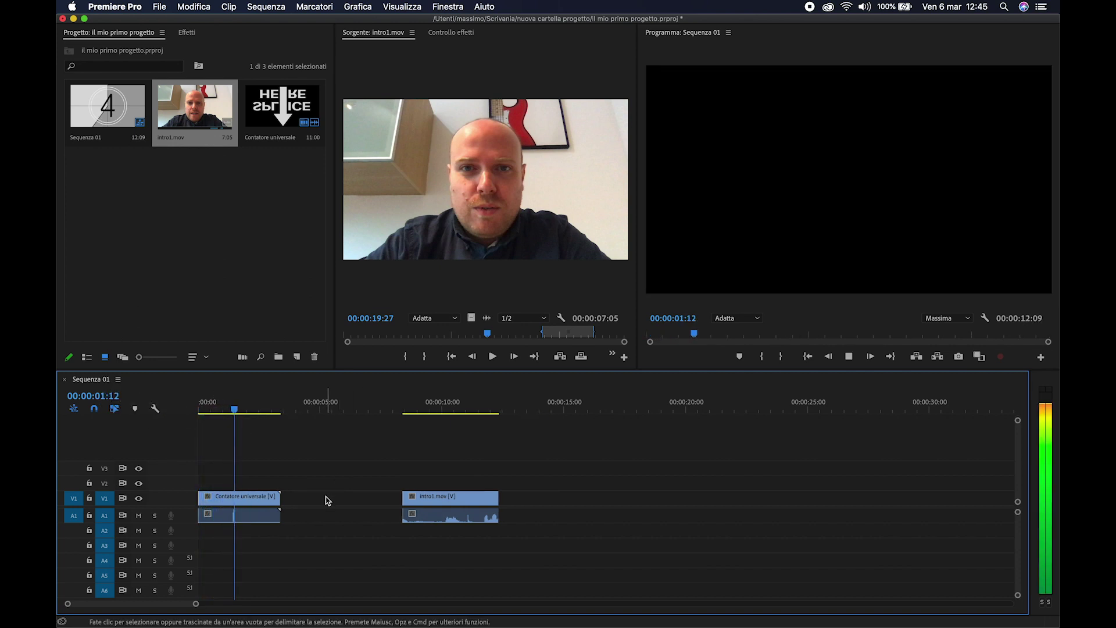
key(space)
- Butt intro1.mov against the leader, roll the join, and delete clip ends so it runs 6:15
drag(419, 504, 285, 503)
key(space)
key(space)
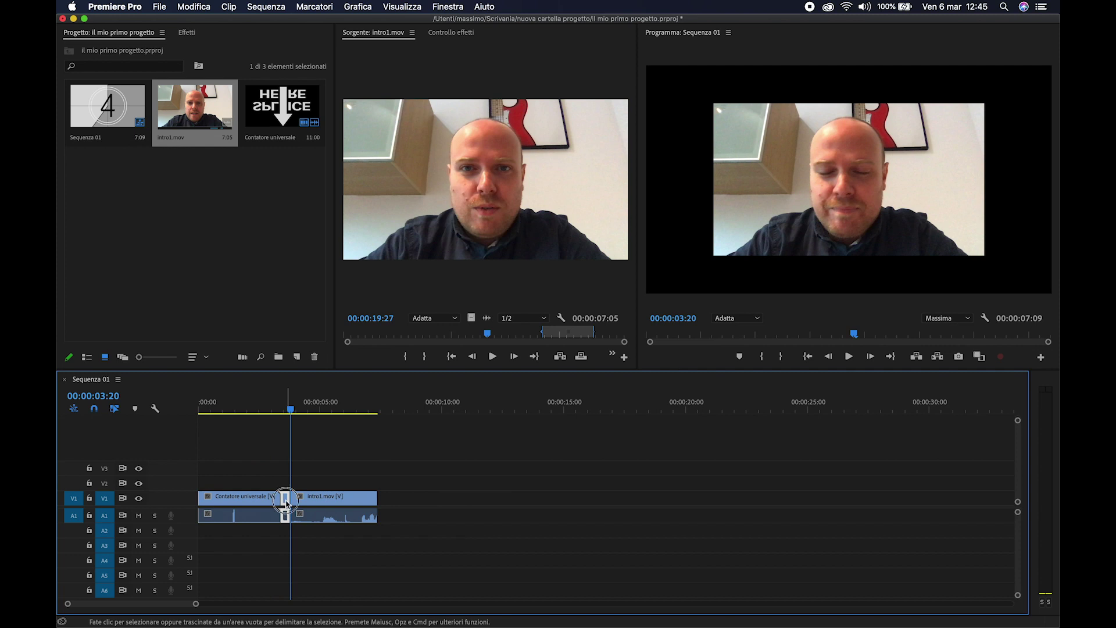
key(l)
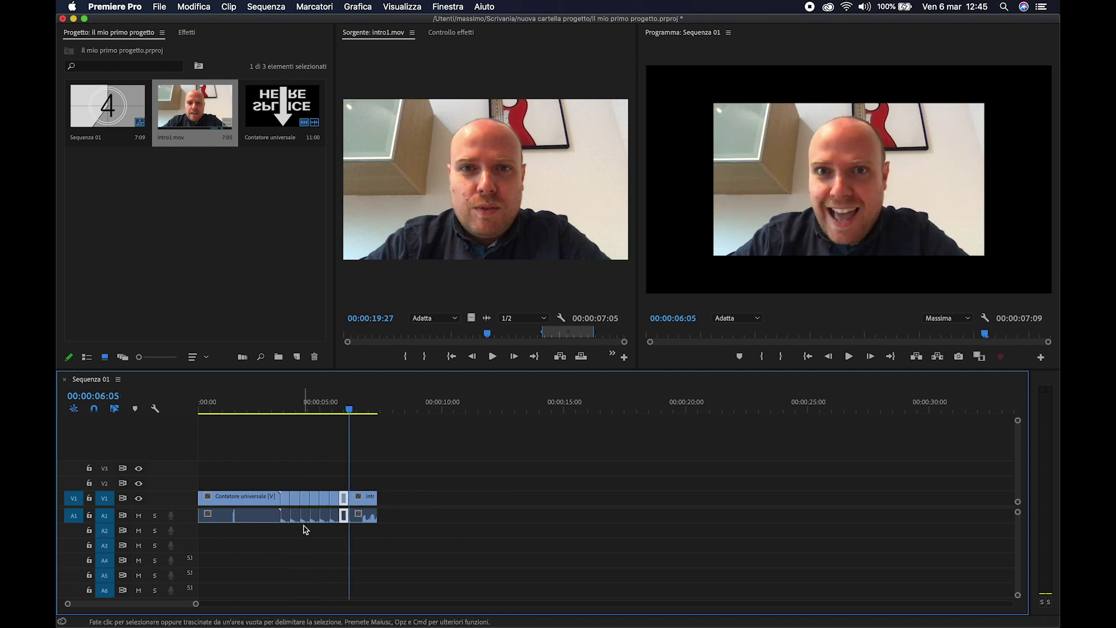
click(205, 405)
key(space)
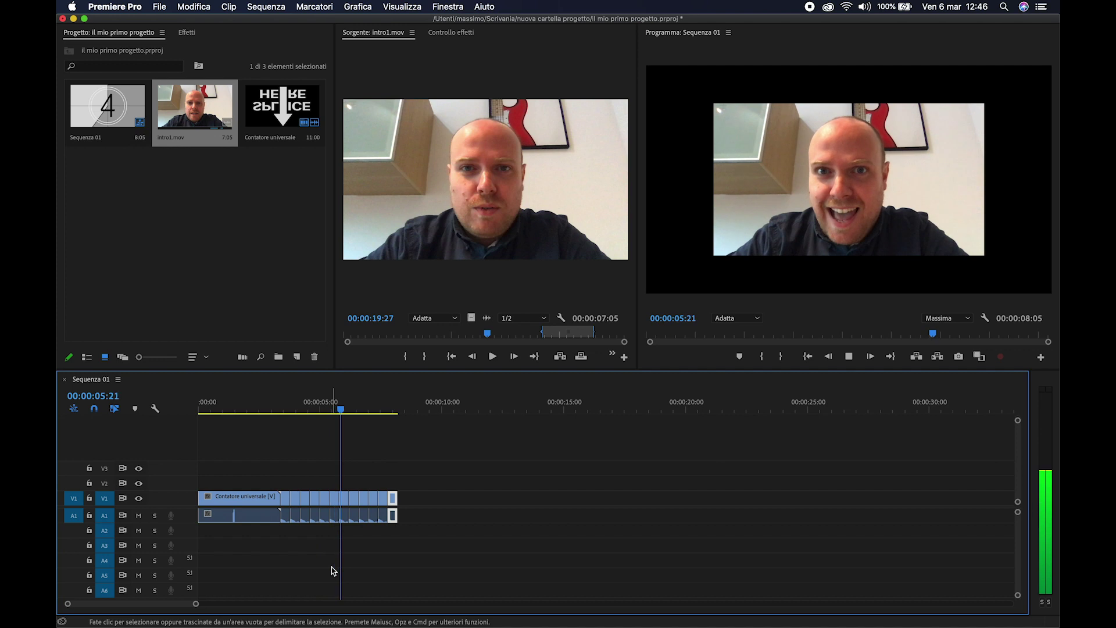
key(space)
drag(411, 476, 368, 525)
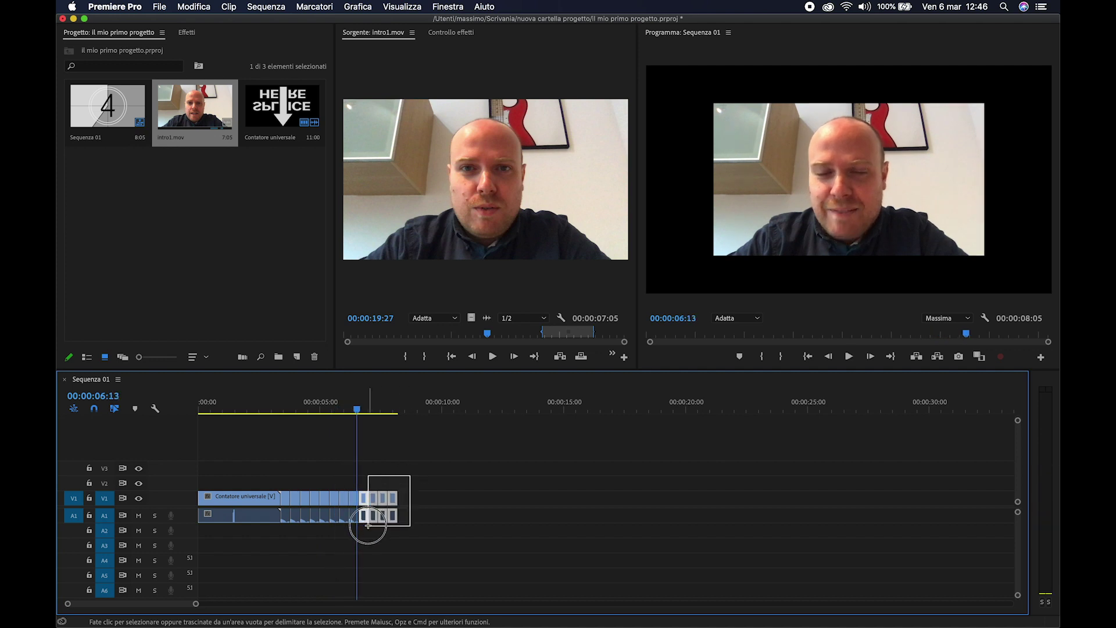
key(Delete)
click(278, 407)
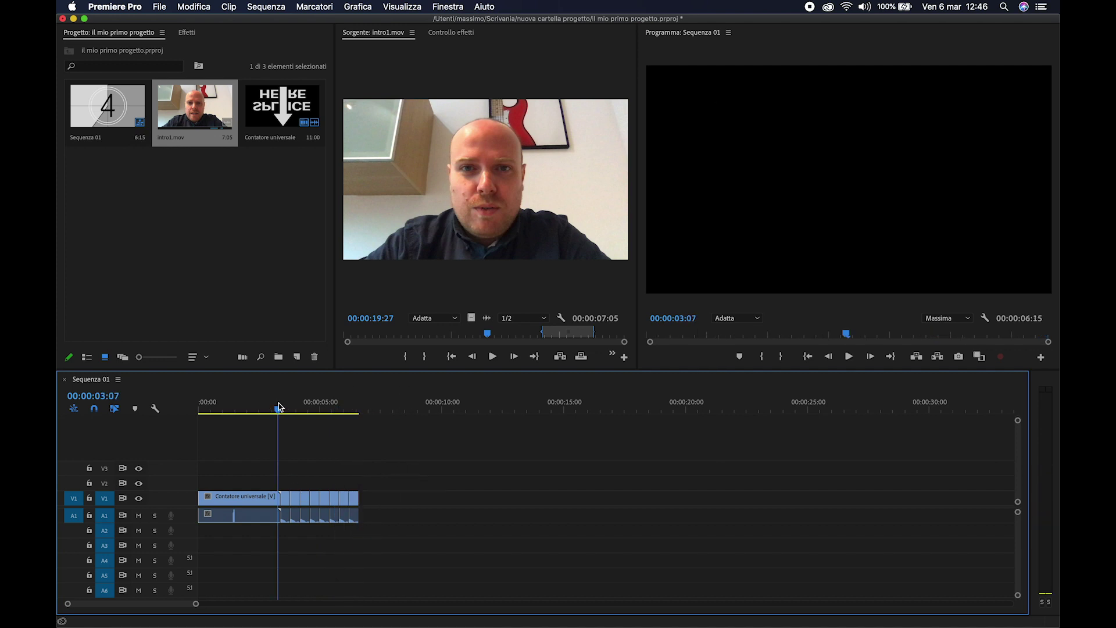
- Cut the countdown leader near 1 second and delete its tail piece
drag(197, 606, 159, 614)
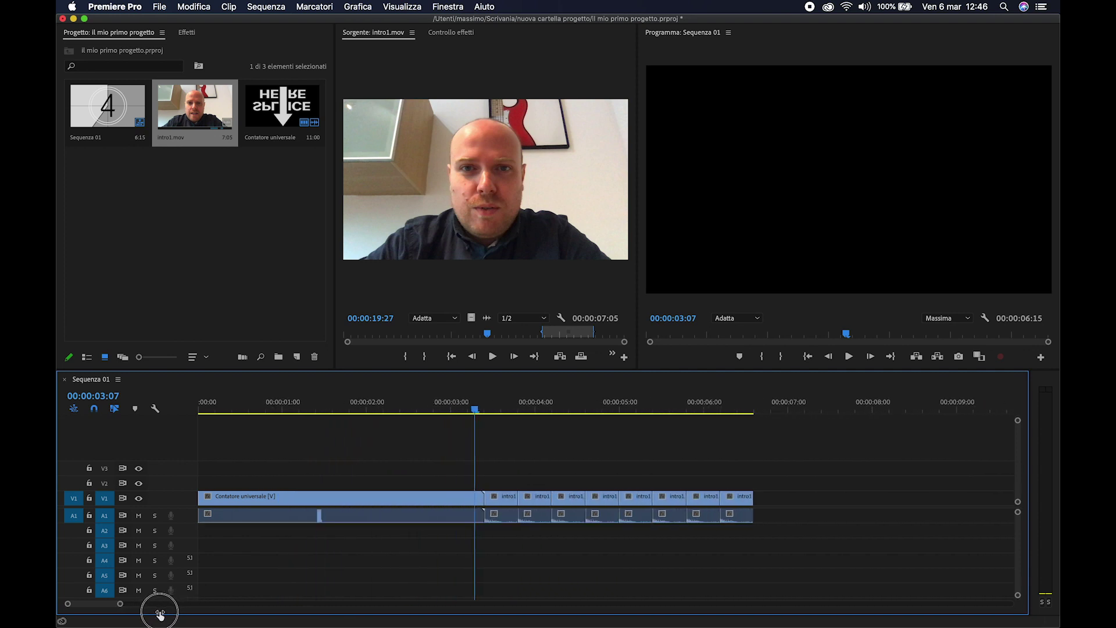
drag(474, 409, 235, 420)
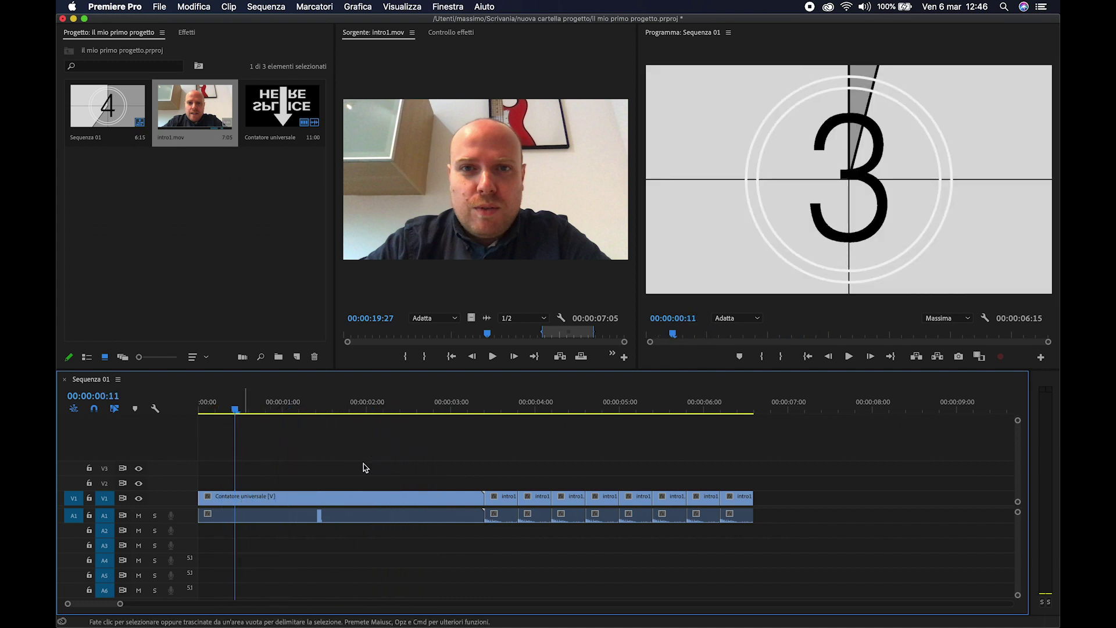
click(270, 498)
key(v)
click(294, 498)
key(Delete)
- Close the gap after the leader and add default transitions to the opening clips
click(318, 503)
key(Delete)
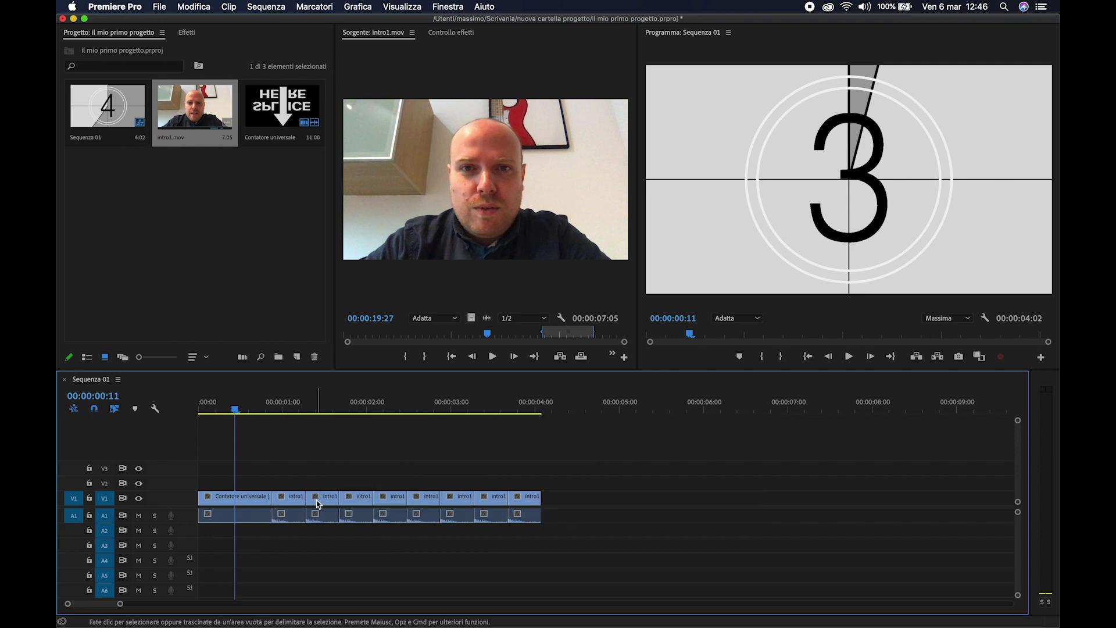
drag(247, 468, 278, 506)
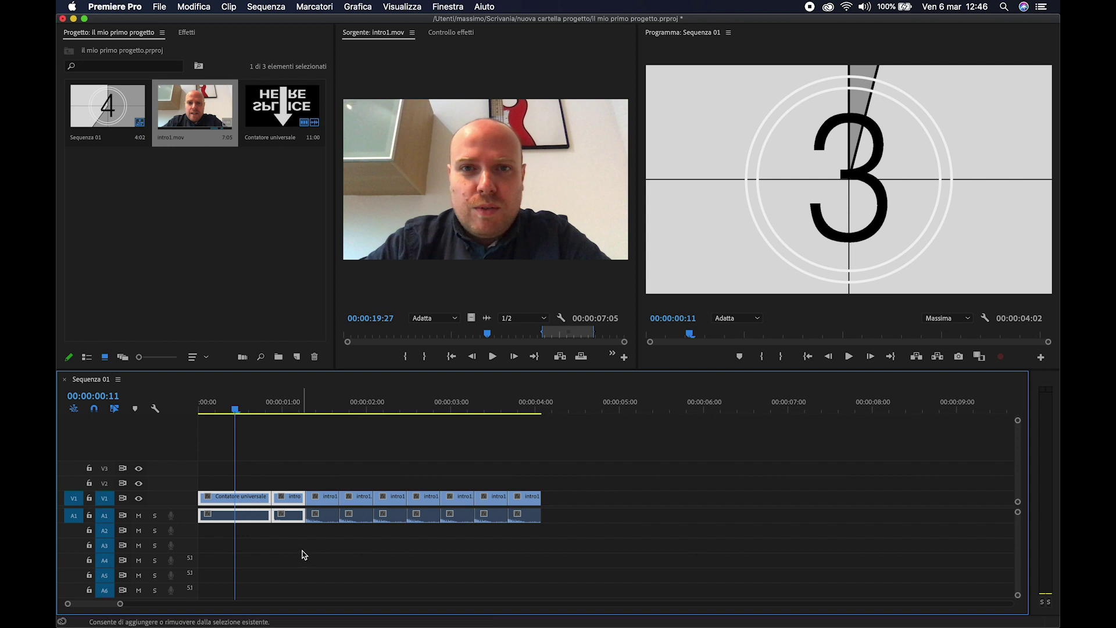
key(shift+d)
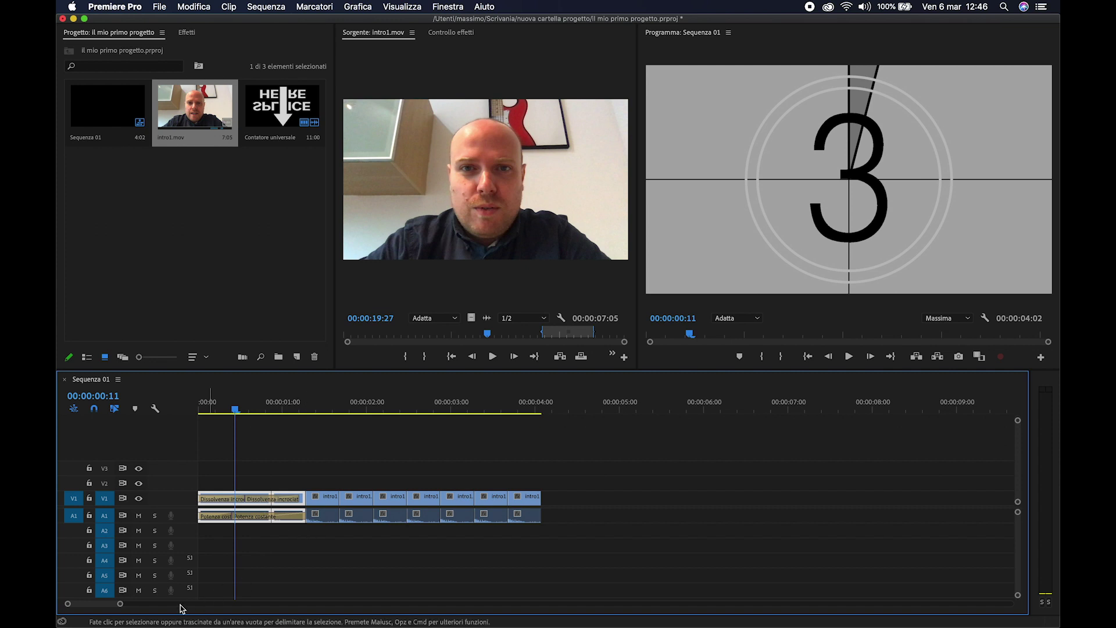
- Mute audio track A1 and preview the dissolve into intro1.mov
drag(120, 605, 94, 605)
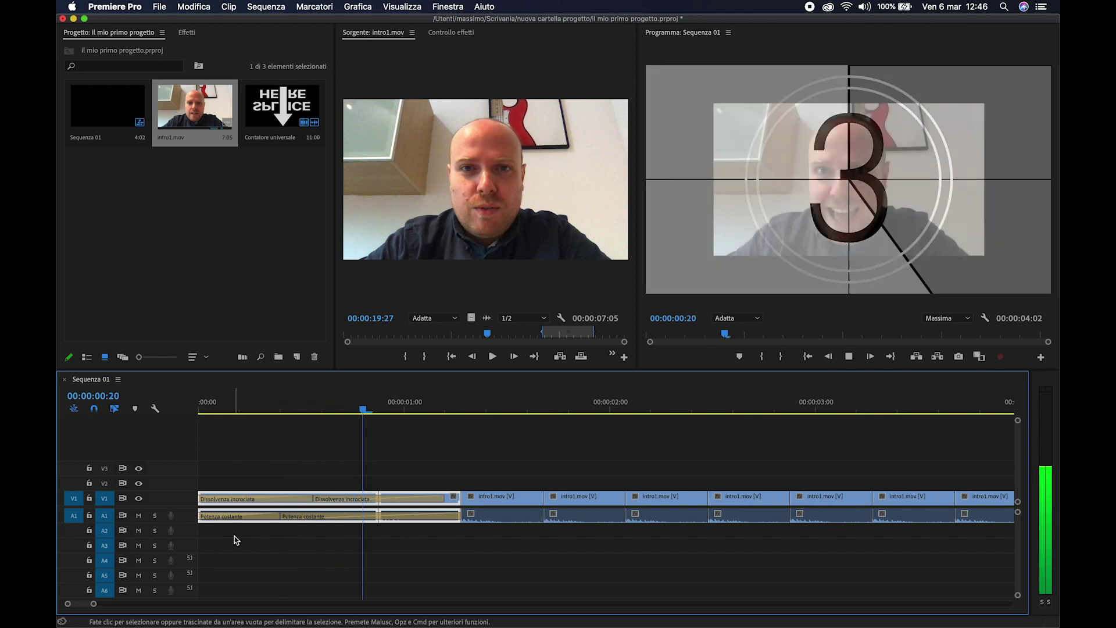
drag(325, 401, 371, 401)
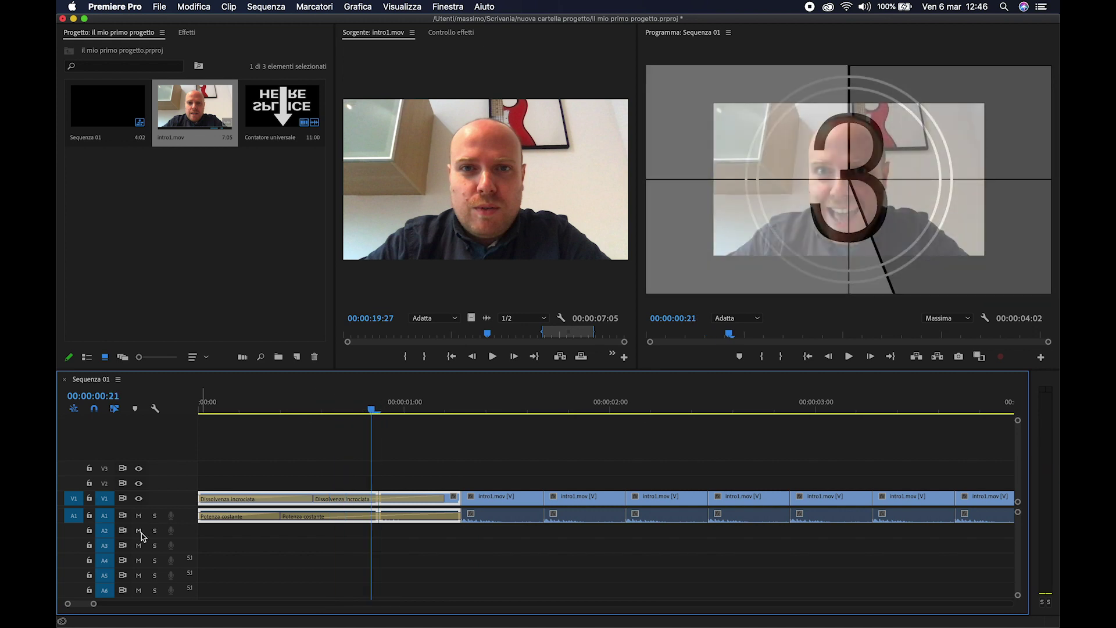
click(138, 515)
click(244, 407)
key(space)
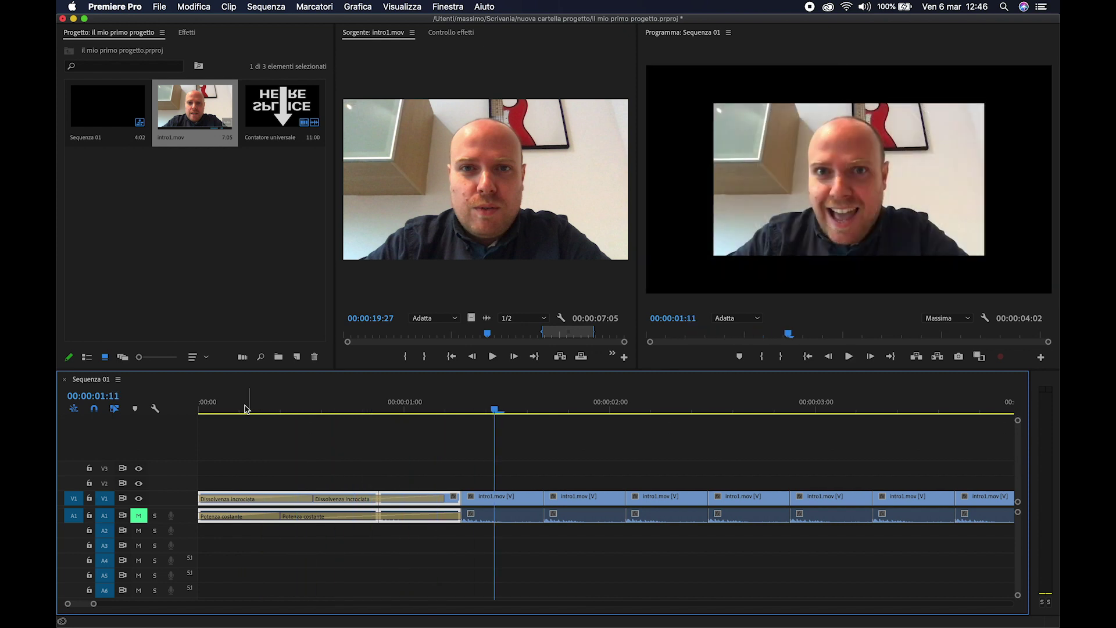
mouse_move(377, 404)
mouse_down()
mouse_move(401, 406)
mouse_move(372, 407)
mouse_up()
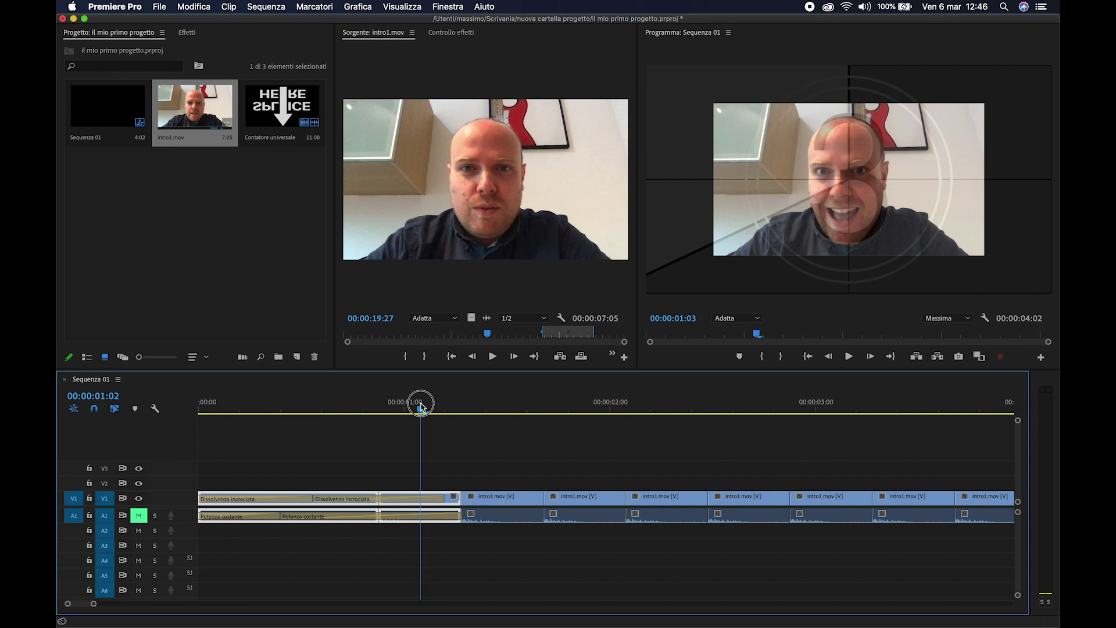
- Delete both Dissolvenza incrociata transitions on V1 and both Potenza costante crossfades on A1
click(365, 501)
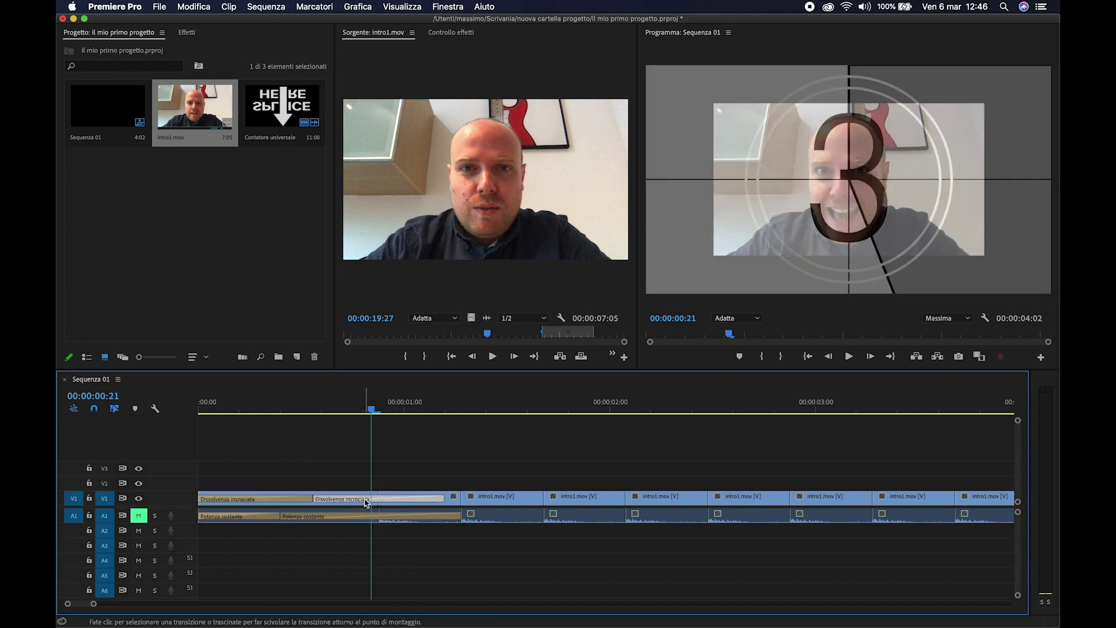
key(Delete)
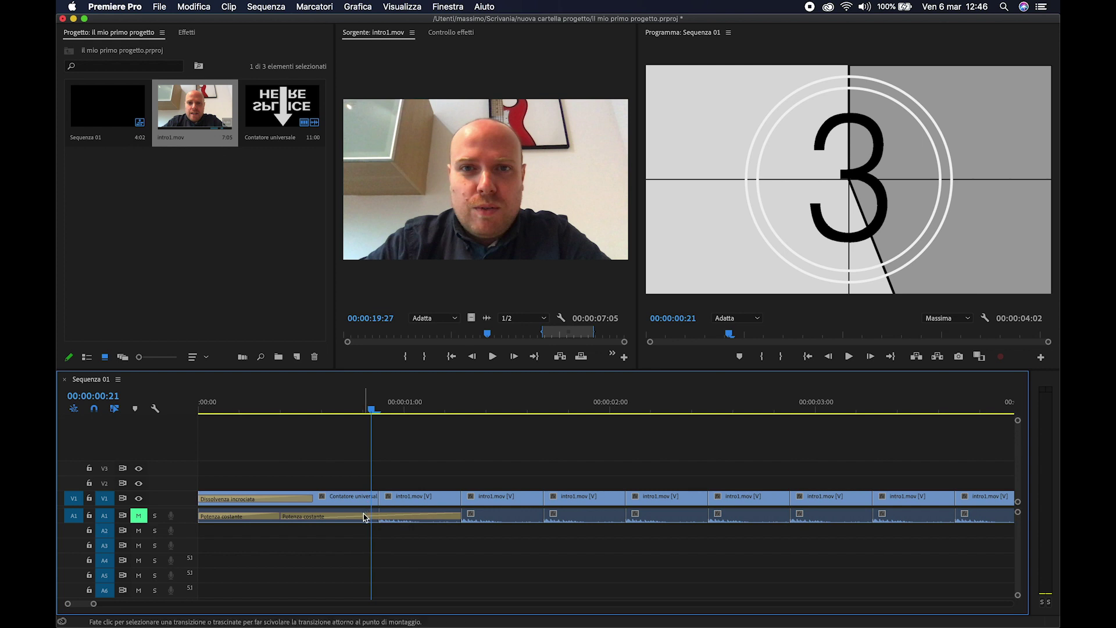
click(364, 517)
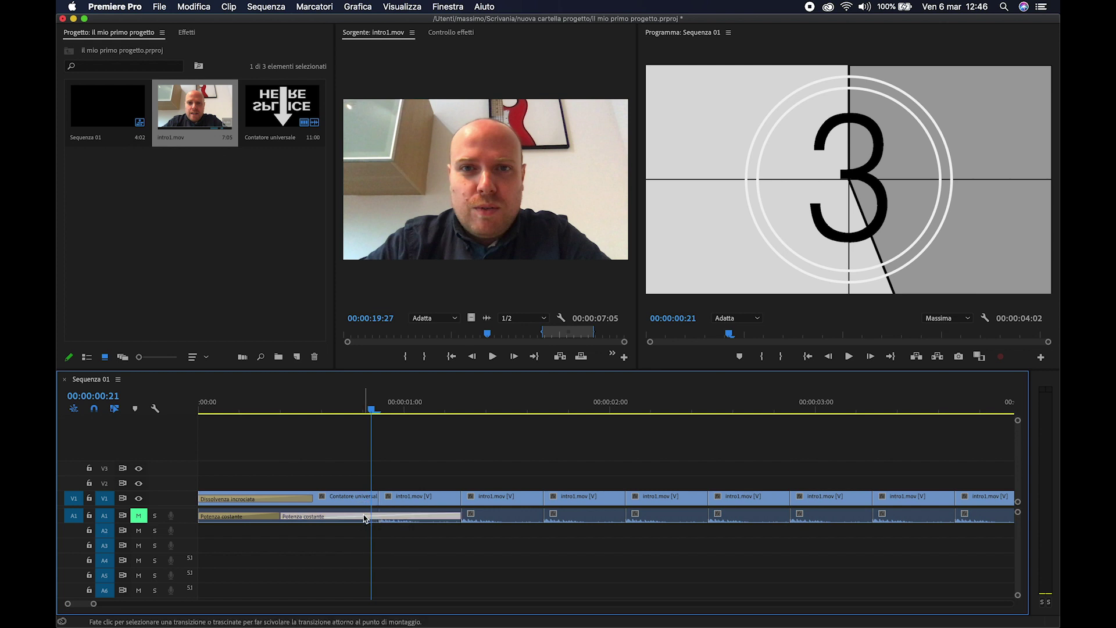
key(Delete)
click(260, 501)
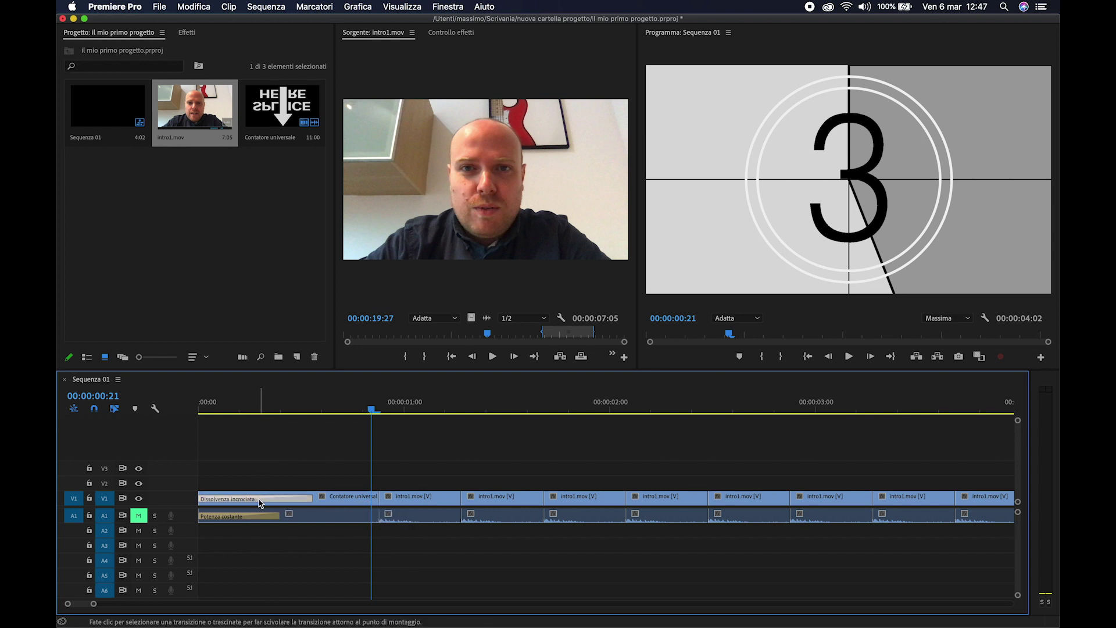
key(Delete)
click(251, 516)
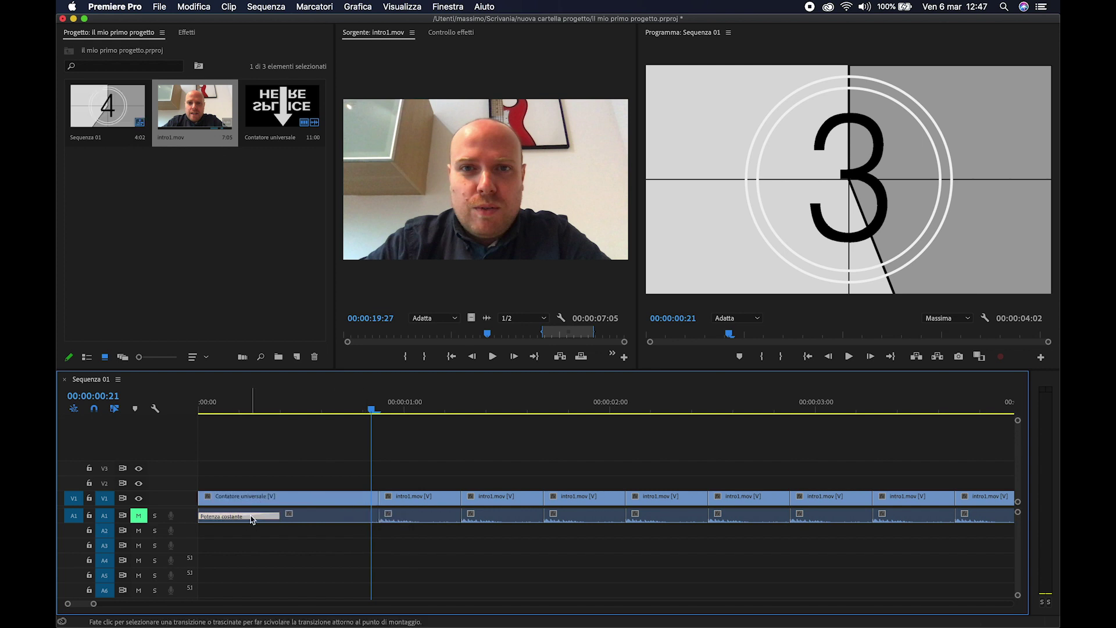
key(Delete)
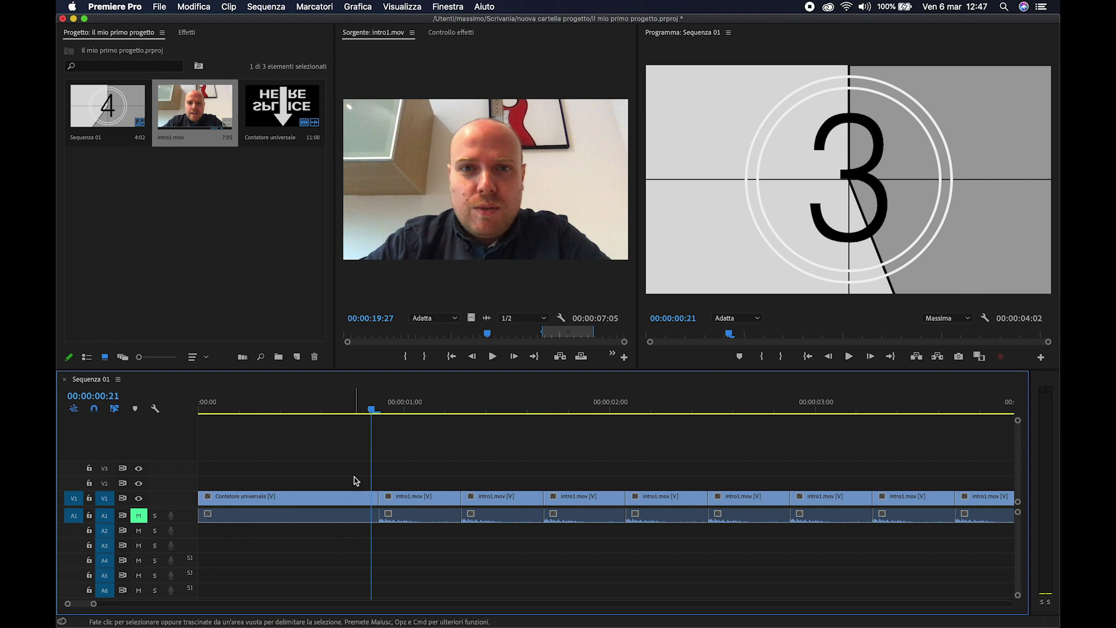
- In the effects library, expand Transizioni video and search for 'diss'
click(187, 33)
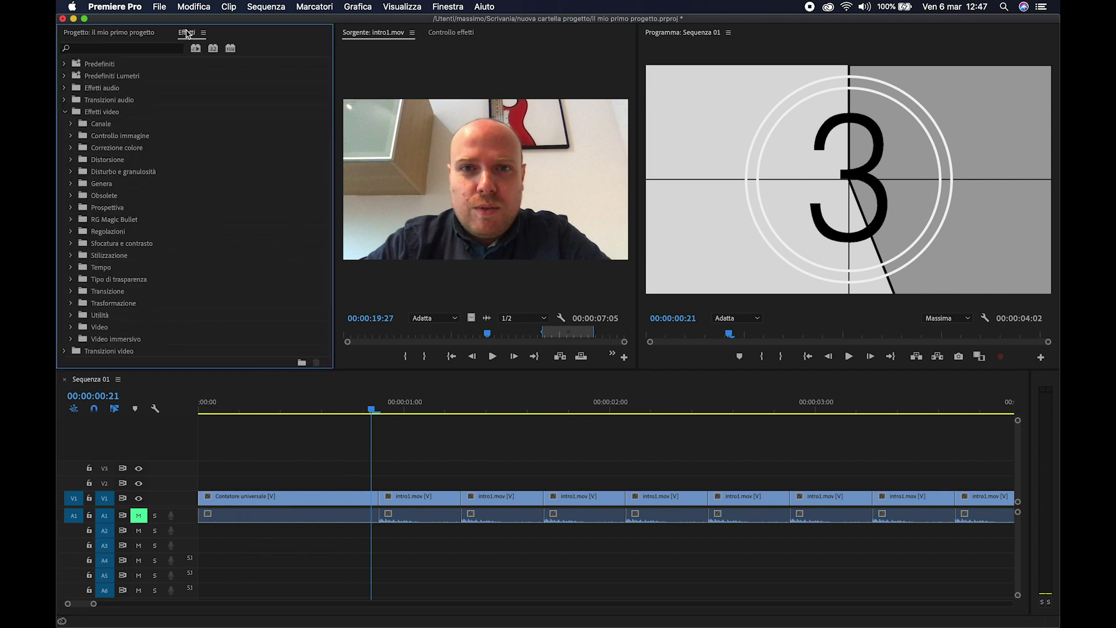
click(66, 112)
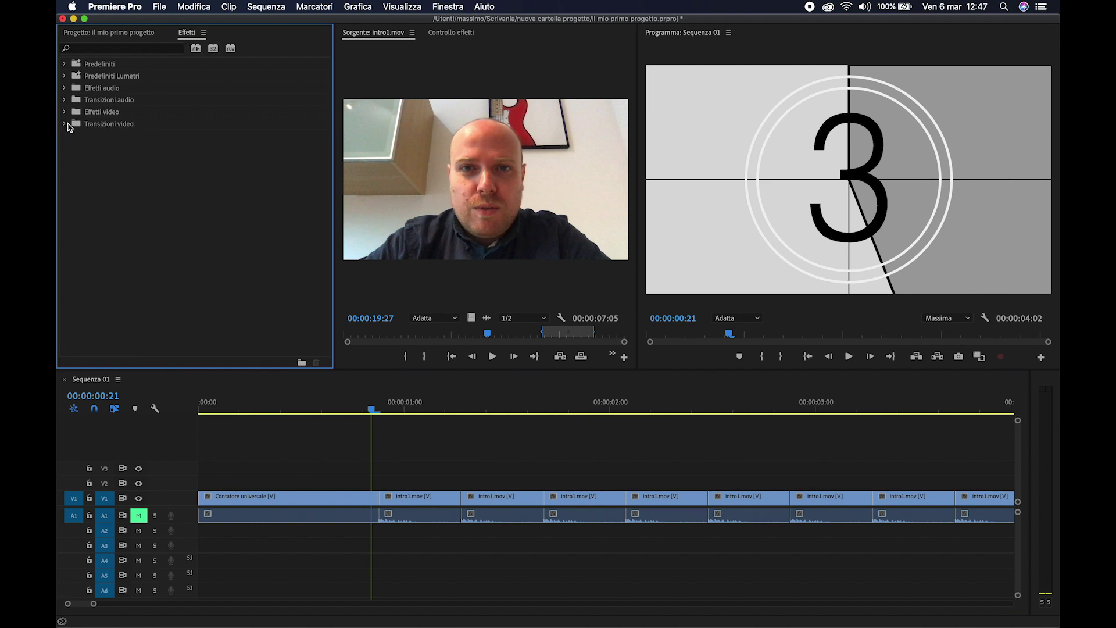
click(65, 124)
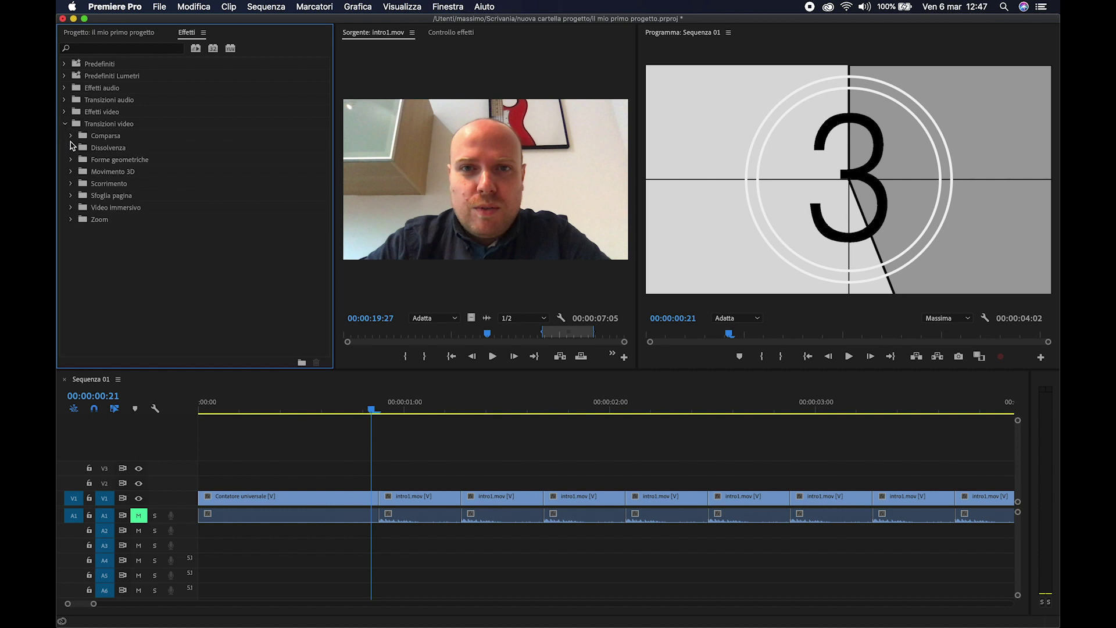
click(115, 49)
text(diss)
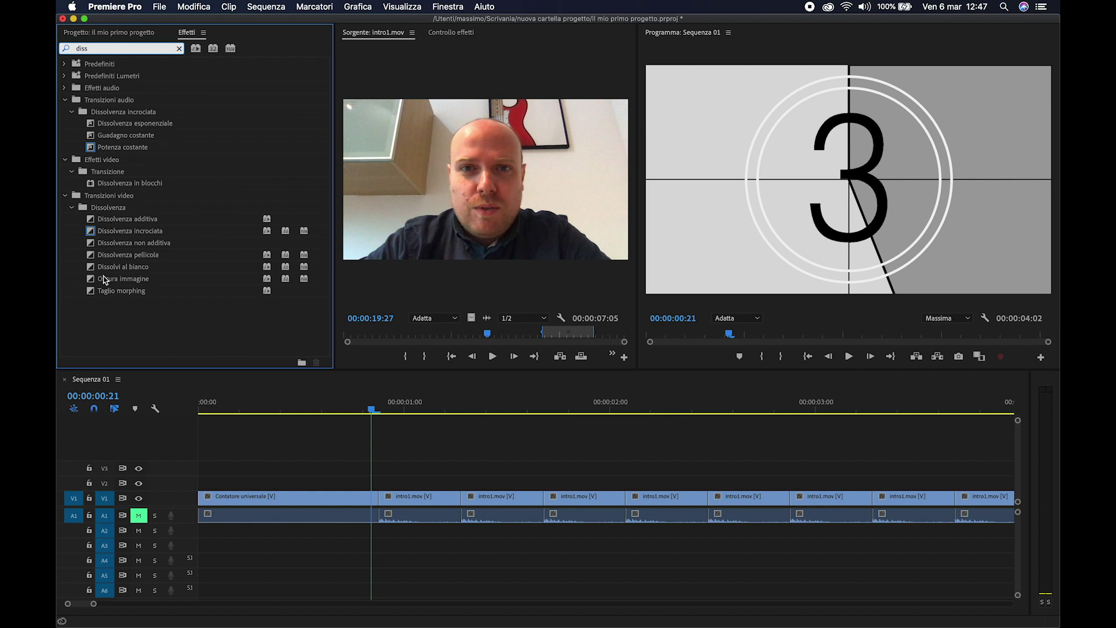
- Put Dissolvenza incrociata (00:00:00:16) on the leader-to-intro1.mov cut, shorten it, and preview it
drag(91, 231, 378, 501)
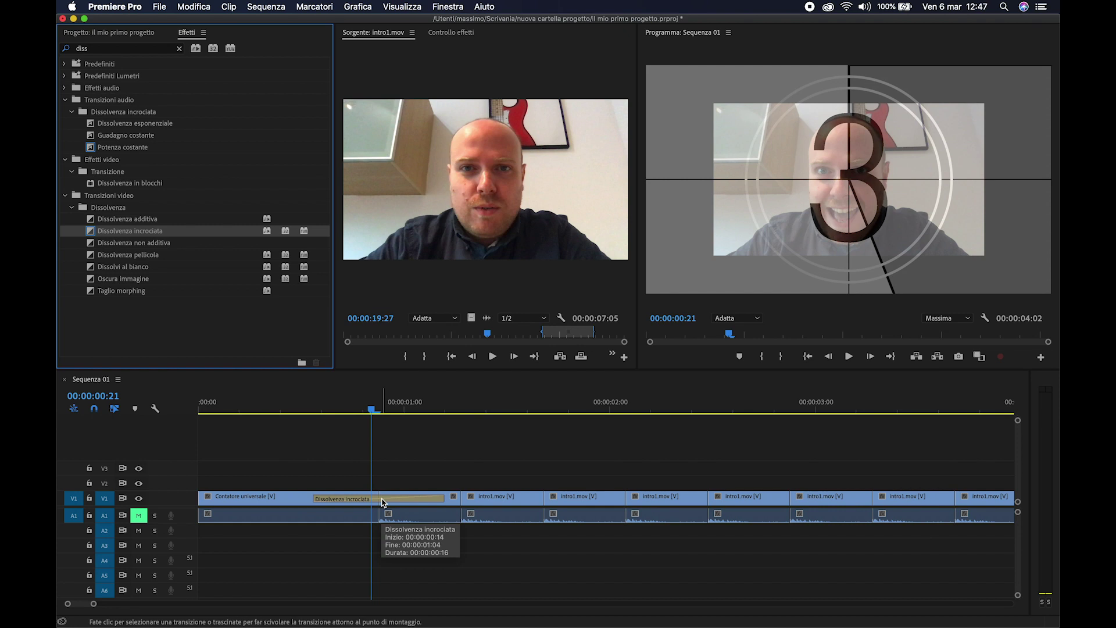
double_click(382, 500)
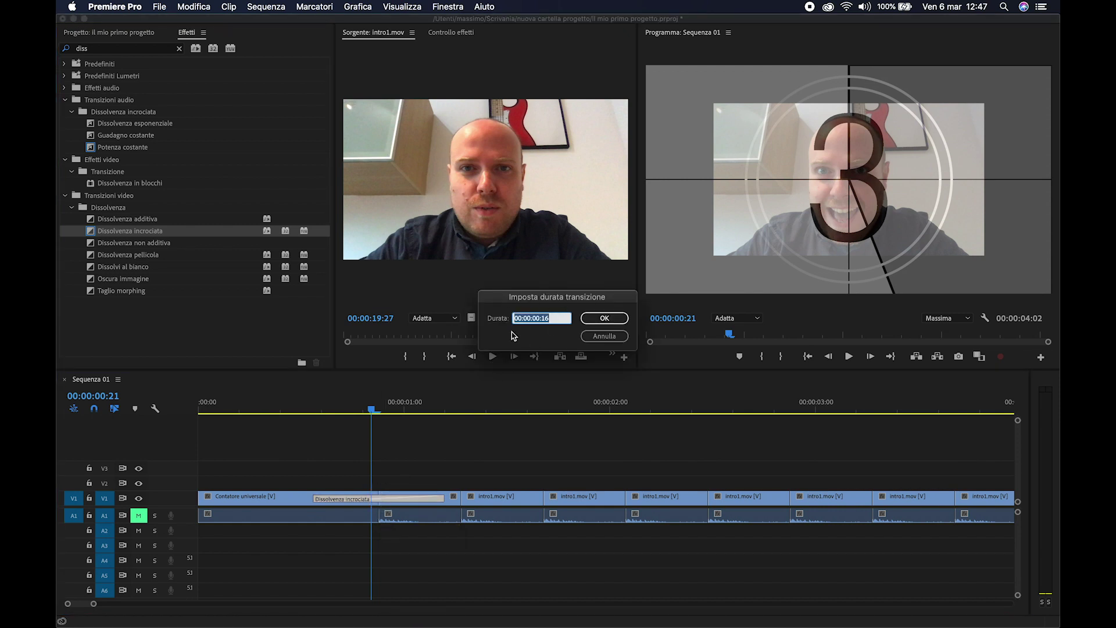
click(605, 318)
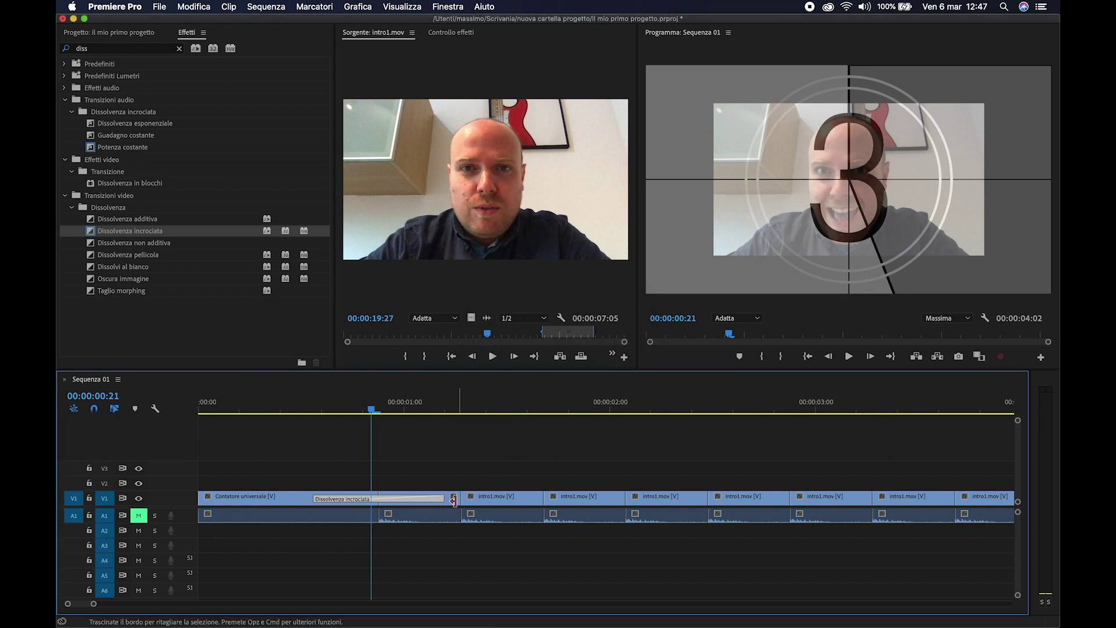
drag(442, 498, 430, 496)
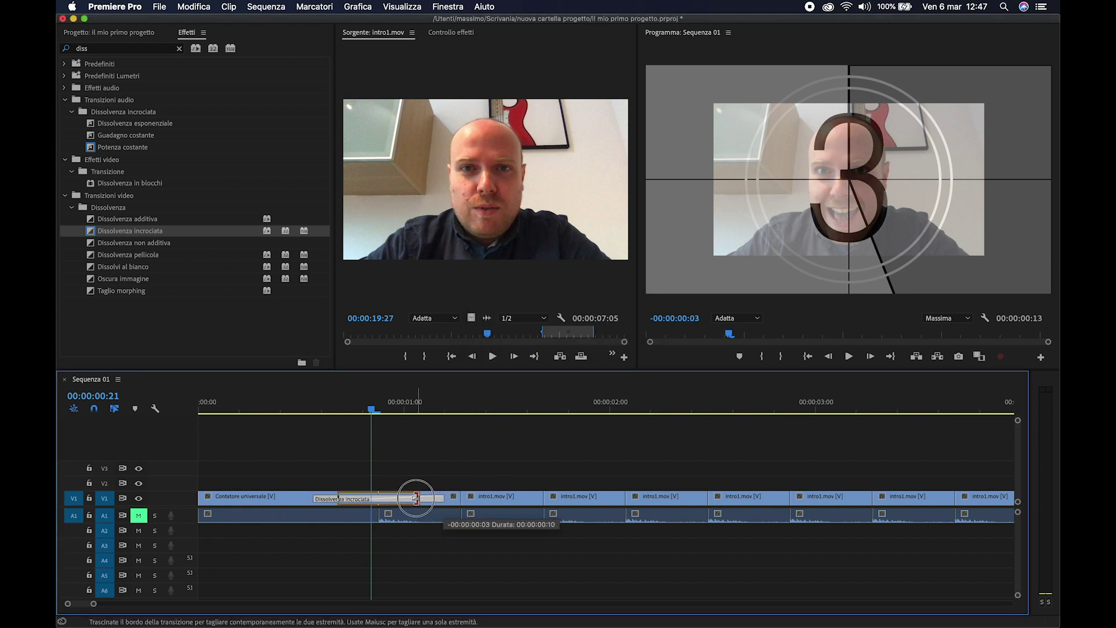
mouse_move(431, 496)
mouse_down()
mouse_move(410, 497)
mouse_move(447, 498)
mouse_move(412, 499)
mouse_up()
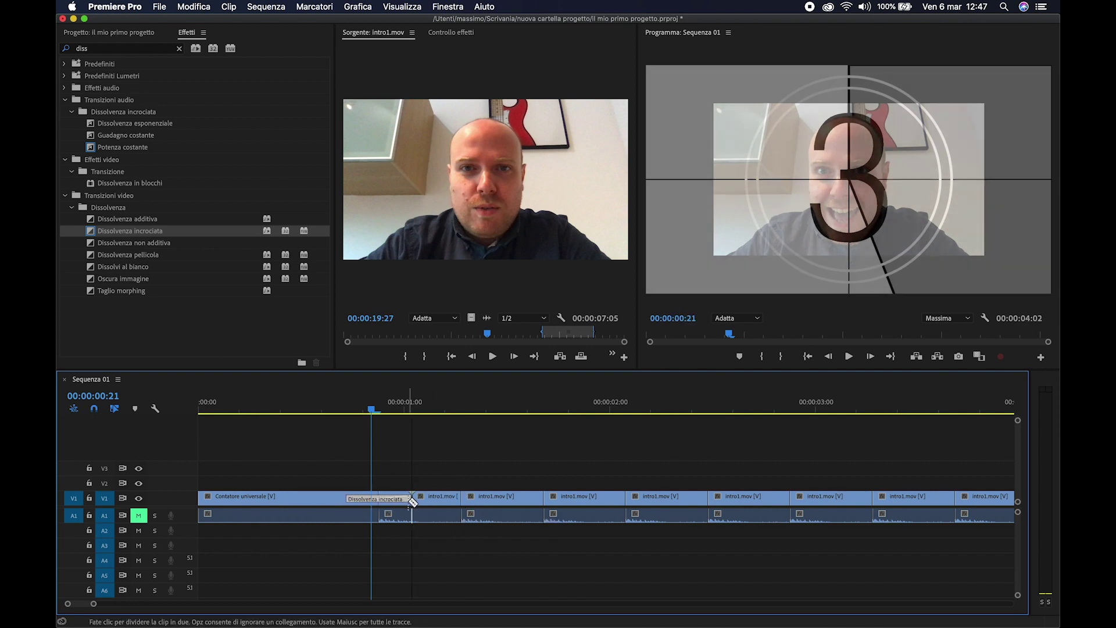
drag(372, 410, 383, 415)
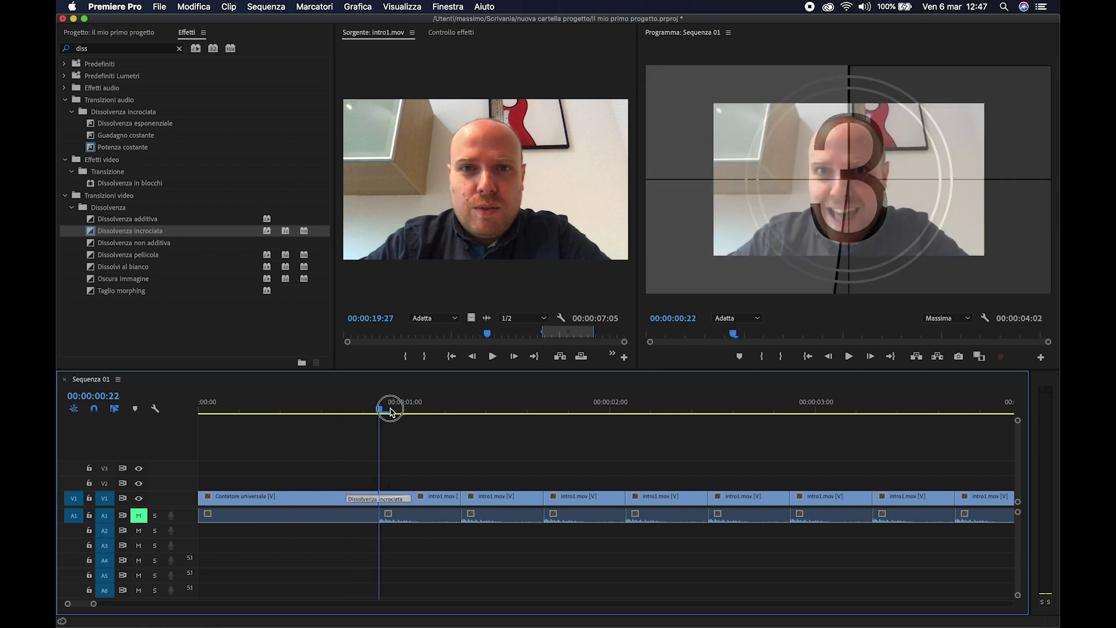
drag(383, 415, 329, 410)
- Search 'cerchio', put the Cerchio transition on the leader-to-intro1.mov cut and scrub through it
click(108, 46)
text(cerchio)
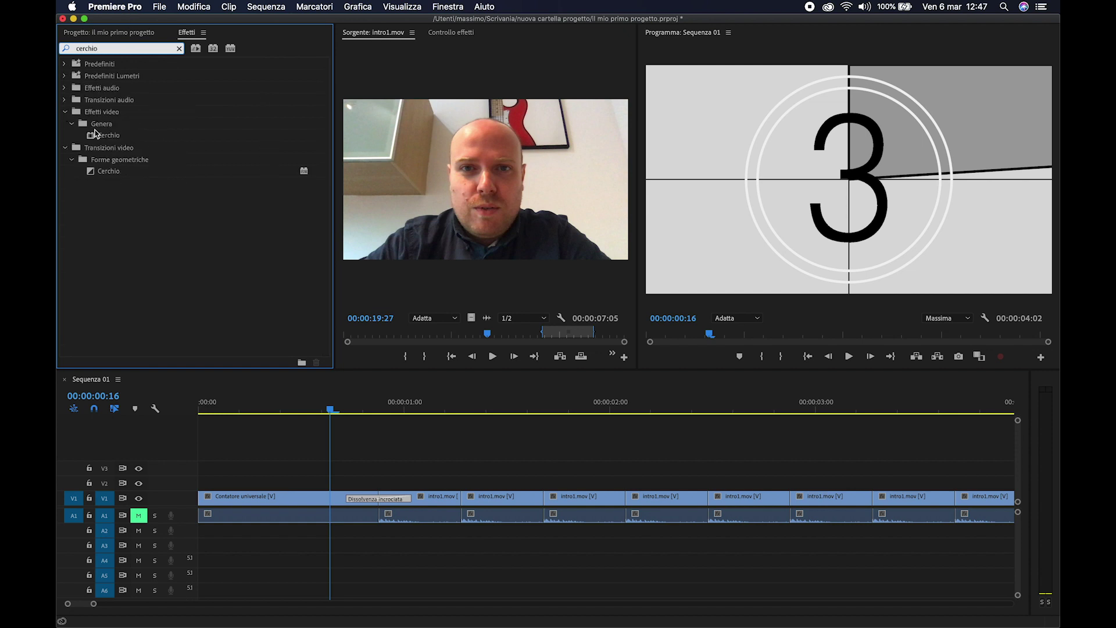
click(91, 172)
mouse_move(99, 170)
mouse_down()
mouse_move(259, 339)
mouse_move(375, 498)
mouse_up()
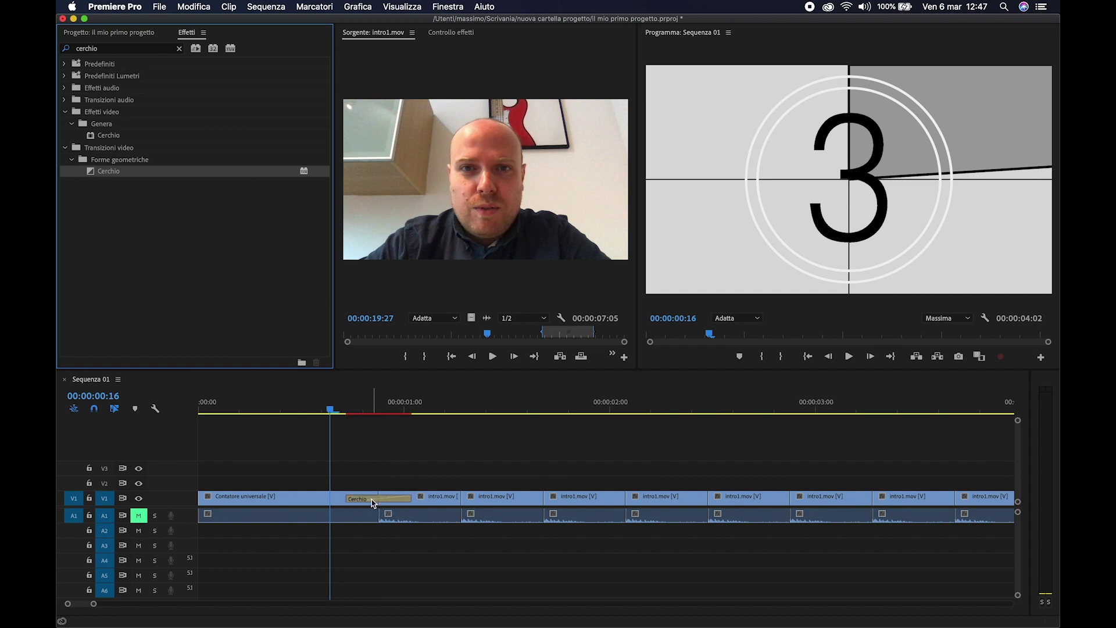
drag(332, 406, 347, 408)
drag(360, 409, 342, 427)
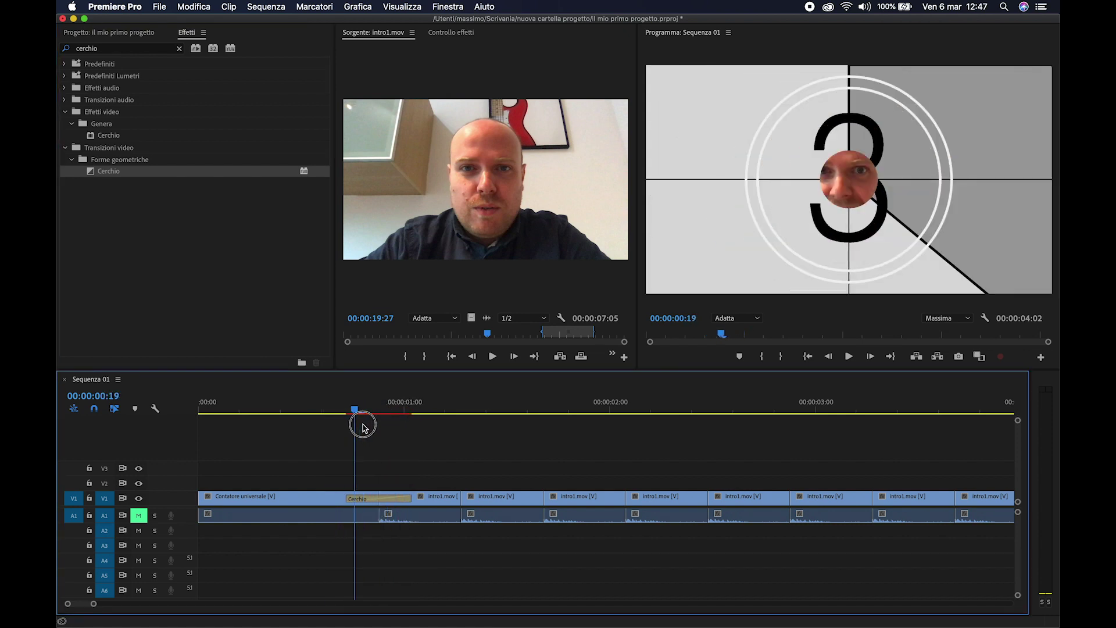
drag(341, 427, 313, 427)
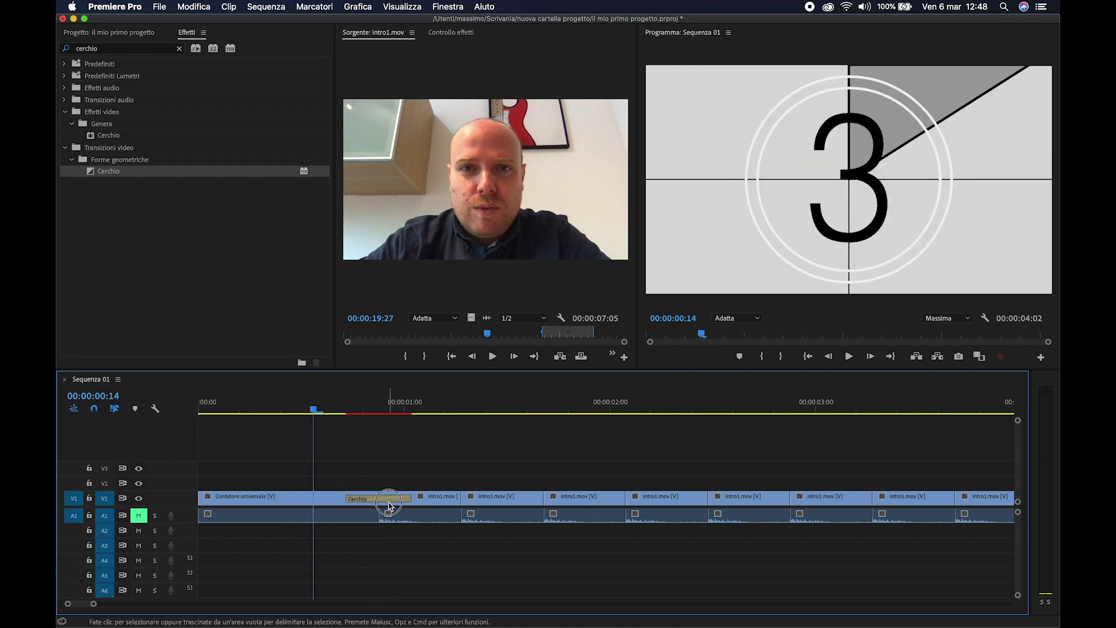
click(389, 504)
click(422, 453)
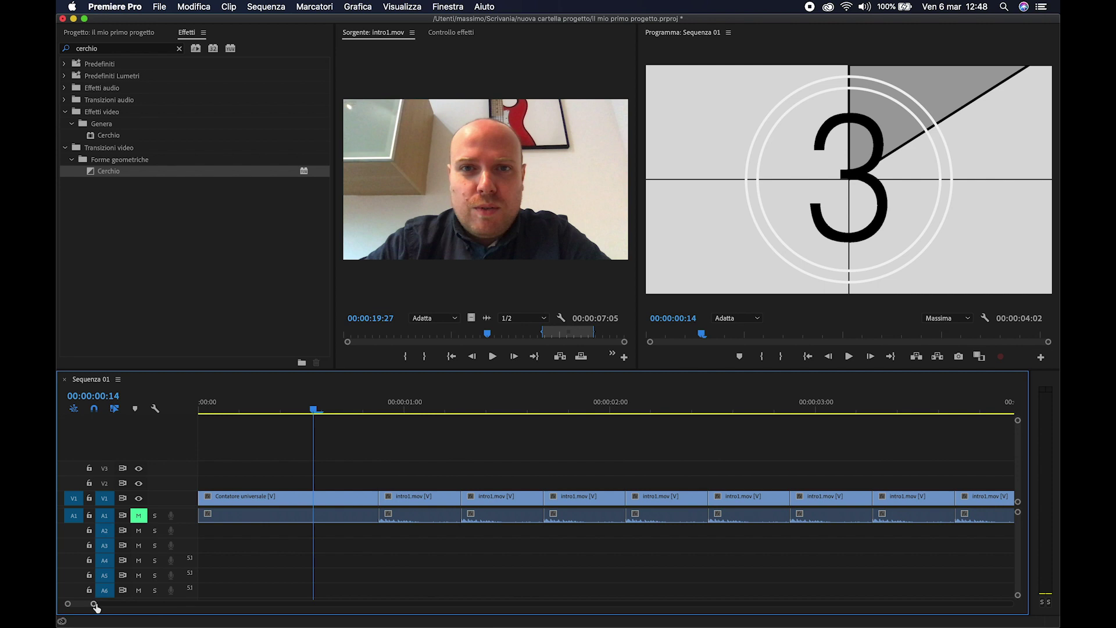
- Zoom the timeline to show the whole sequence, then play Sequenza 01 from about one second
drag(95, 605, 137, 605)
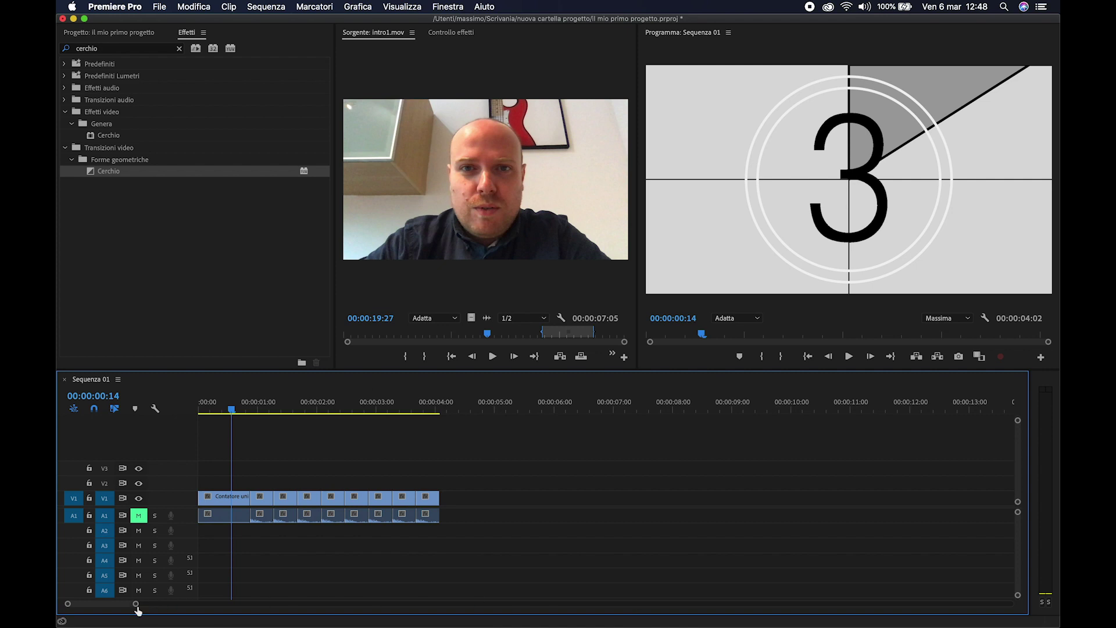
drag(136, 605, 124, 605)
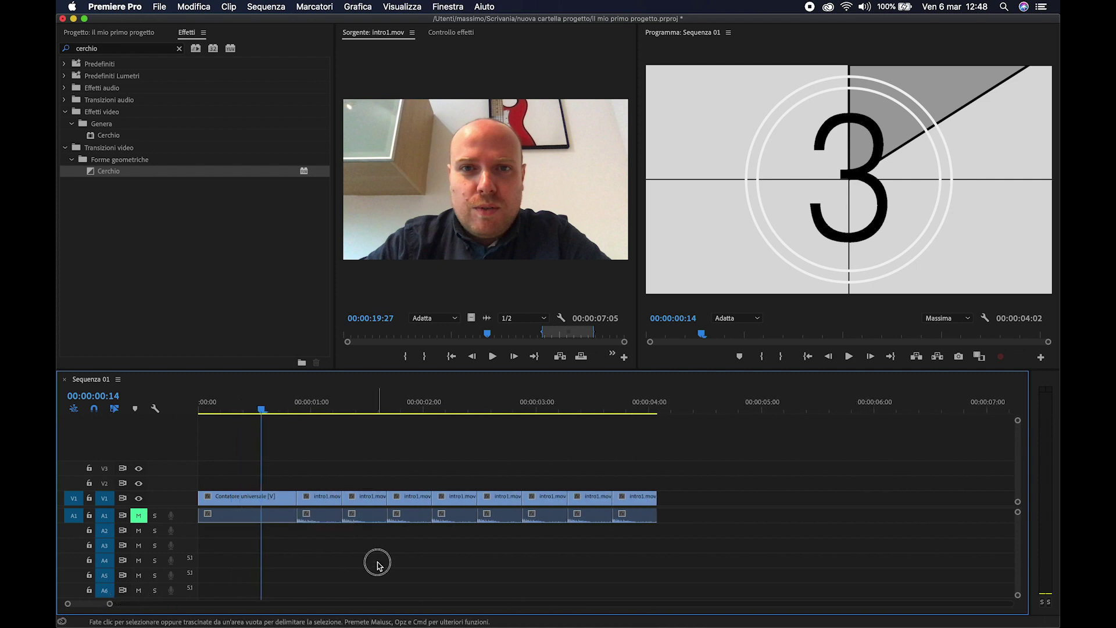
mouse_move(283, 472)
mouse_down()
mouse_move(316, 498)
mouse_move(328, 475)
mouse_up()
click(329, 404)
key(space)
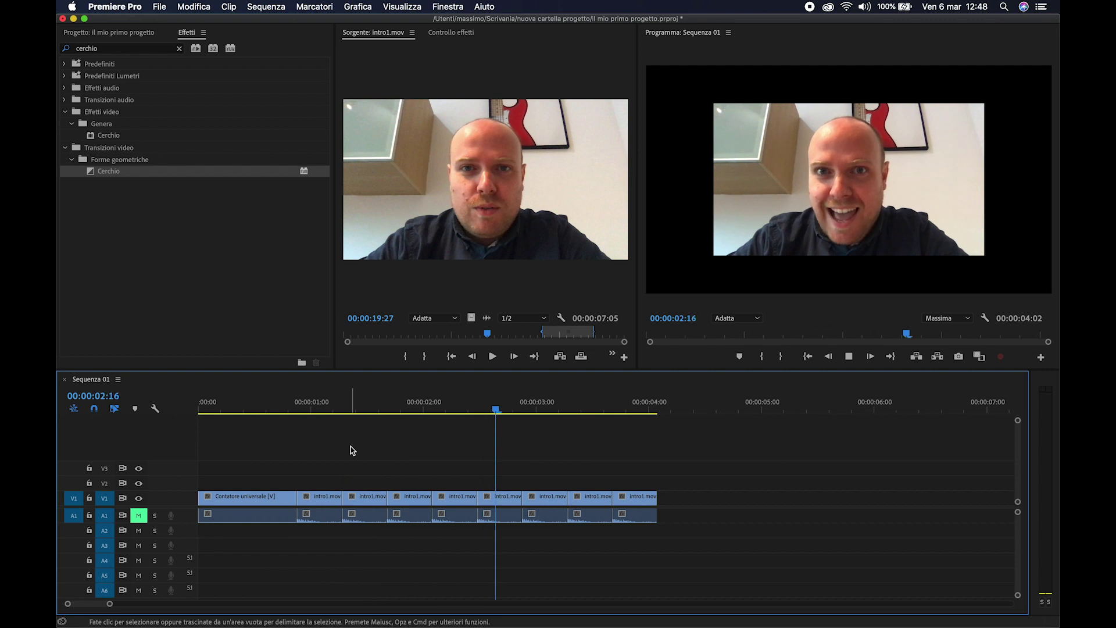